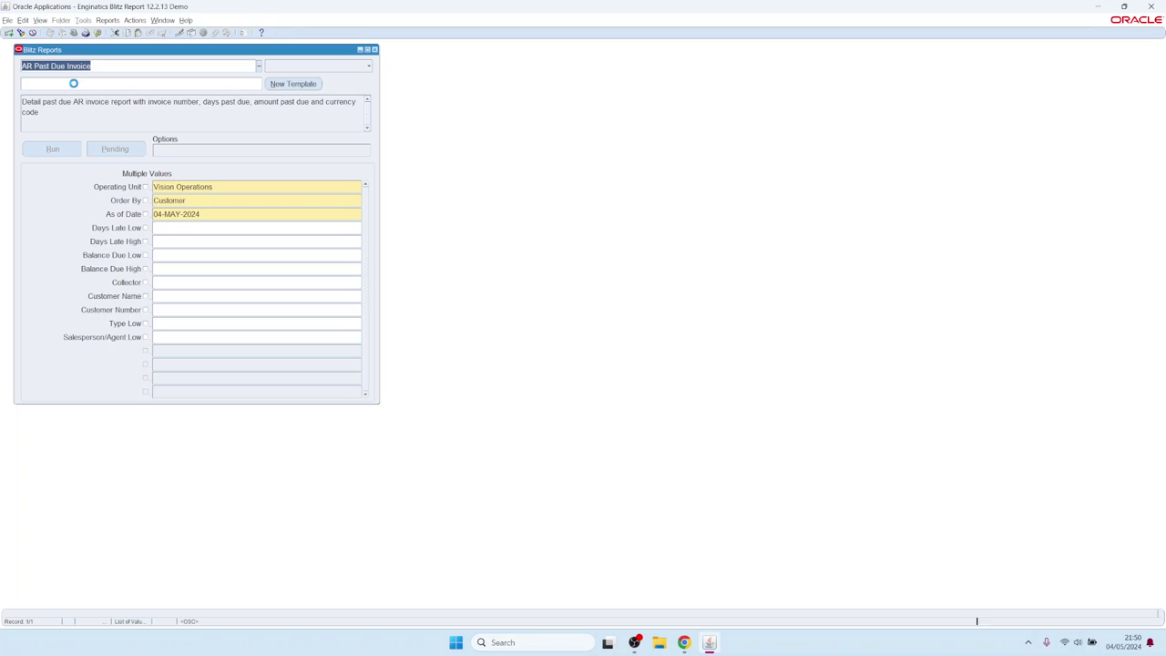
- Run the AR Past Due Invoice report without a template and look through the Excel output
left_click(75, 83)
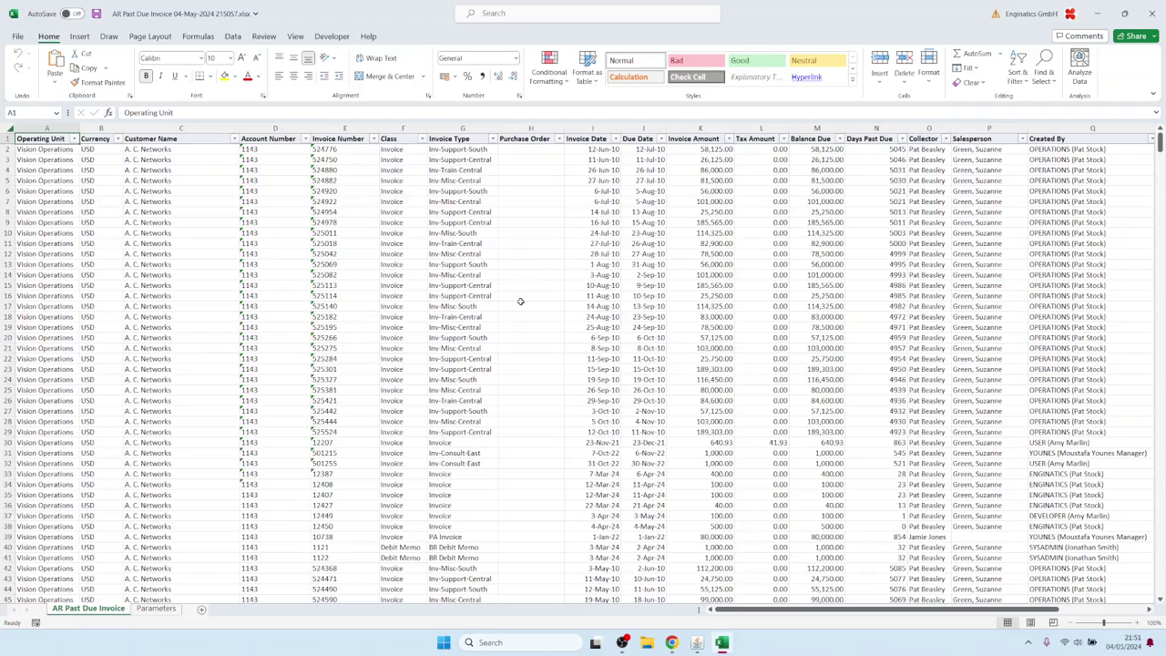
scroll(517, 299, "down", 10)
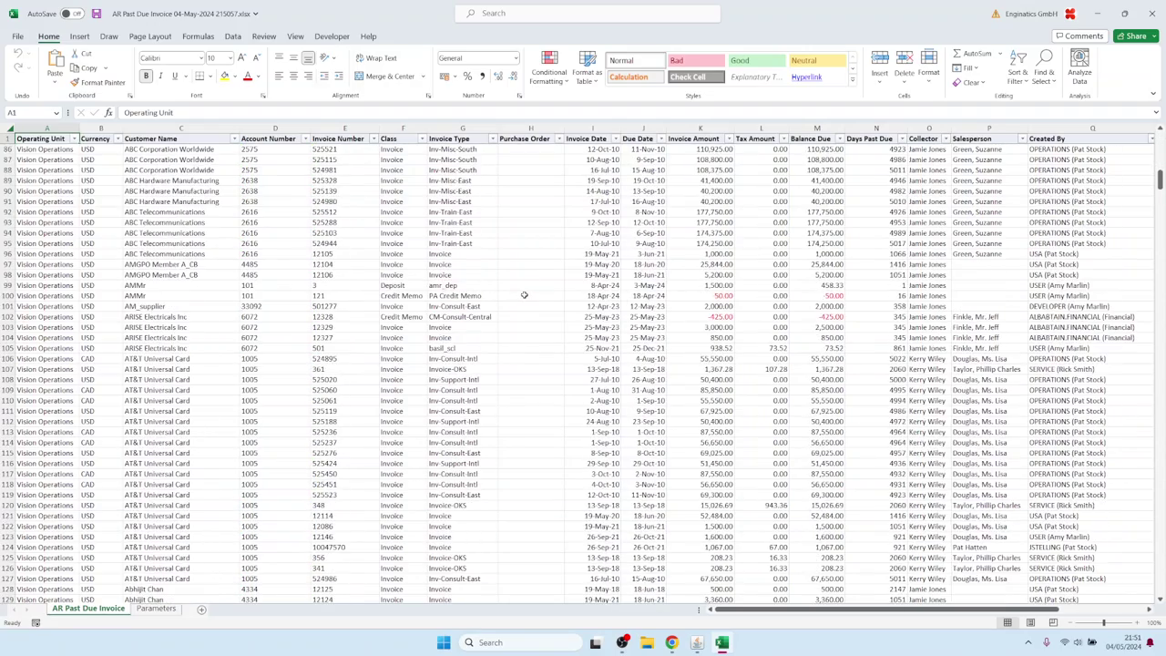
scroll(517, 297, "up", 10)
left_click(492, 138)
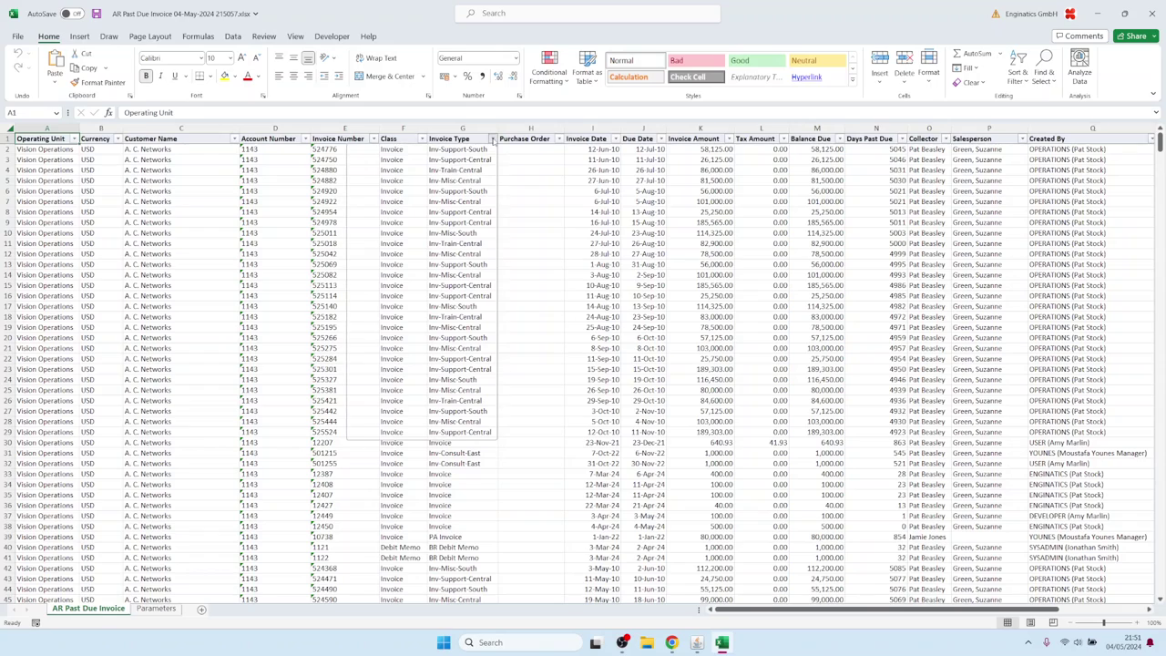
left_click(492, 139)
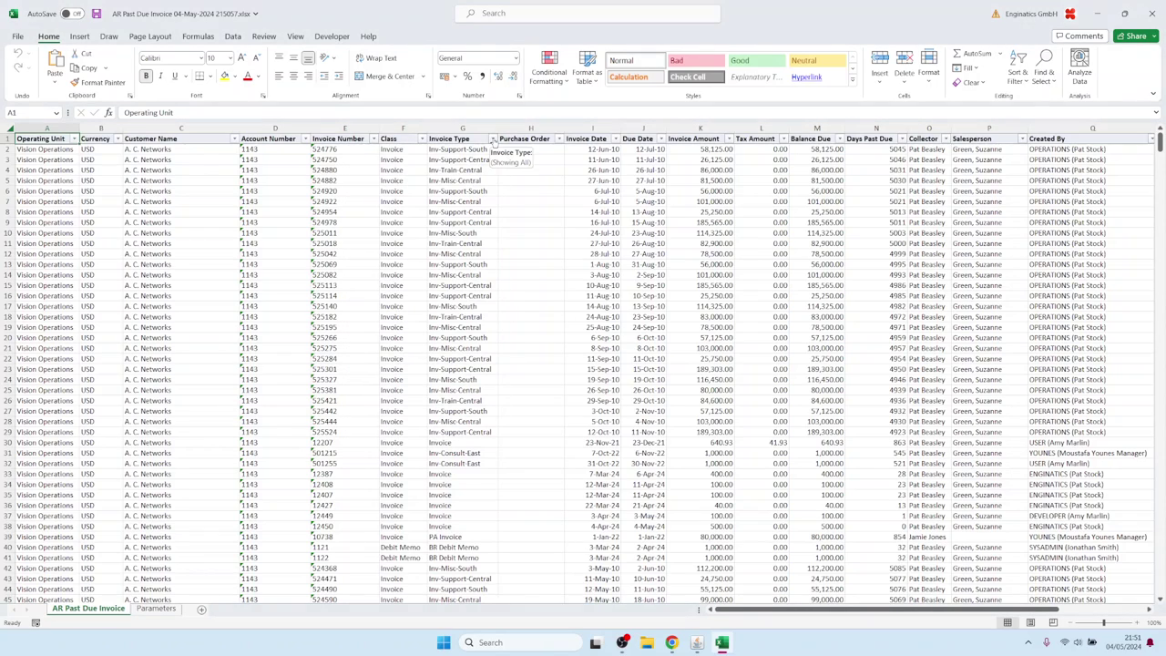
- Switch to Oracle Applications, view the list of existing templates for the AR Past Due Invoice report and cancel it
left_click(697, 642)
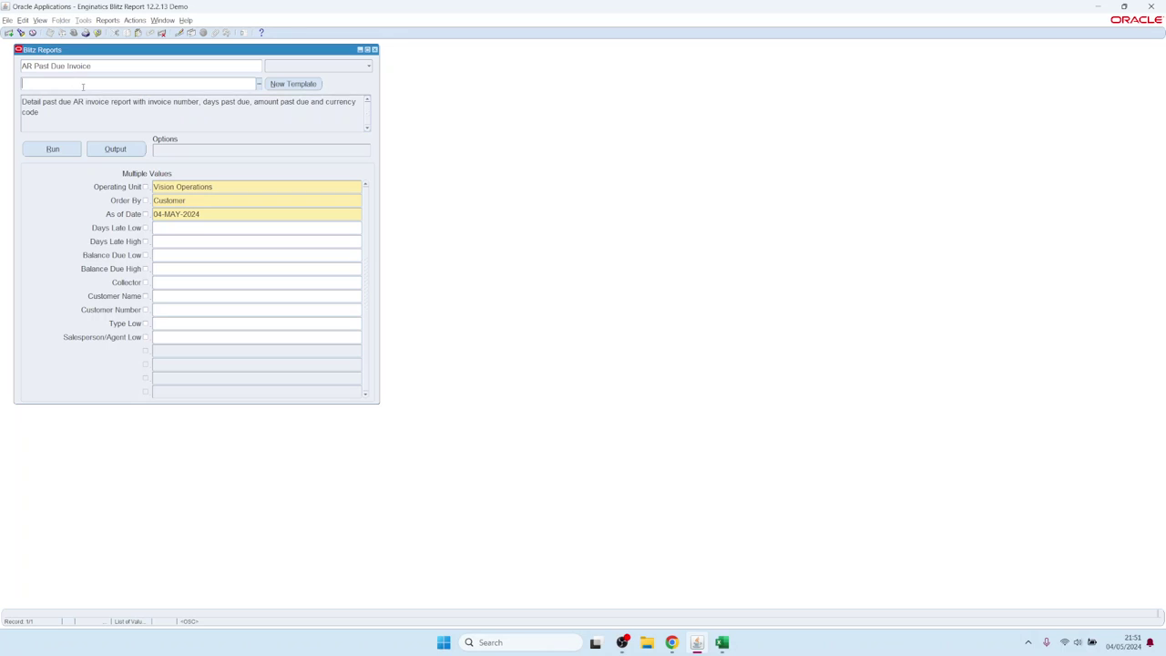
left_click(133, 83)
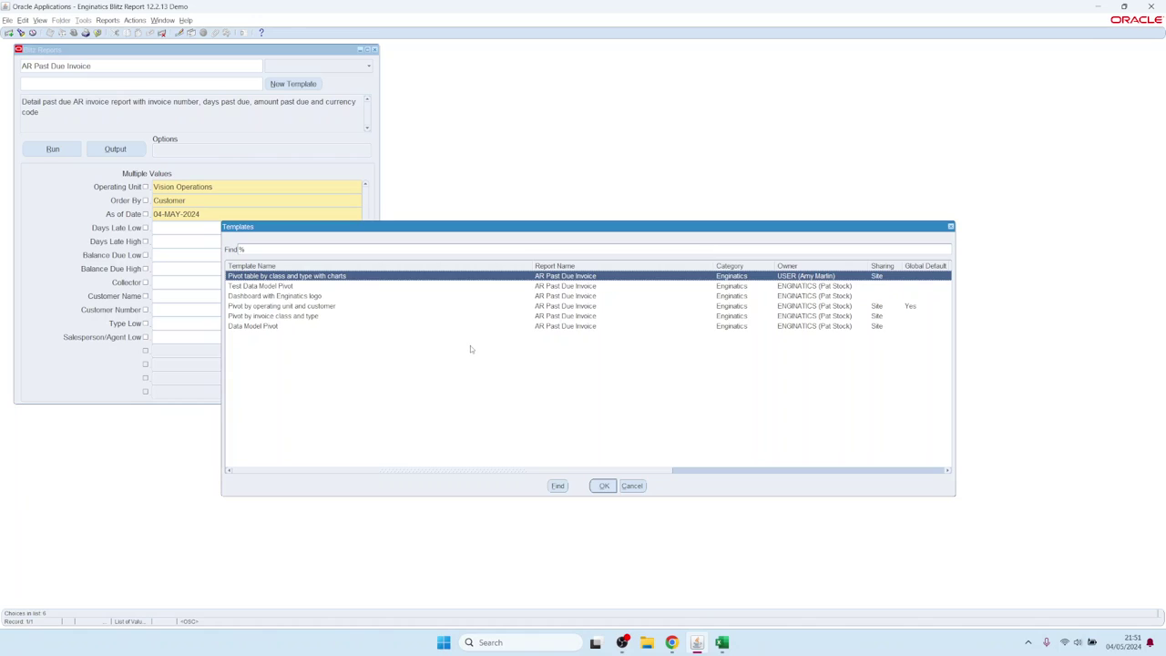
left_click(623, 484)
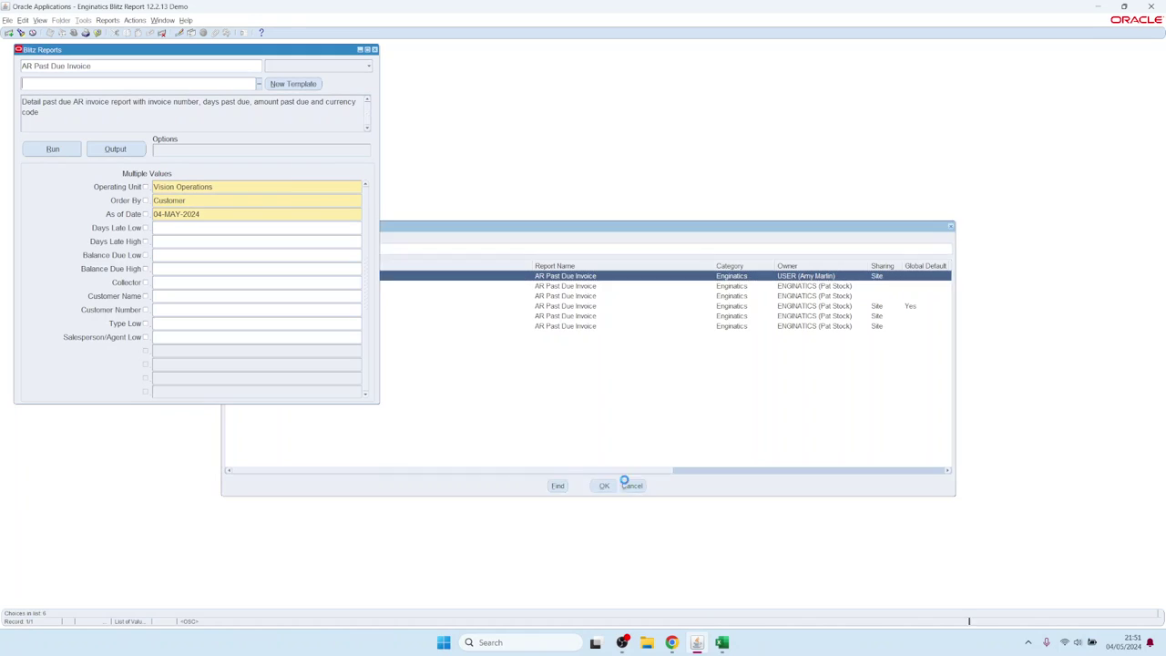
- Create a new template that hides all columns except those from Operating Unit through Invoice Amount
left_click(290, 83)
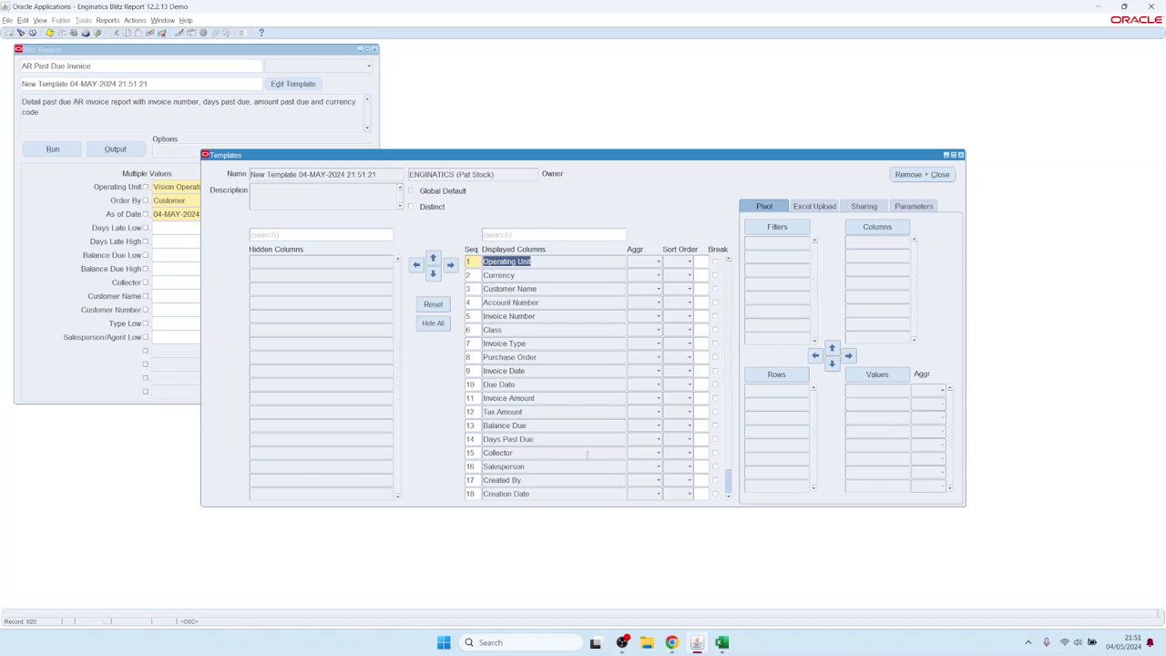
left_click(433, 324)
left_click(304, 398, "shift")
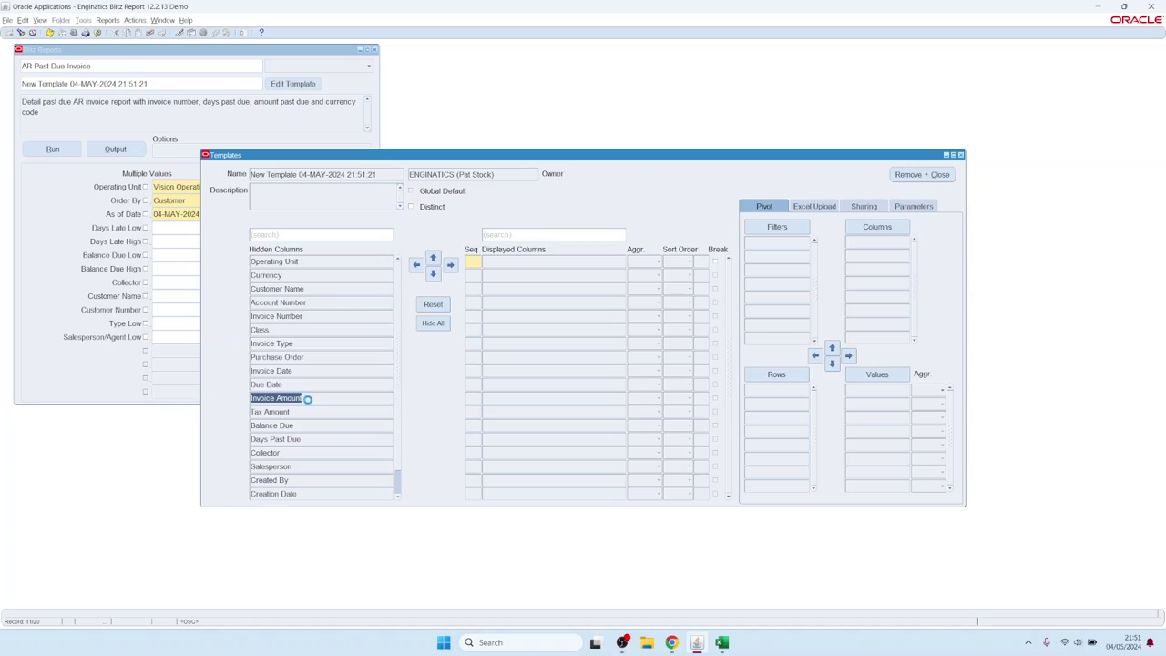
left_click(450, 264)
- Add the Days Past Due and Salesperson columns to the displayed columns directly below Purchase Order
left_click(521, 289)
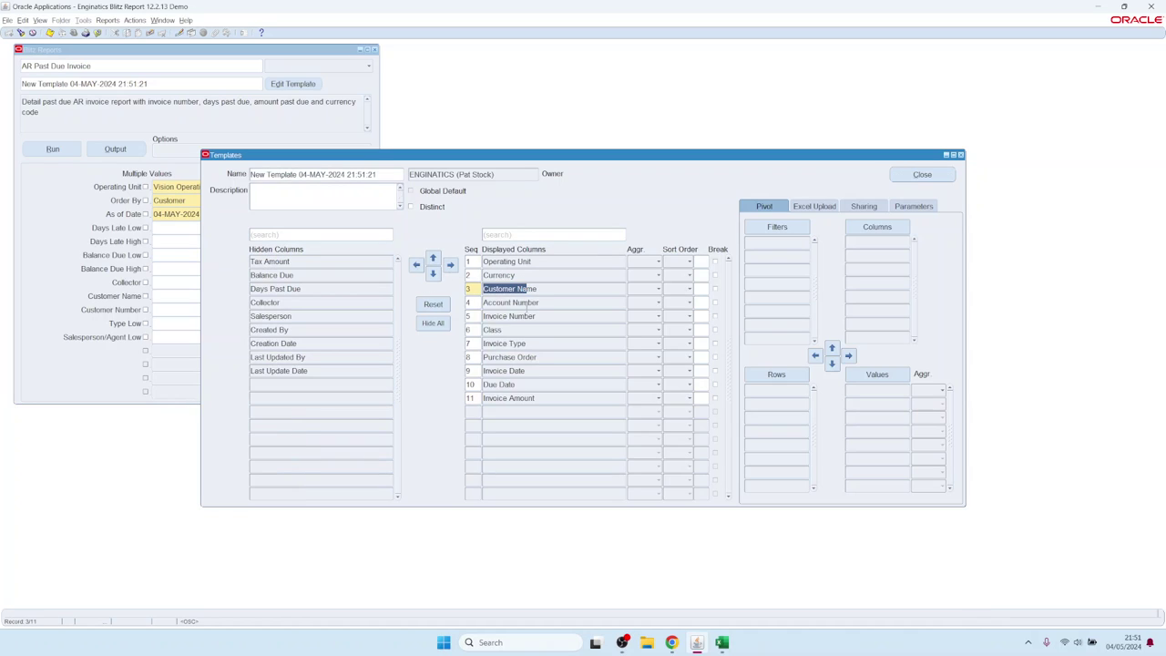
left_click(510, 357)
left_click(312, 289)
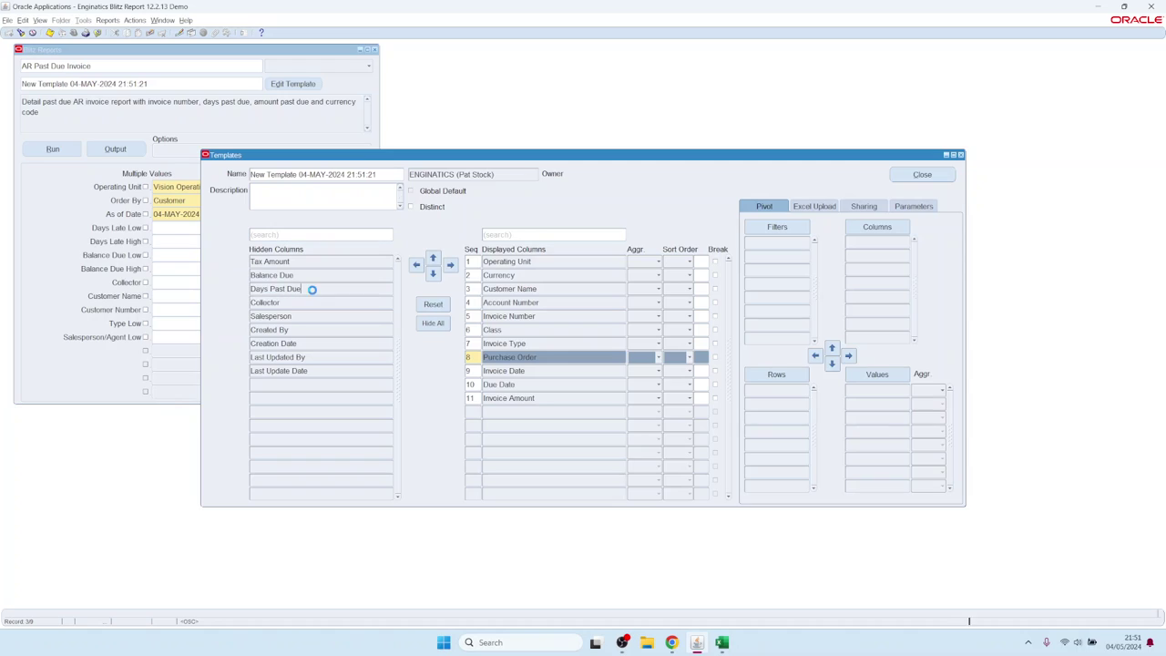
double_click(312, 289)
double_click(302, 303)
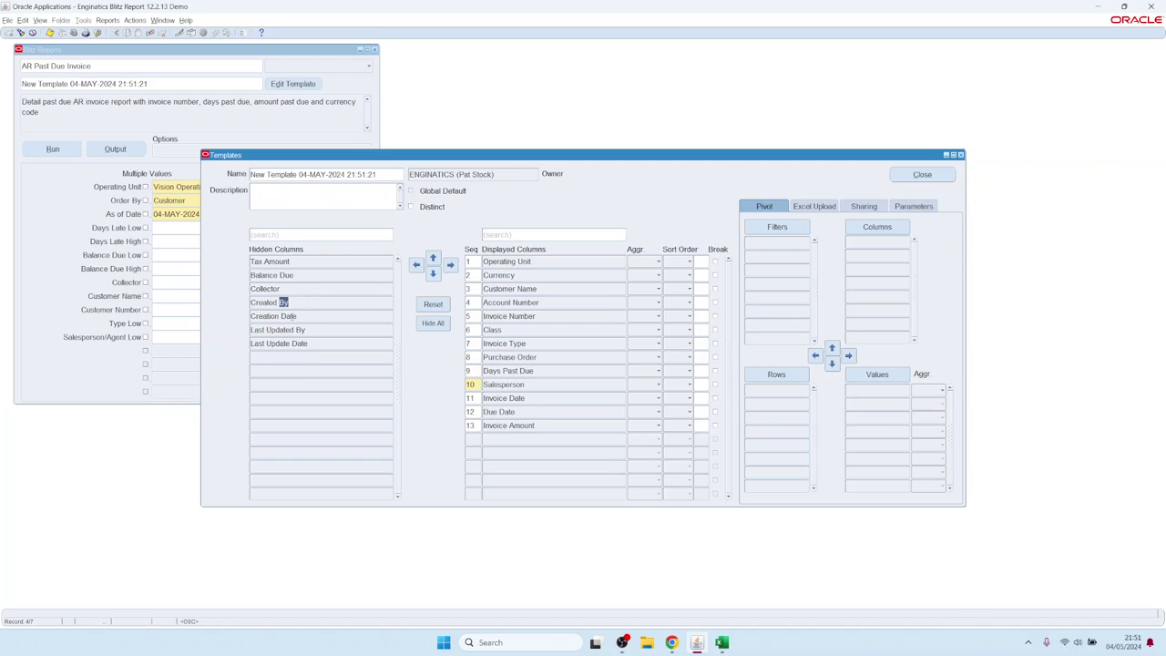
- Add the hidden Balance Due and Created By columns to the displayed columns below Salesperson
left_click(301, 316)
left_click(273, 275)
left_click(292, 316, "shift")
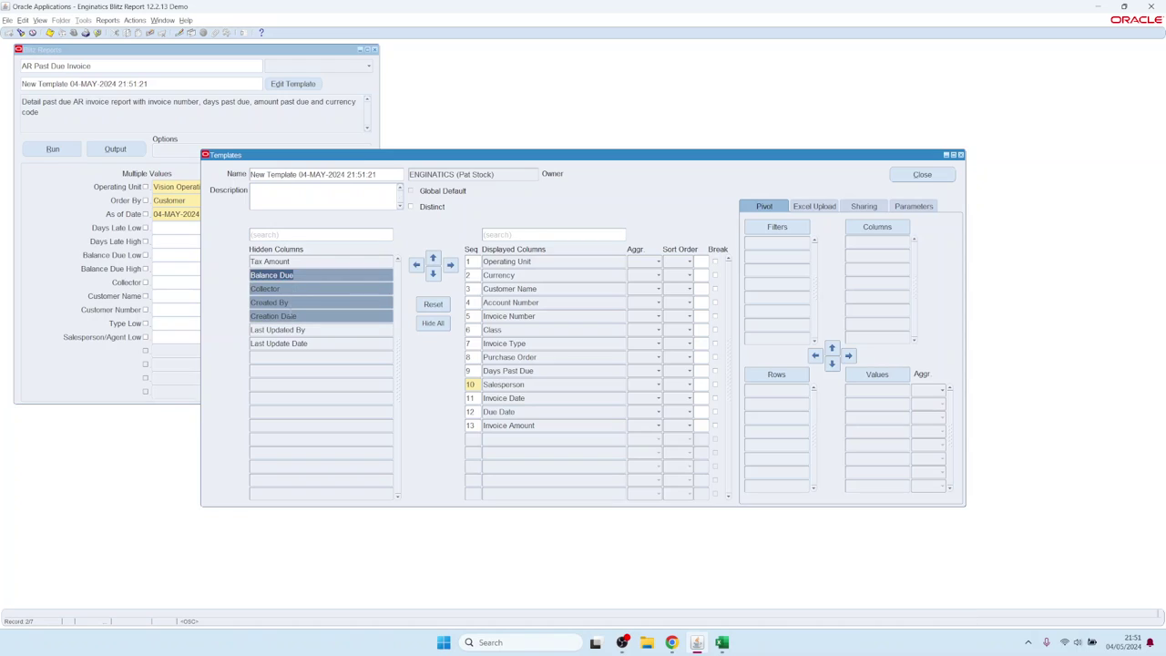
left_click(292, 302)
left_click(294, 274)
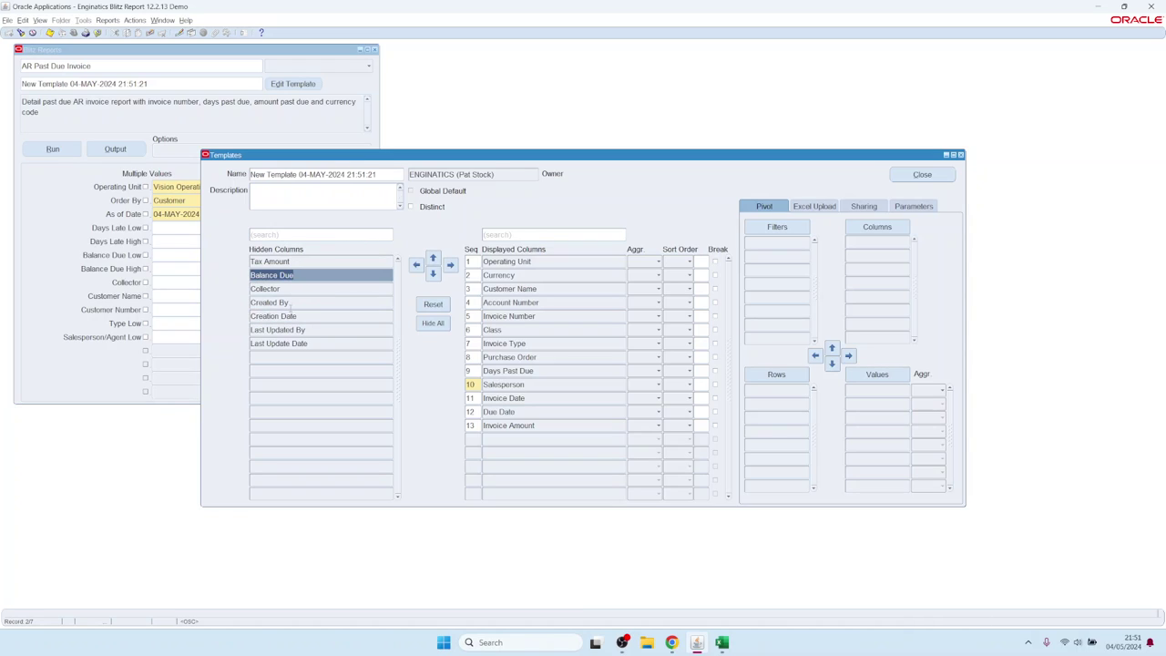
left_click(290, 303, "ctrl")
left_click(450, 265)
- Move the Invoice Number and Purchase Order columns up to sequence 3 and 4, directly below Currency
left_click(510, 289)
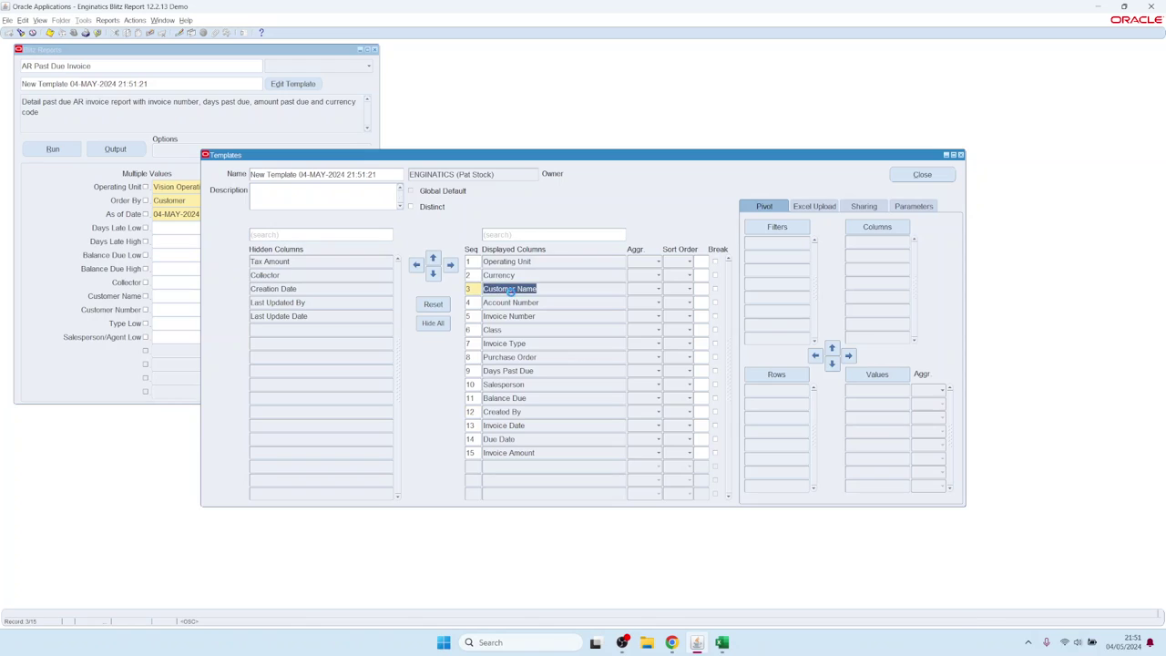
left_click(510, 357)
left_click(506, 316, "ctrl")
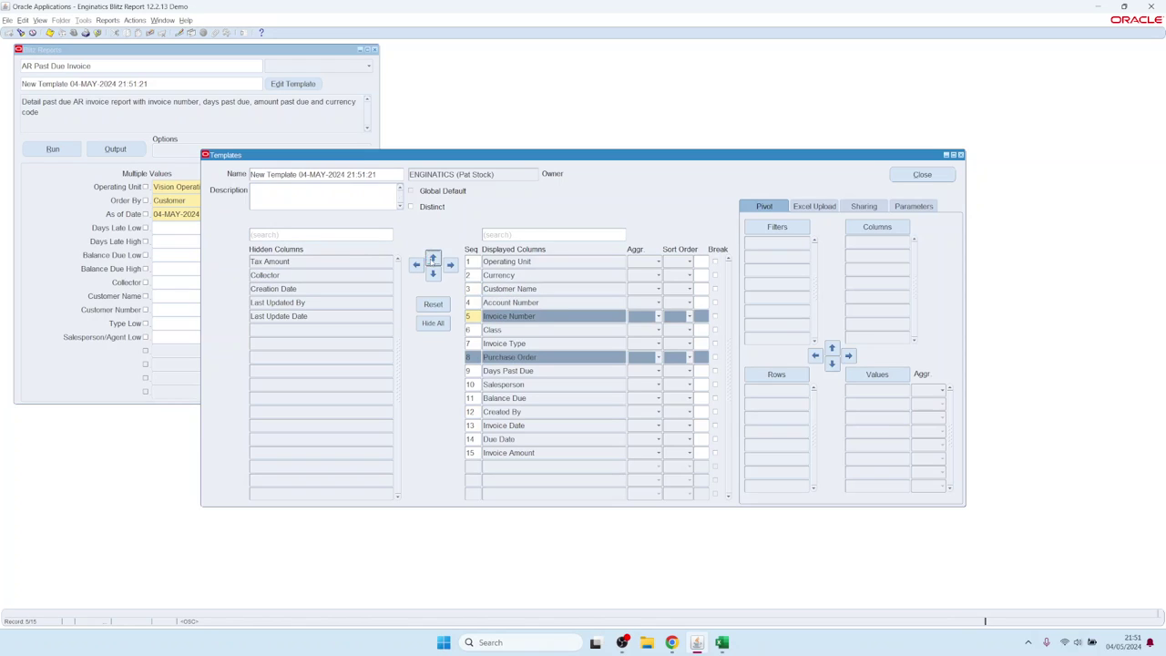
left_click(433, 258)
left_click(432, 258)
- Hide the Balance Due, Created By, Invoice Date and Due Date columns
left_click(507, 399, "ctrl")
left_click(499, 439)
left_click(504, 399, "shift")
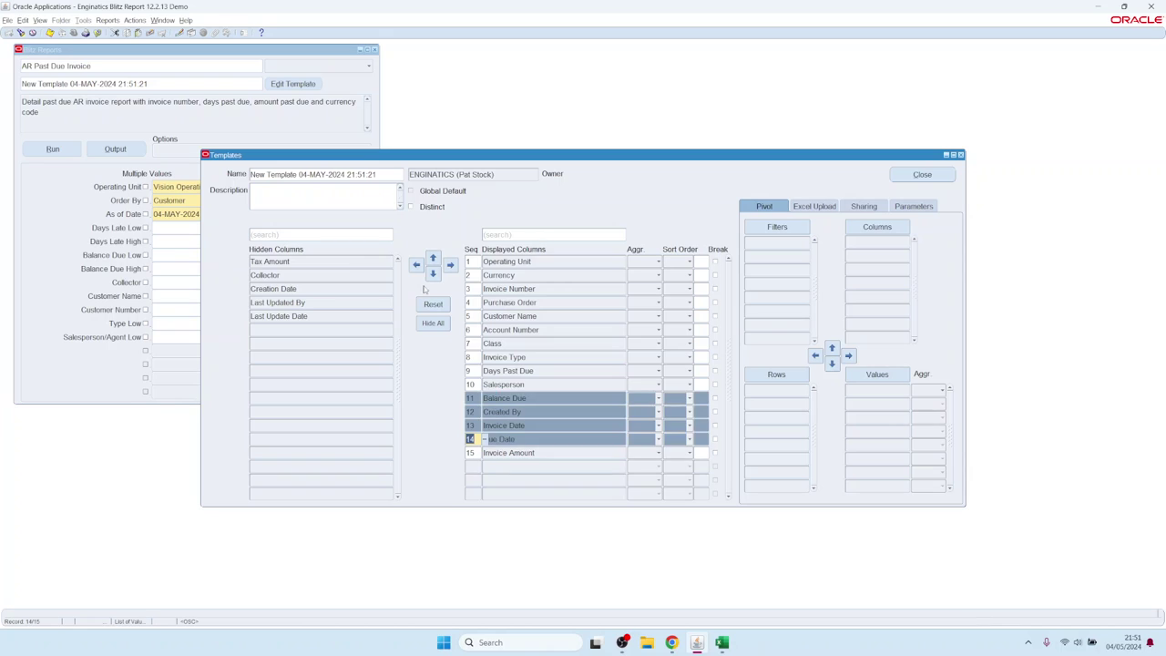
left_click(416, 264)
- Run the report with the new template, check the Excel output and switch back to Oracle Applications
left_click(70, 151)
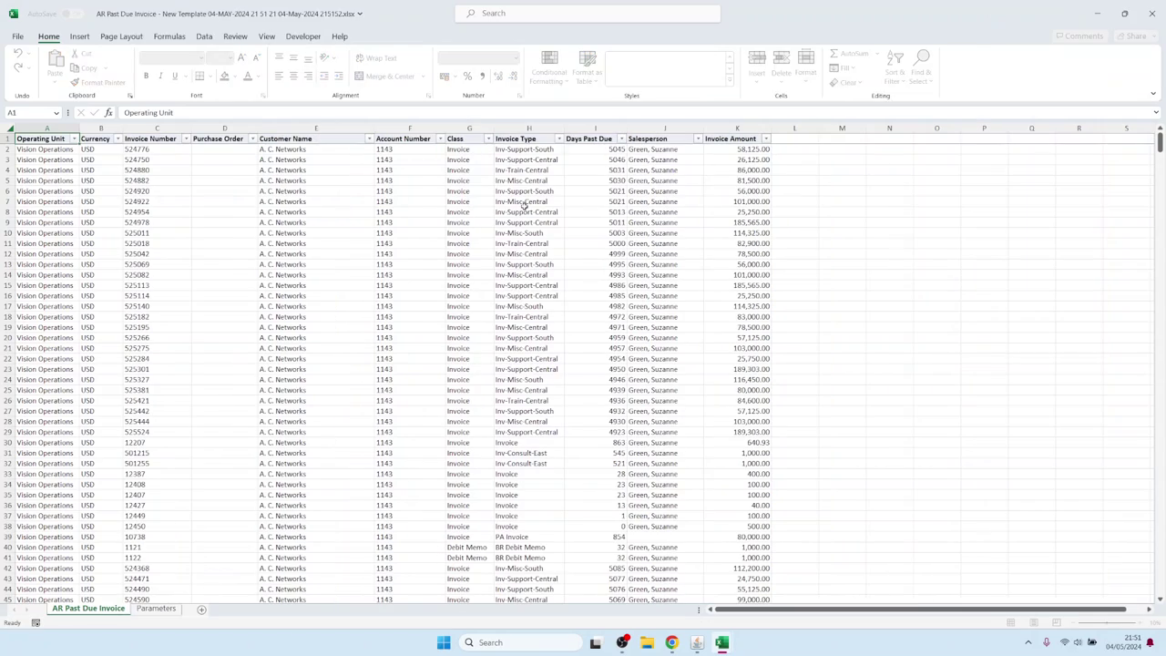
mouse_move(696, 646)
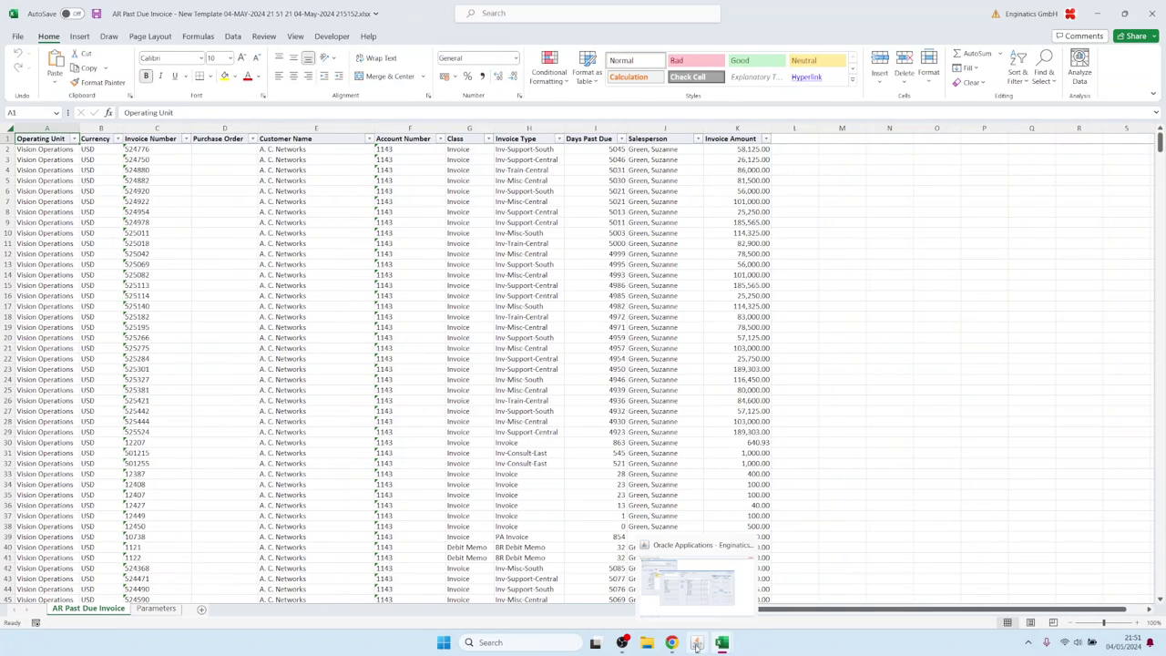
left_click(702, 588)
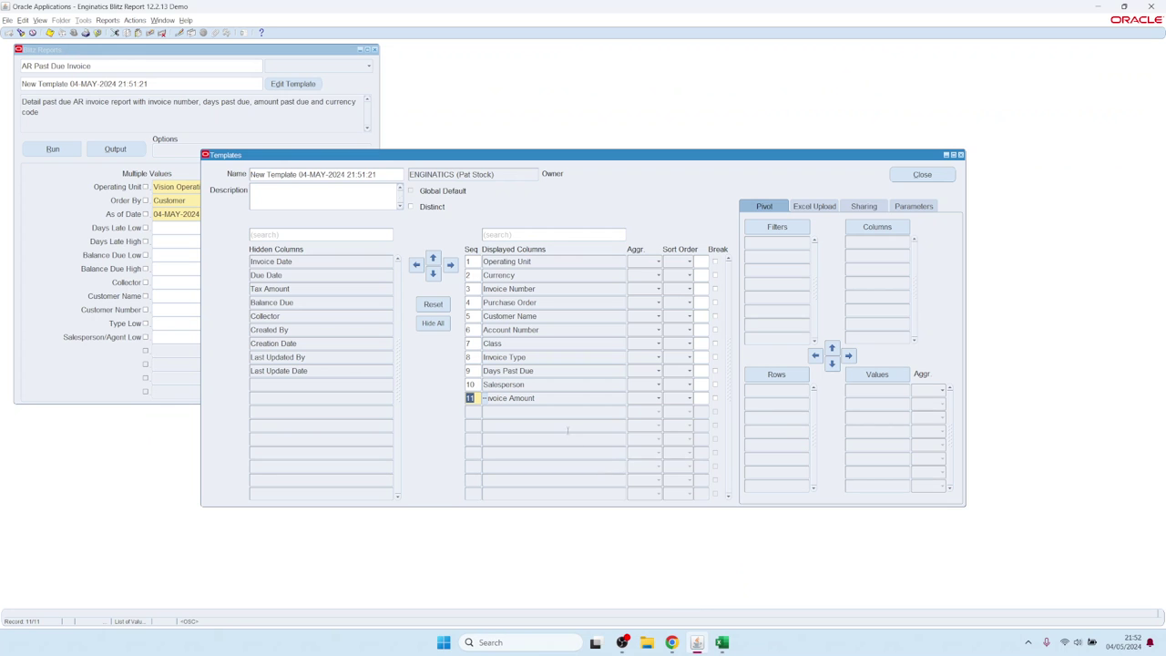
- Move the Invoice Type, Days Past Due and Salesperson columns together to the start of the displayed columns, from sequence 1
left_click(508, 357)
left_click(505, 385, "shift")
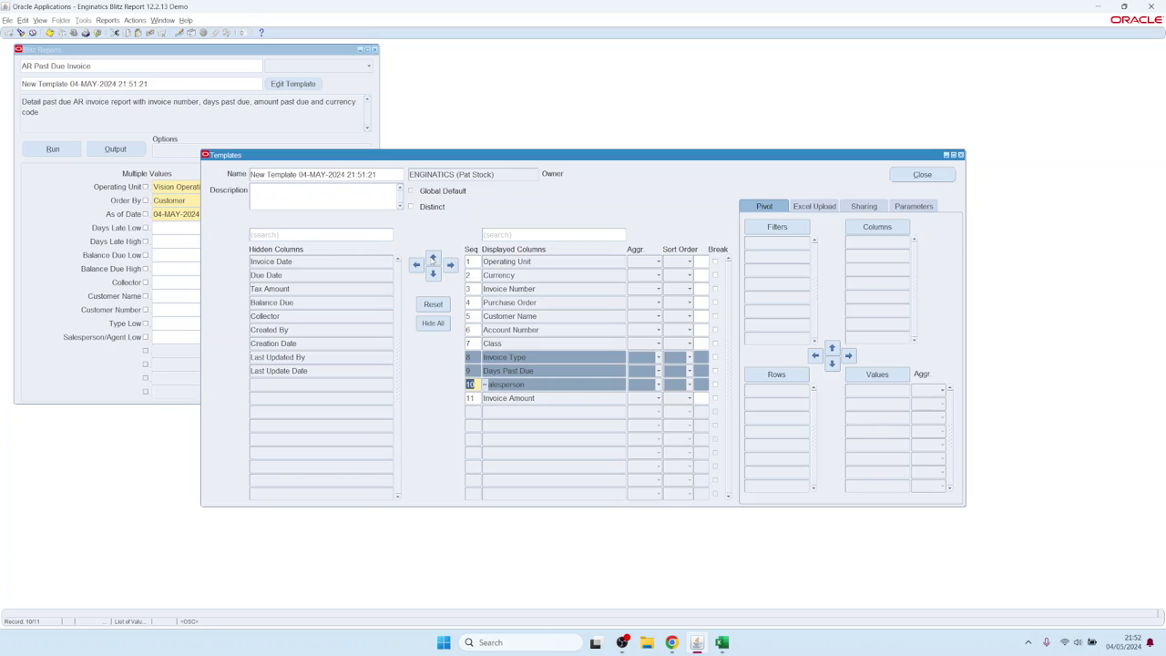
type("1")
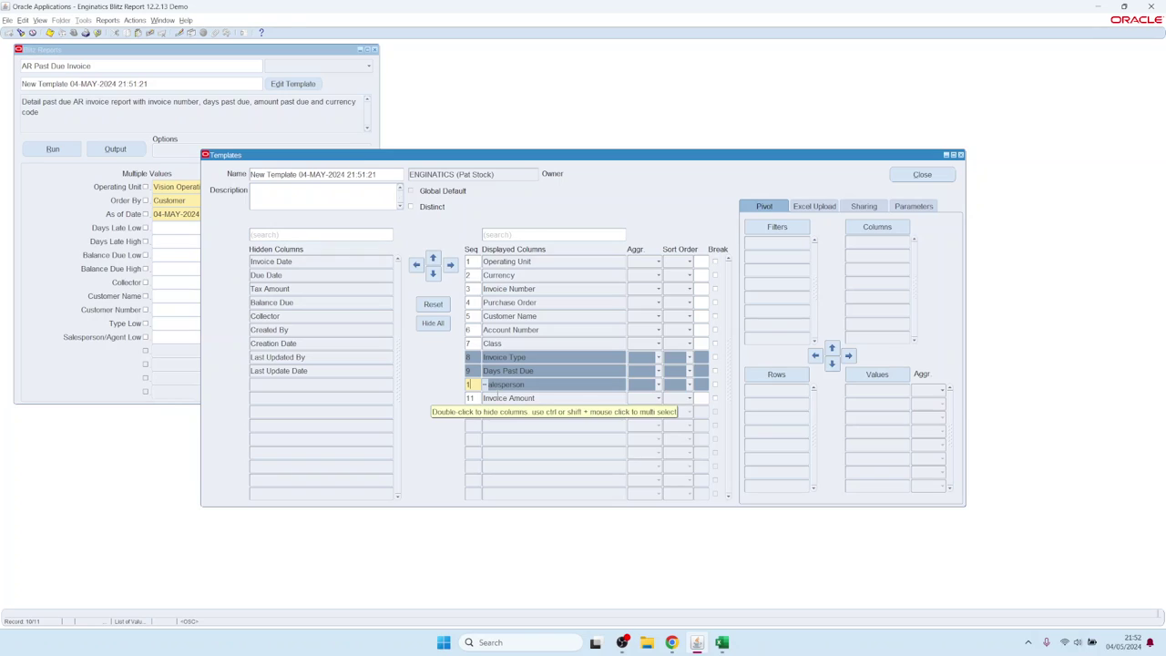
key("Return")
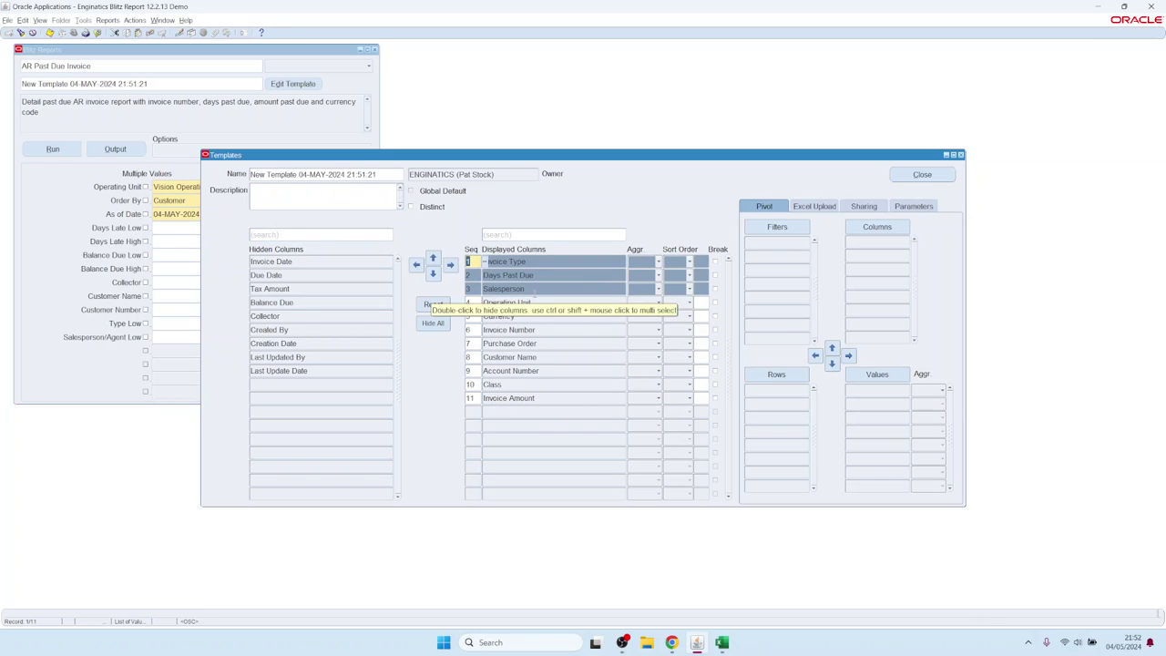
- View the aggregation functions and sort order options offered for the displayed columns without choosing any
left_click(547, 303)
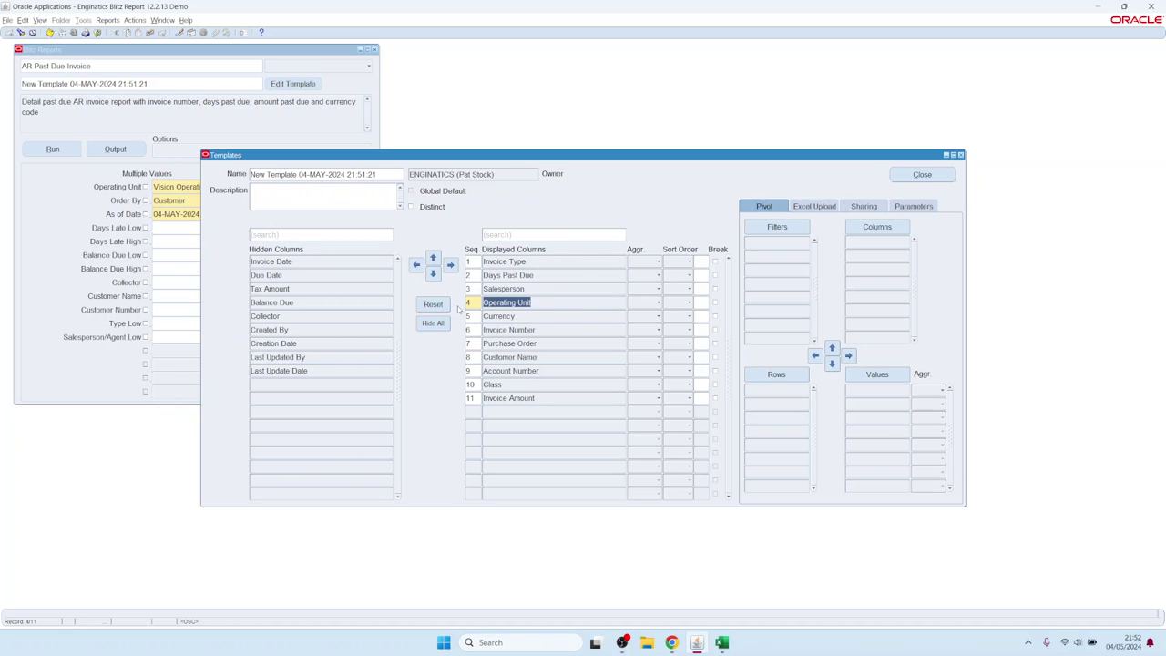
left_click(650, 262)
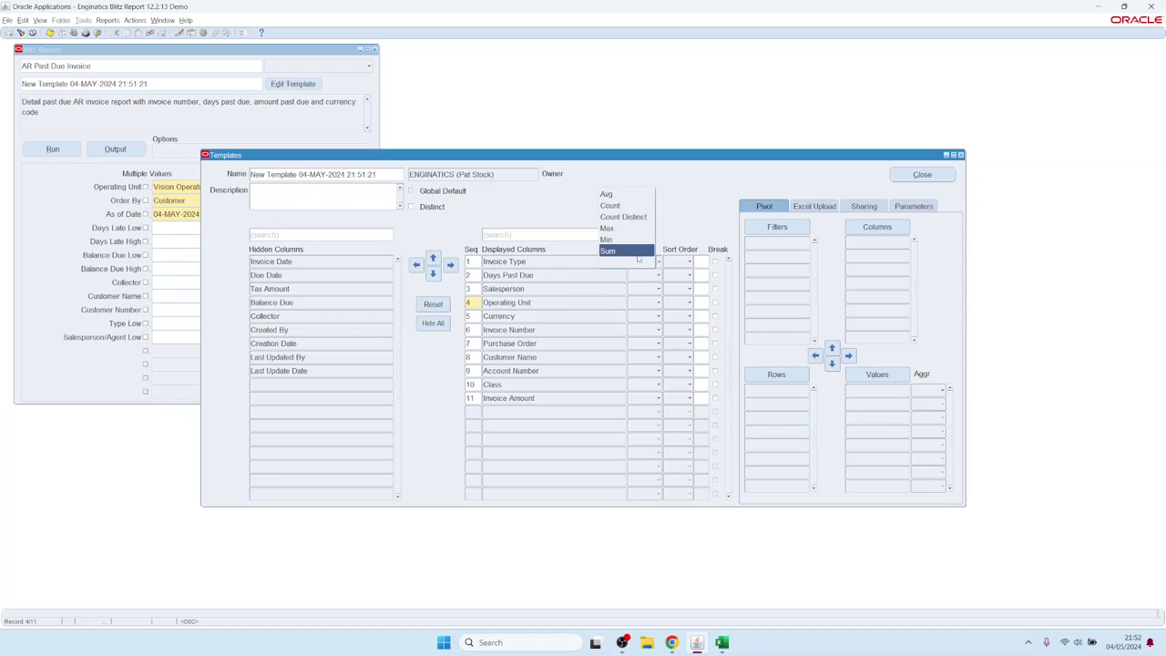
left_click(600, 302)
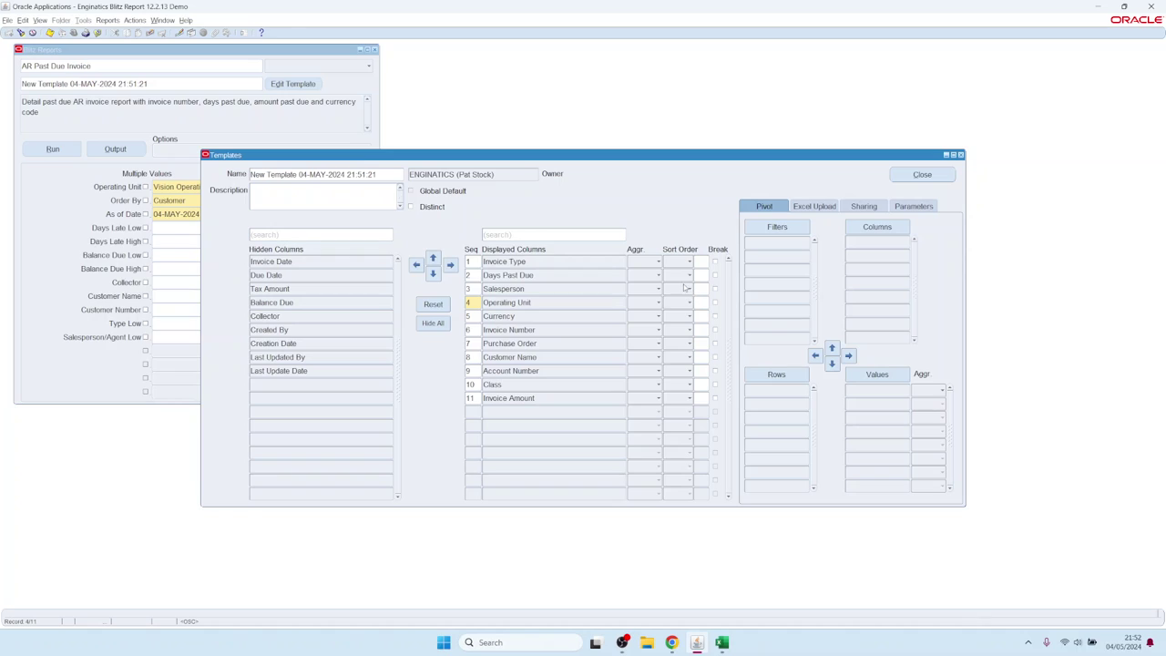
left_click(686, 288)
left_click(460, 307)
- Reset the template's columns and turn on a break for the Class column
left_click(433, 304)
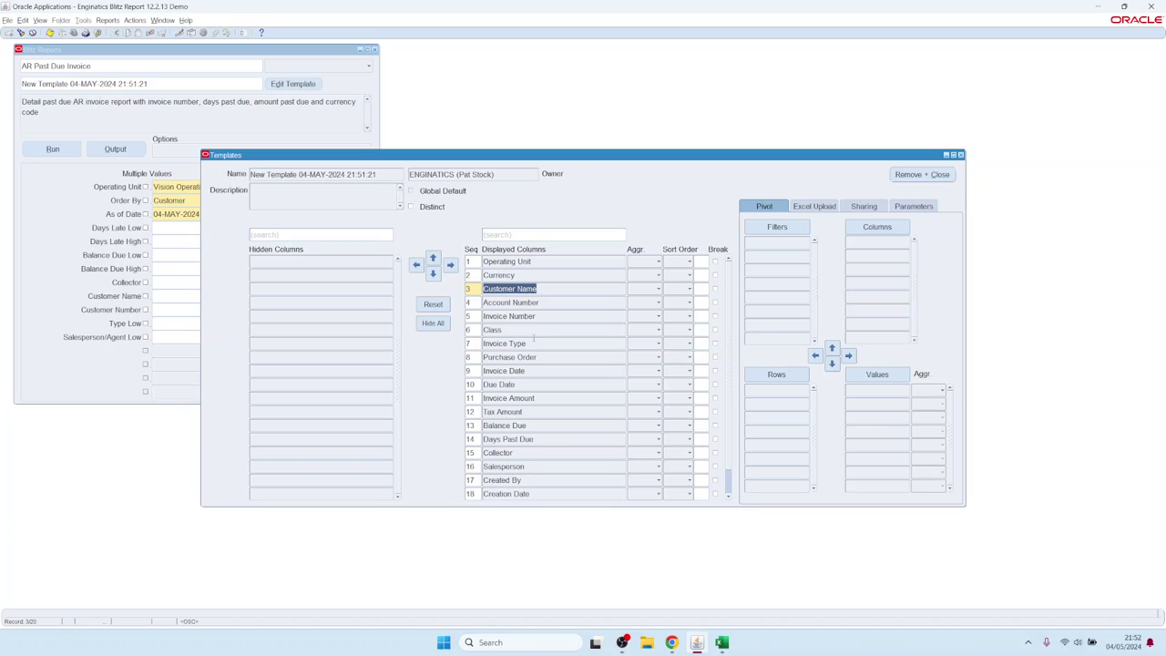
left_click(510, 330)
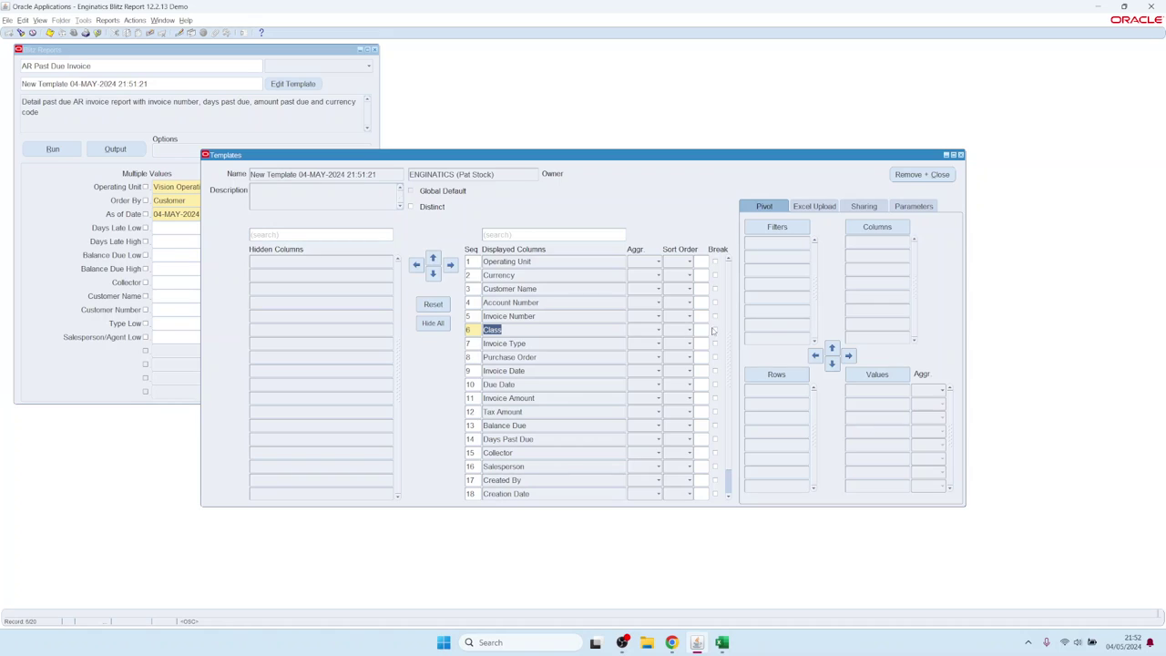
left_click(714, 330)
- Run the report with the Class break and review the separate Credit Memo, Debit Memo and Guarantee sheets in Excel
left_click(55, 150)
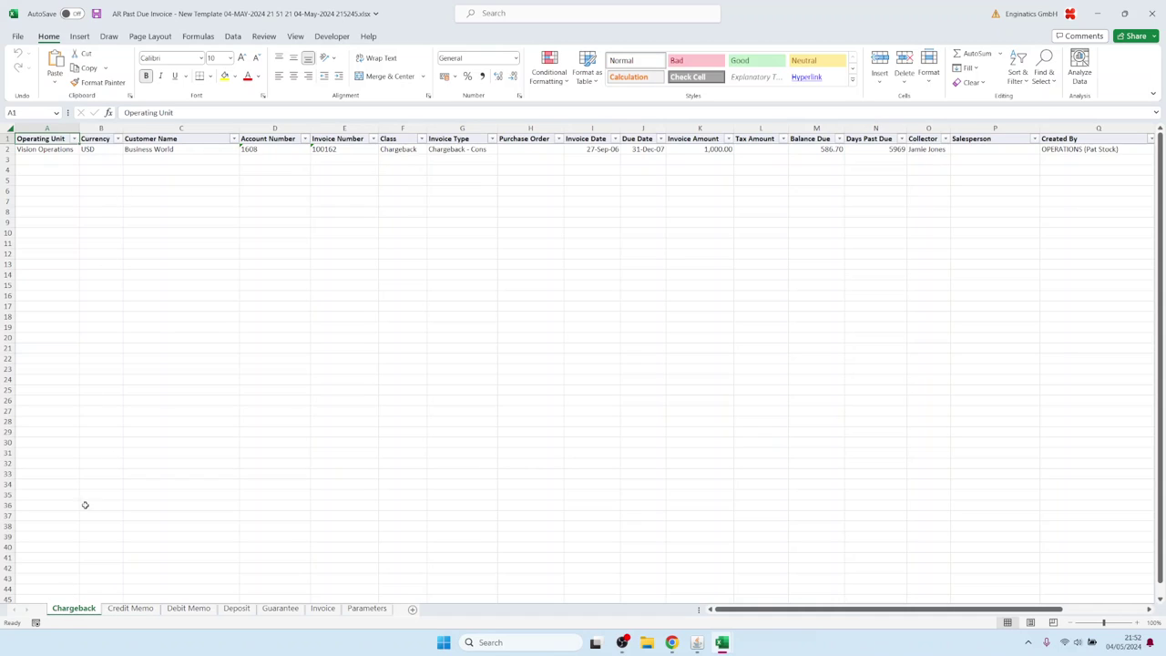
left_click(130, 607)
left_click(181, 614)
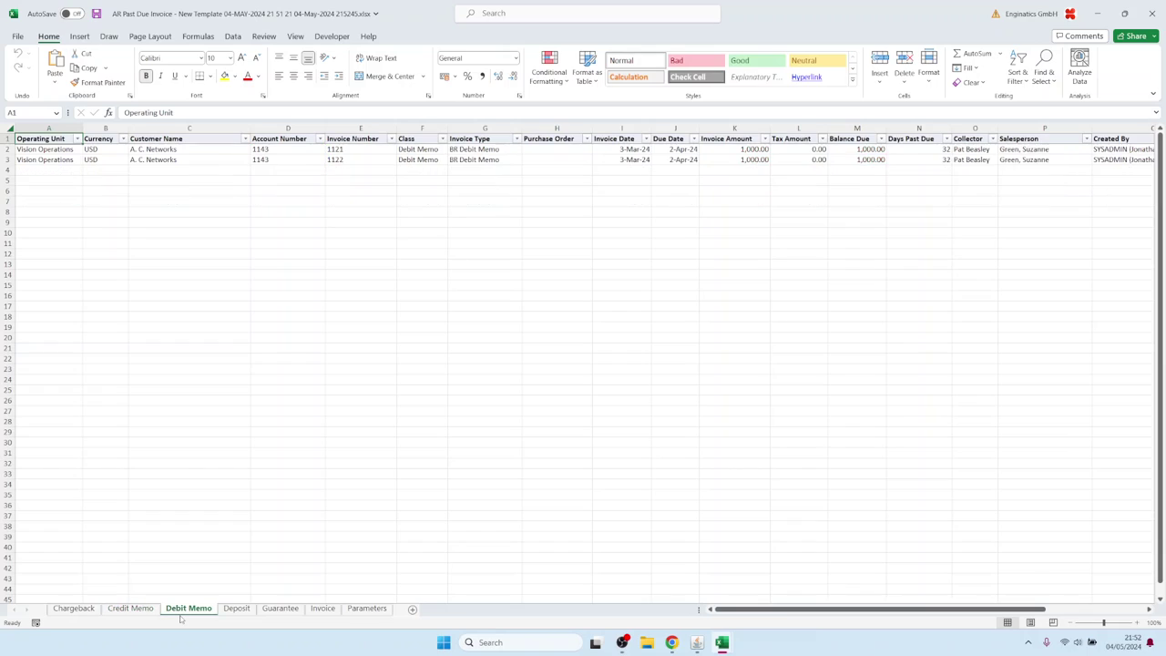
left_click(278, 612)
left_click_drag(420, 149, 420, 180)
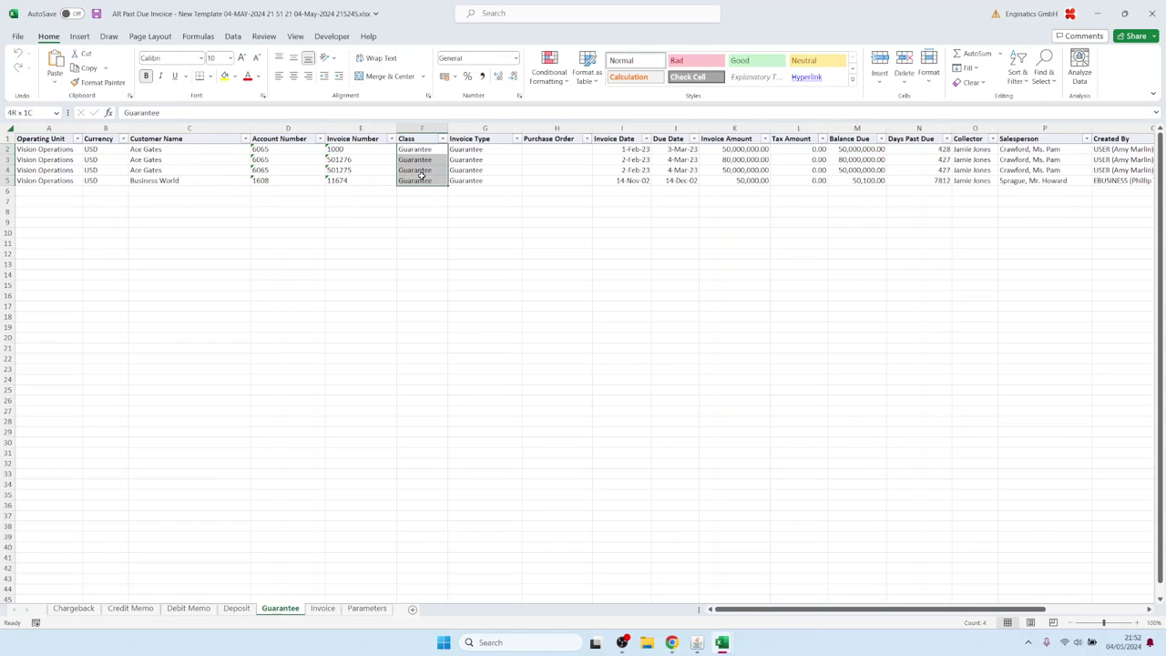
- Examine the report run details on the Parameters sheet and switch back to Oracle Applications
left_click(370, 614)
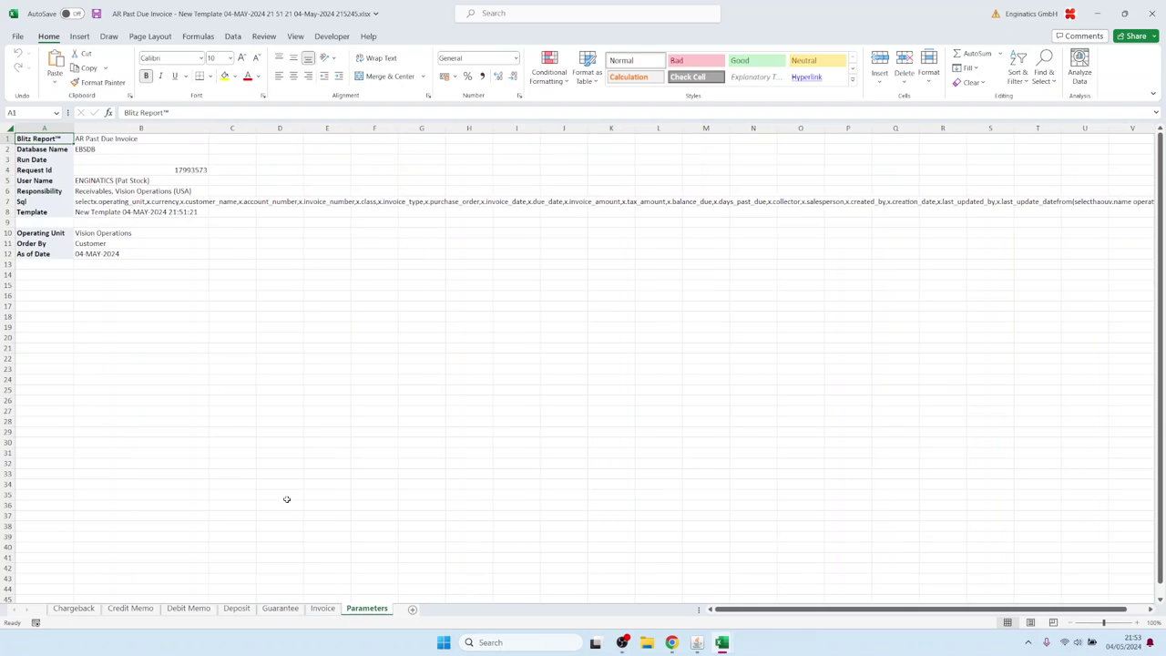
left_click(109, 138)
left_click_drag(110, 139, 106, 253)
left_click(128, 170)
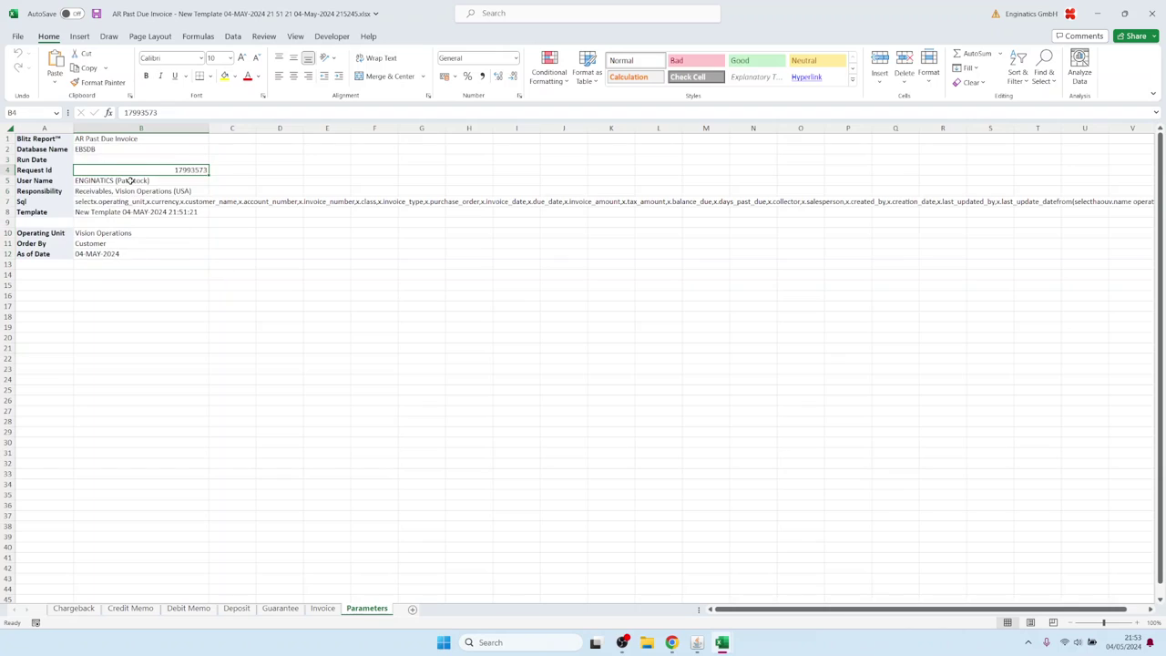
mouse_move(697, 642)
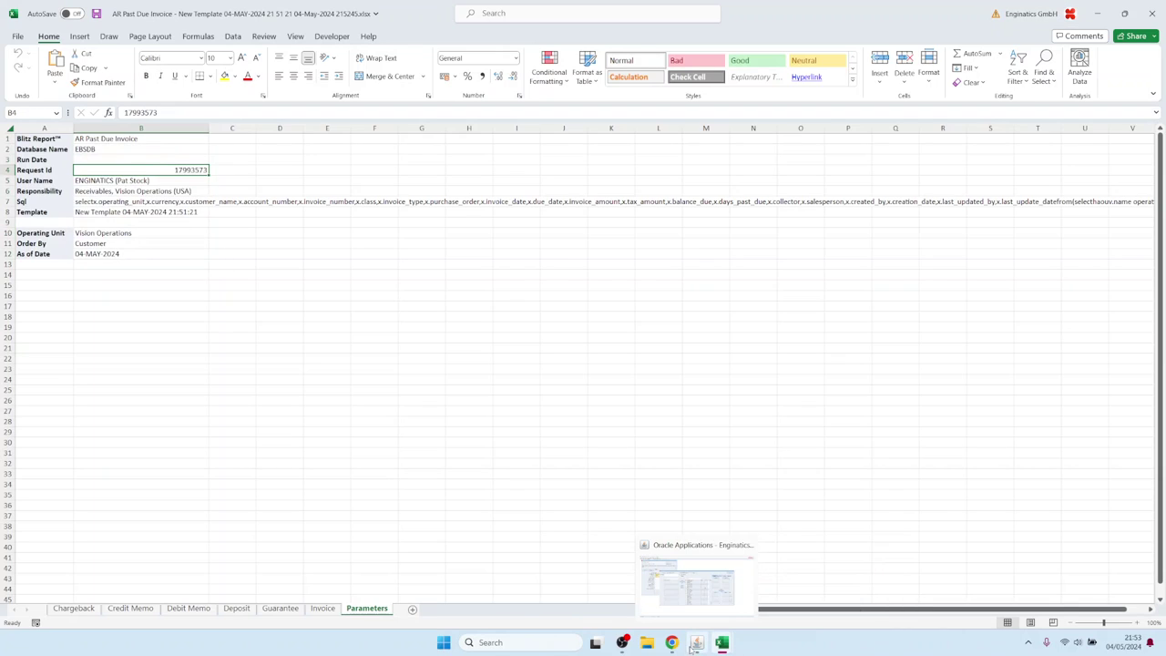
left_click(702, 592)
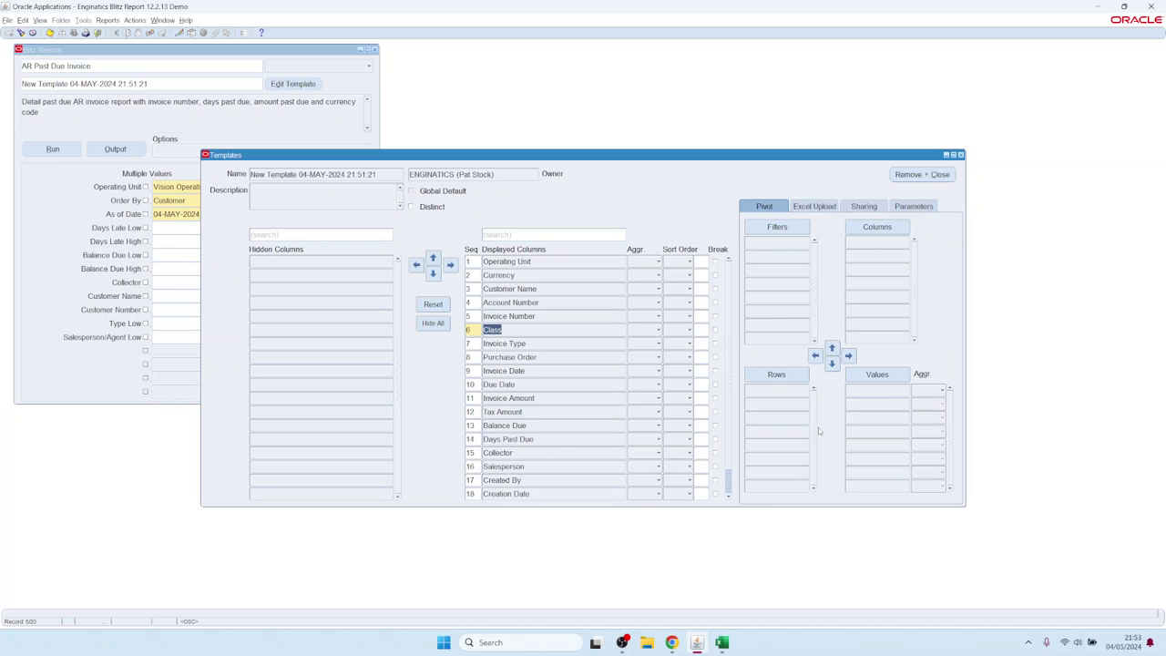
- Review the template's Excel upload, sharing level and excluded parameter options without setting any
left_click(815, 207)
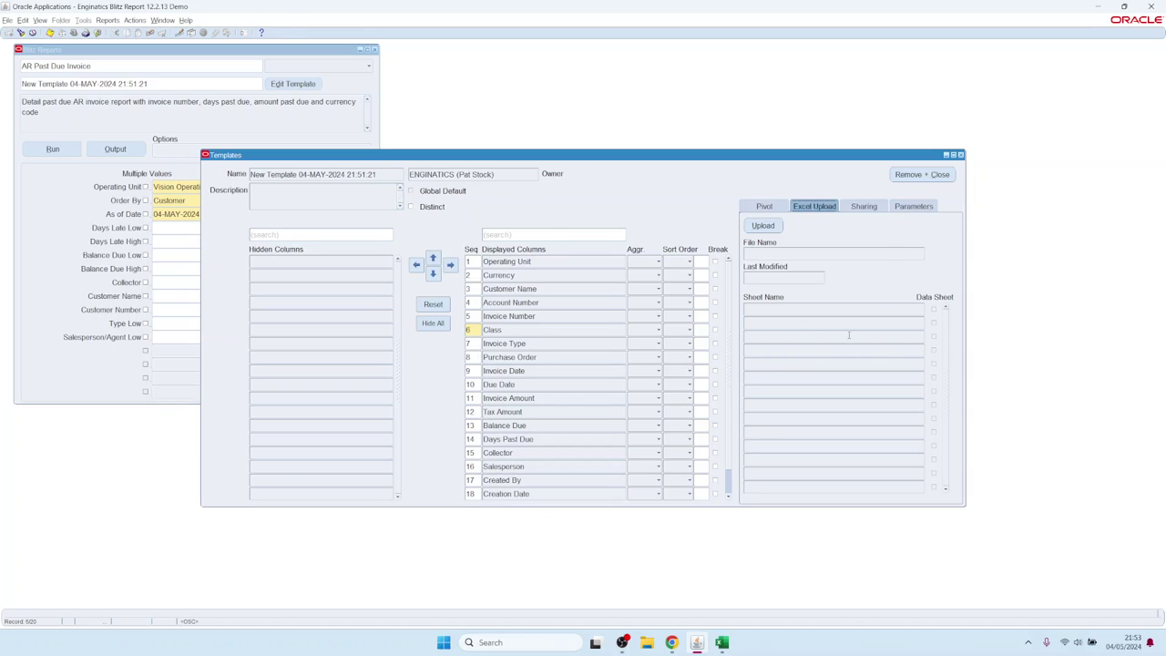
left_click(864, 207)
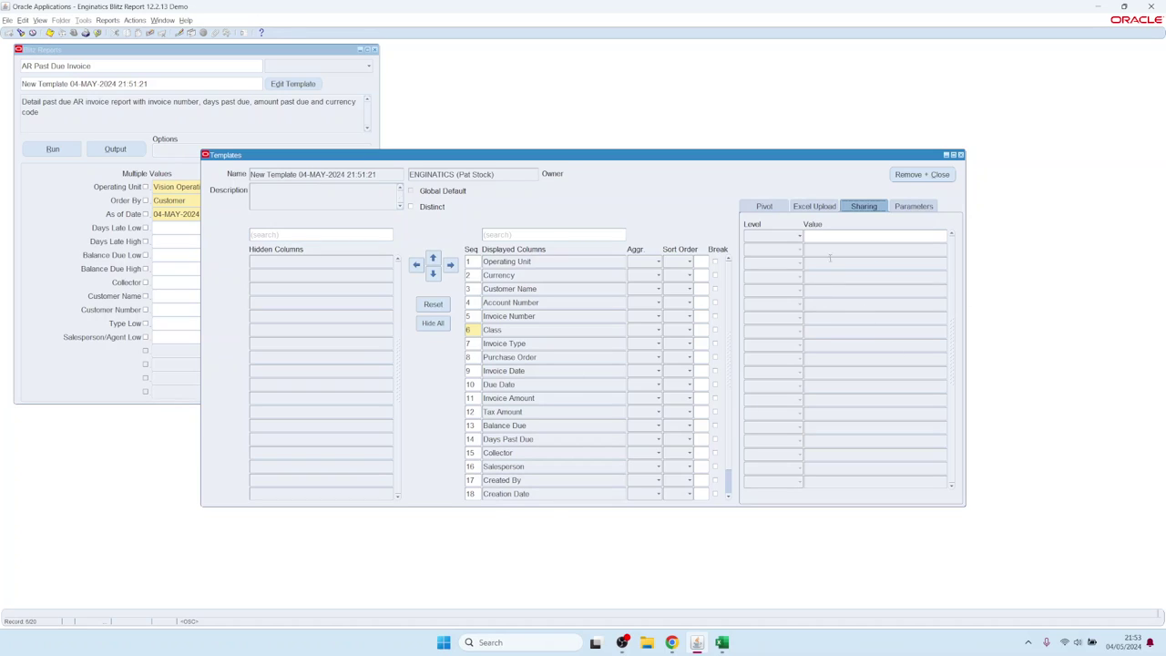
left_click(799, 236)
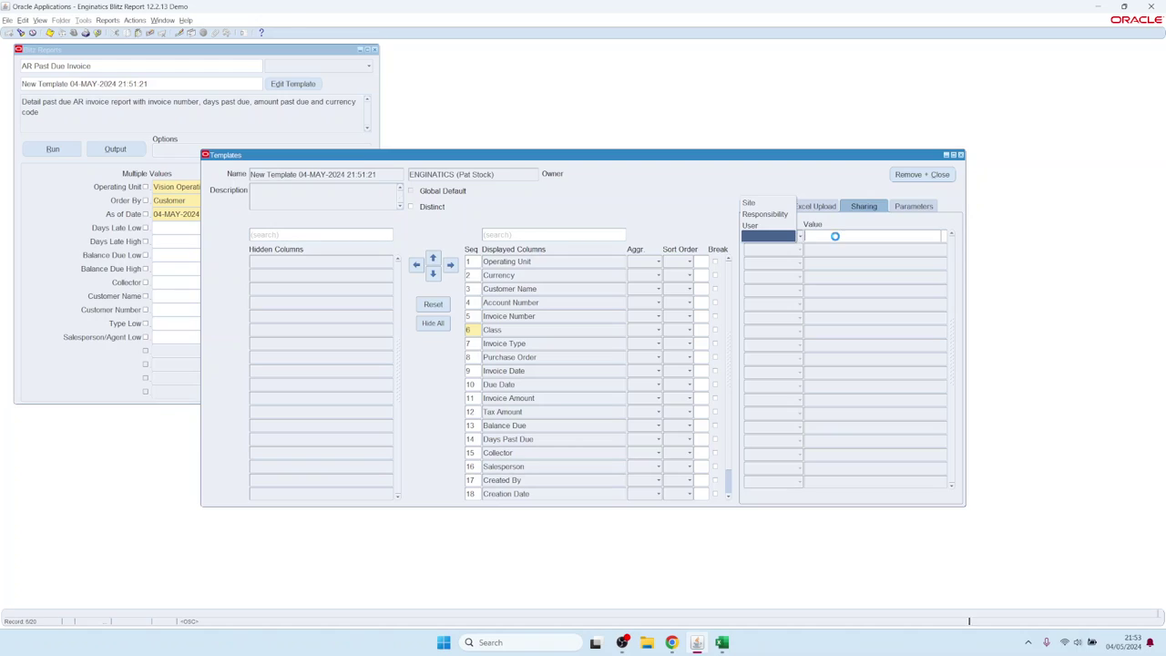
left_click(833, 236)
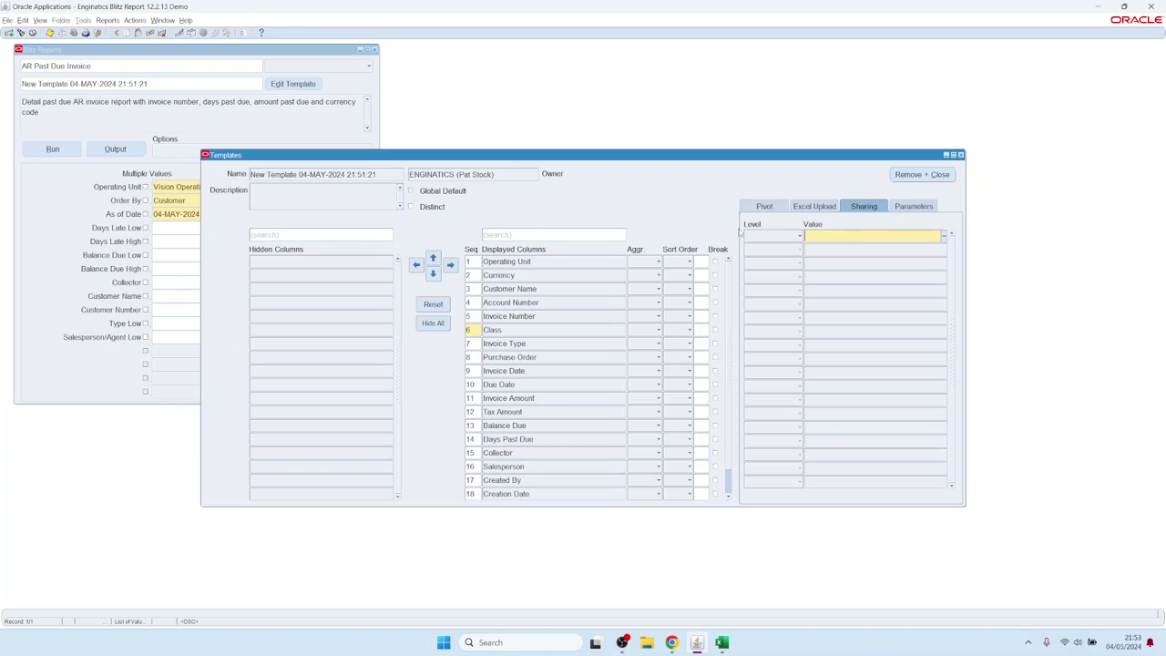
left_click(911, 206)
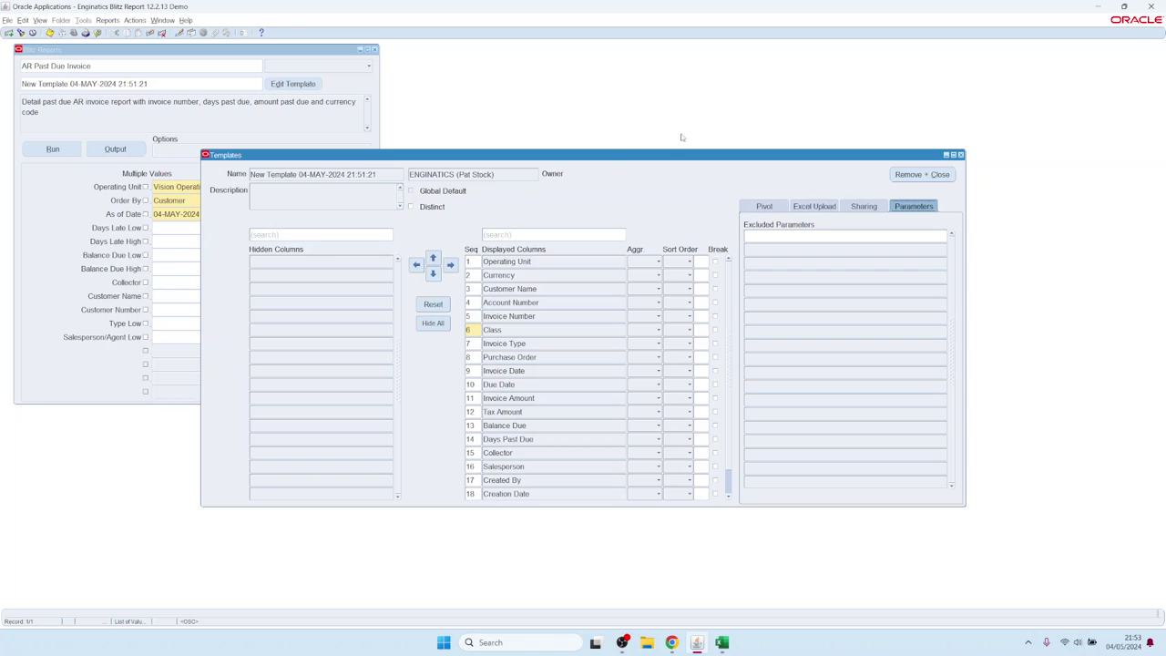
- Add the Class and Invoice Type columns to the template's pivot rows
left_click(764, 208)
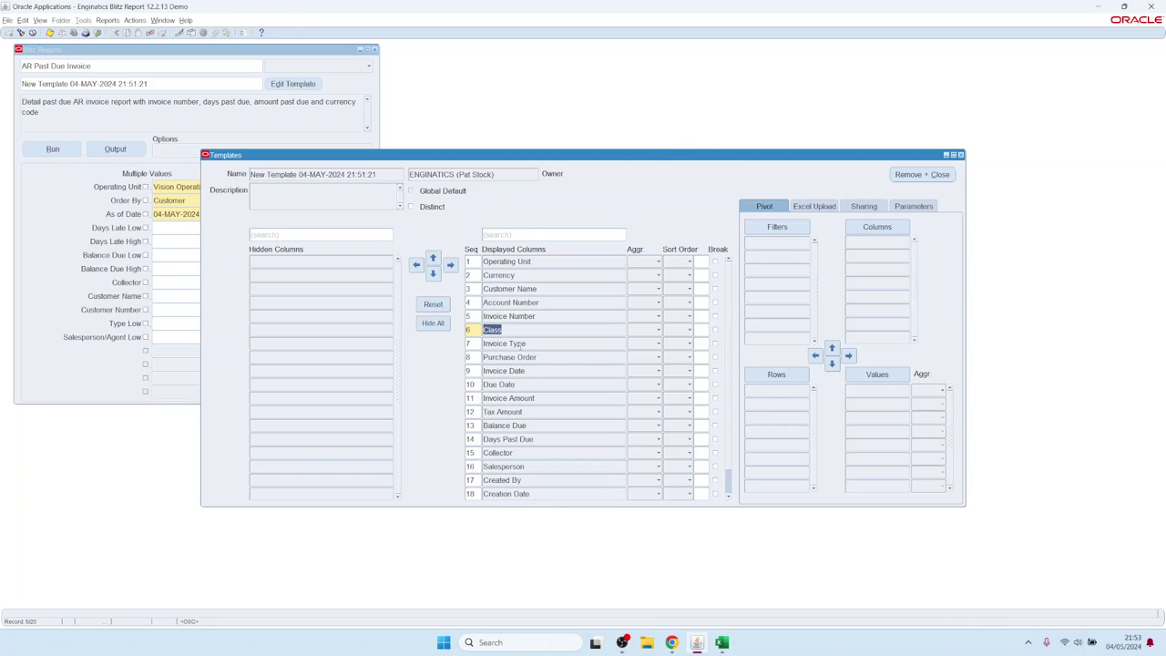
left_click(508, 344, "shift")
left_click_drag(508, 344, 775, 390)
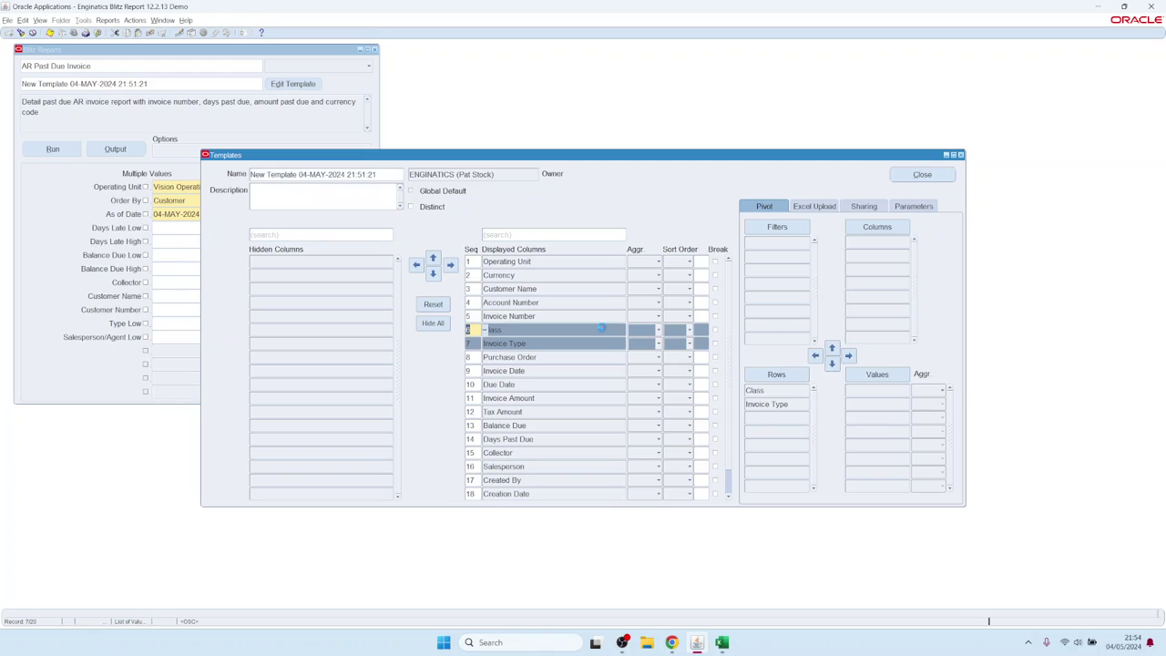
- Search the displayed columns for "amou" and add Invoice Amount and Tax Amount to the pivot values
left_click(507, 234)
type("am")
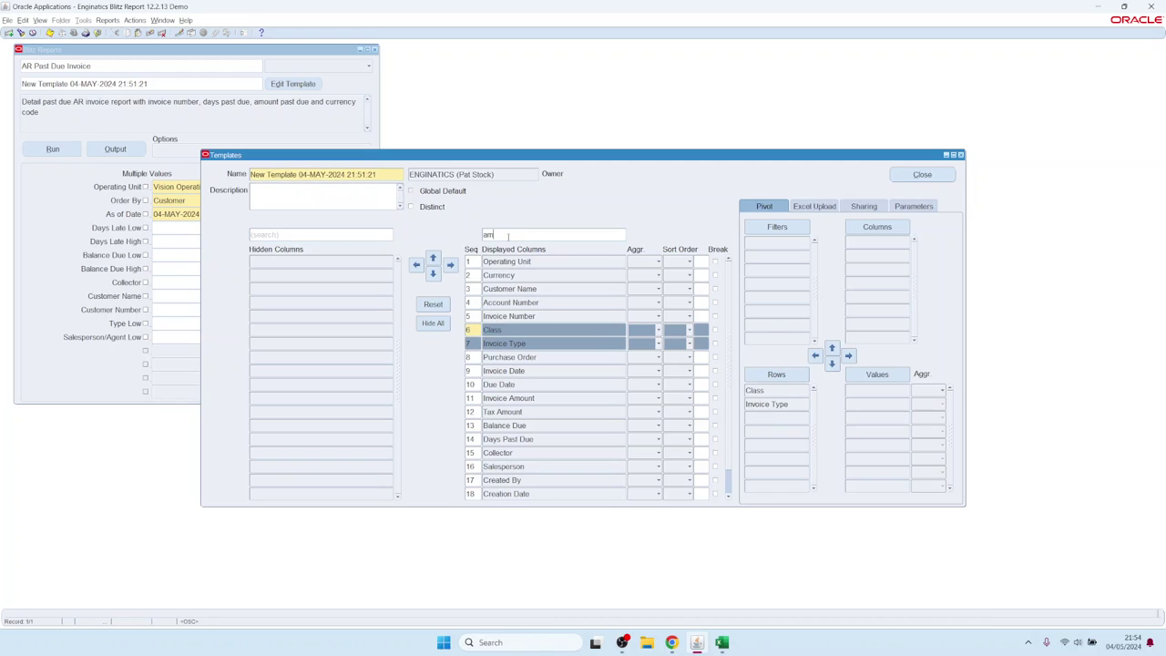
type("ou")
key("Return")
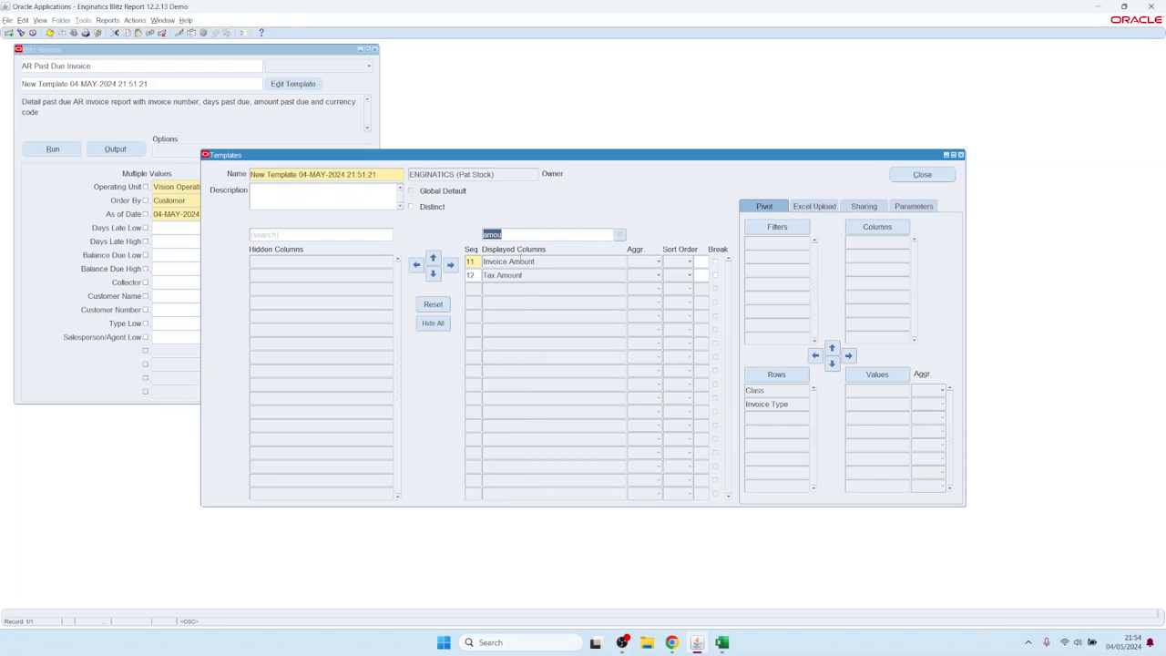
left_click(520, 262)
left_click(503, 275, "shift")
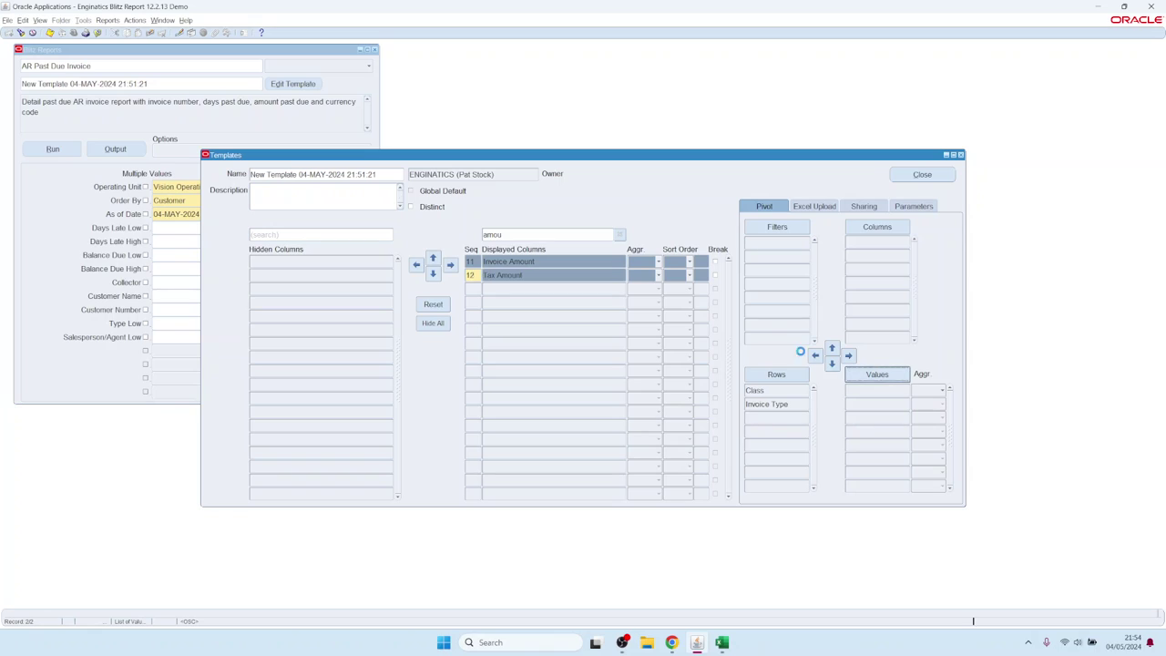
- Clear the column search, add Currency to the template's pivot columns and run the report
left_click(619, 235)
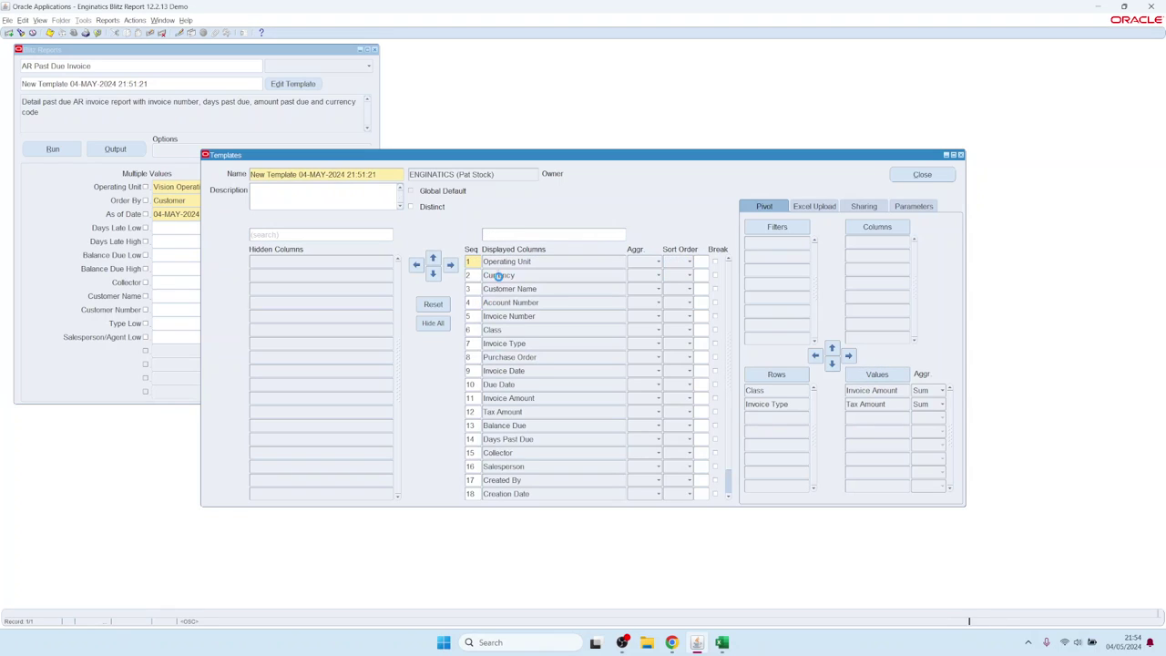
left_click_drag(498, 275, 876, 241)
left_click(52, 149)
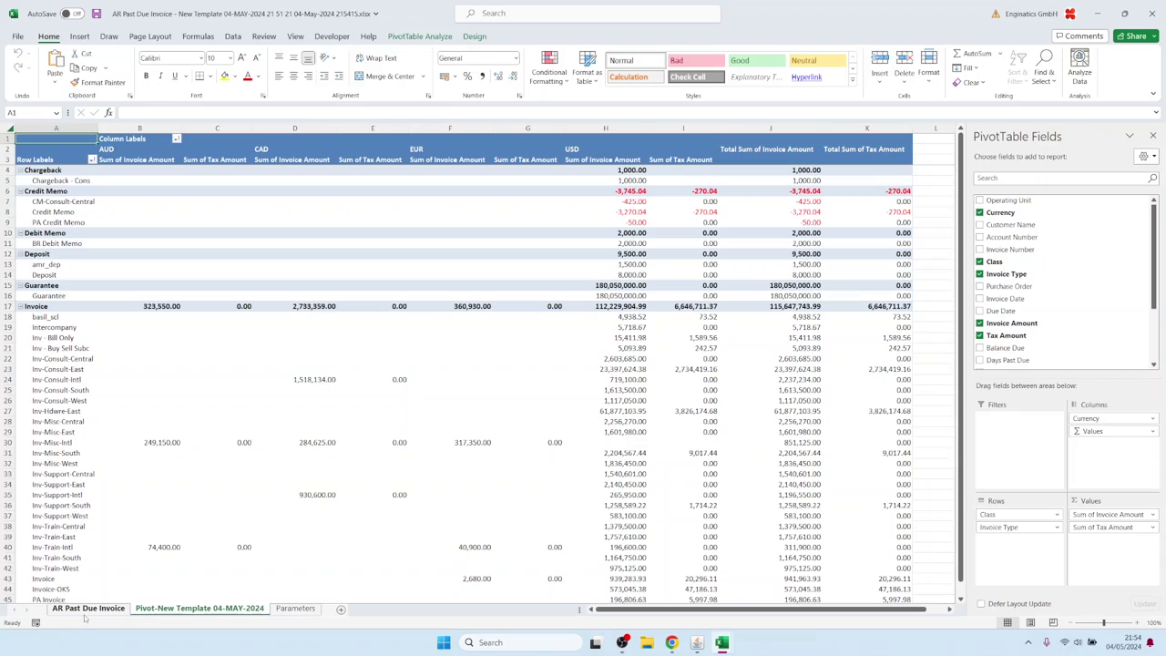
- Compare the generated pivot sheet with the detail data on the AR Past Due Invoice sheet in Excel
mouse_move(396, 438)
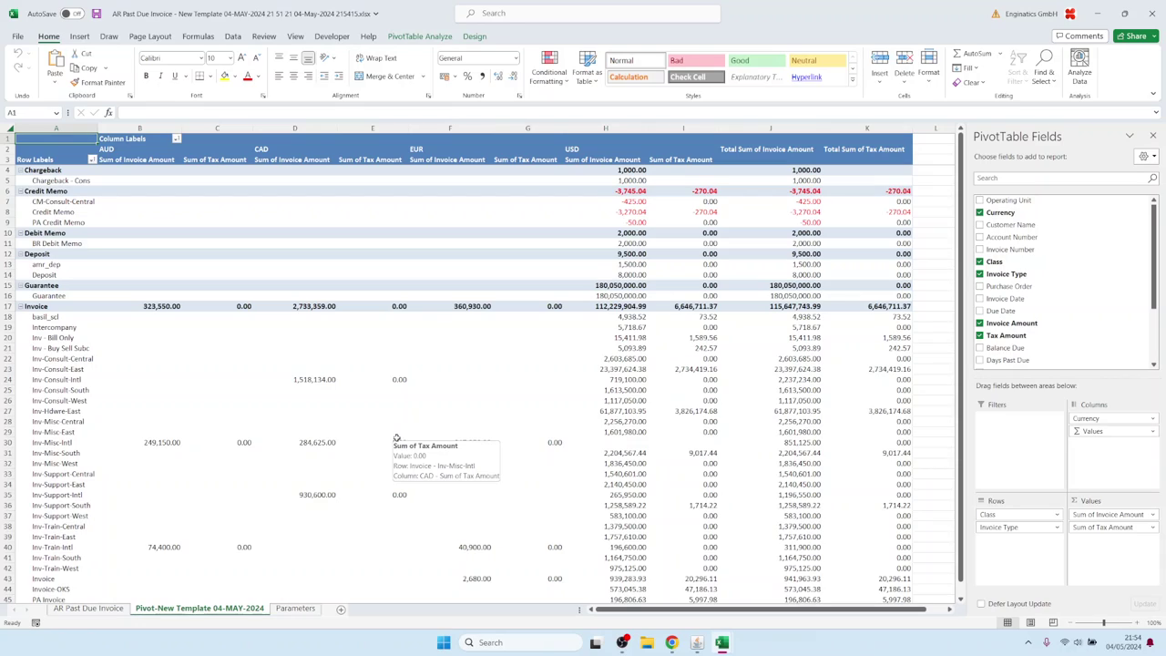
left_click(88, 607)
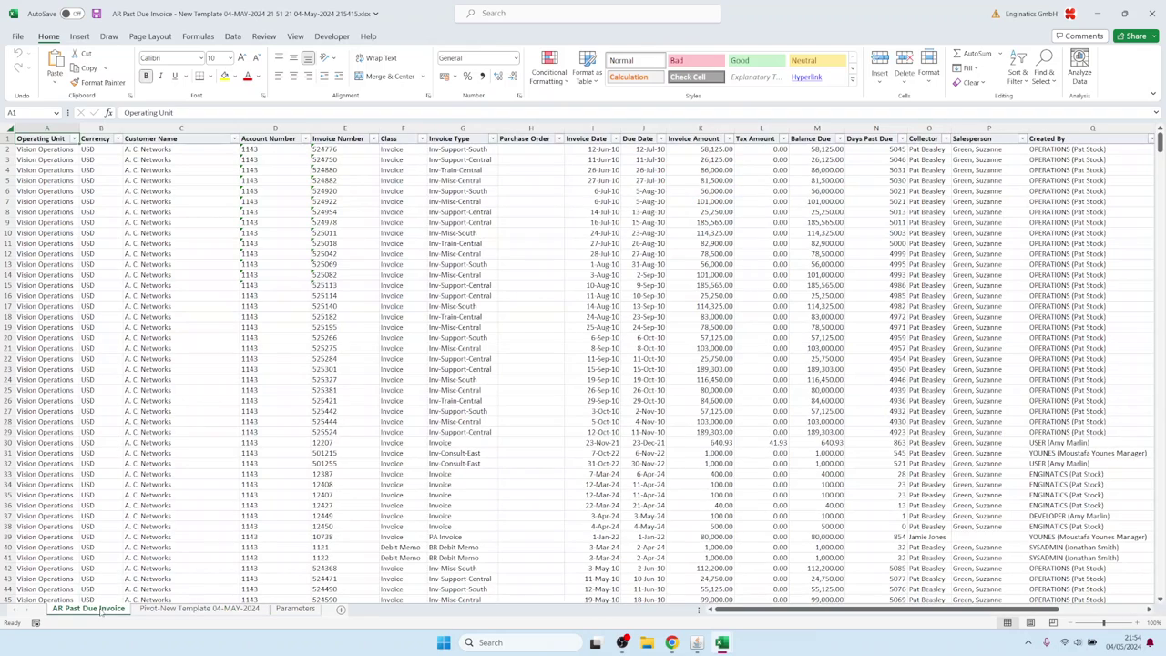
left_click(187, 607)
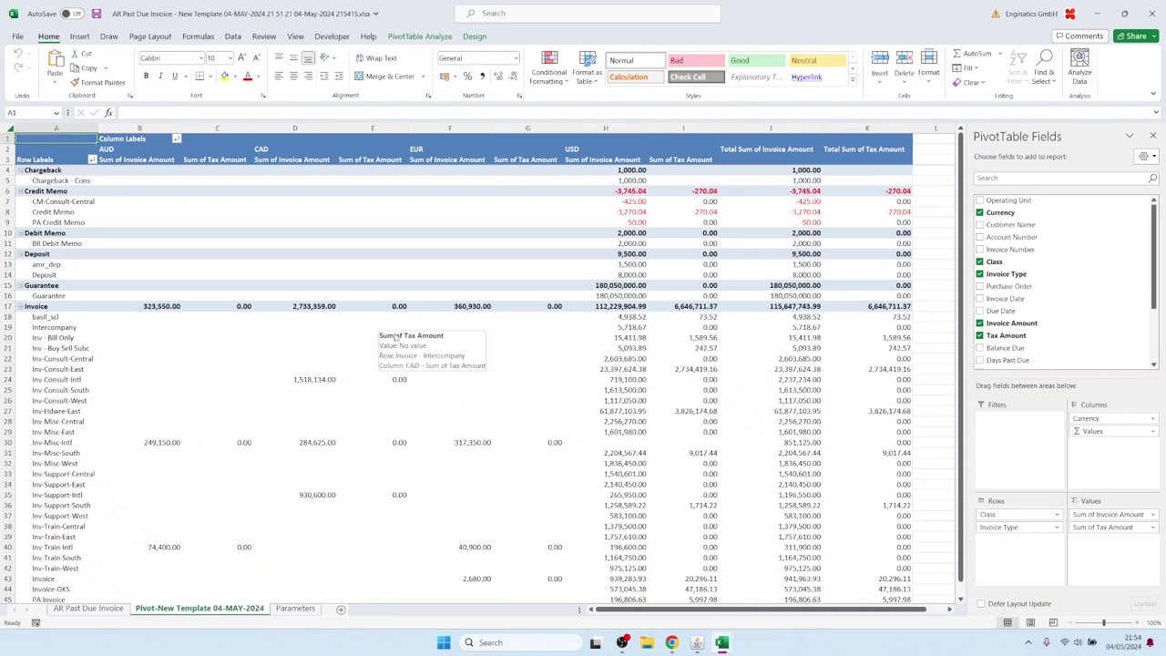
mouse_move(445, 371)
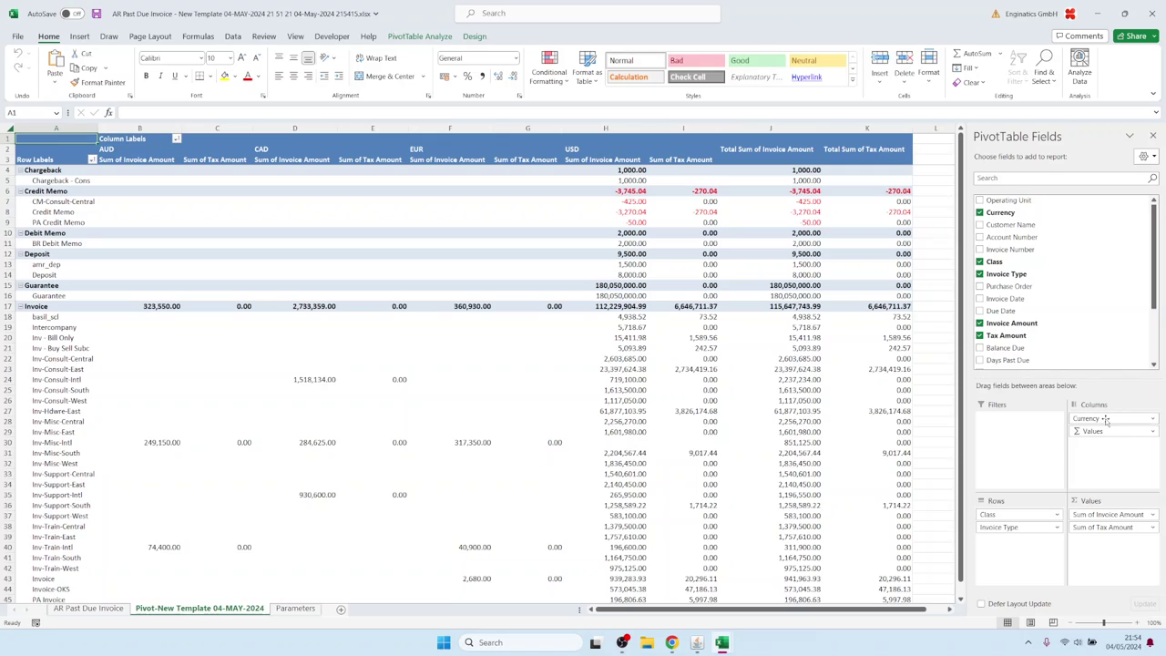
- Remove Currency from the pivot table's columns and insert a Currency slicer instead
left_click_drag(1113, 418, 356, 349)
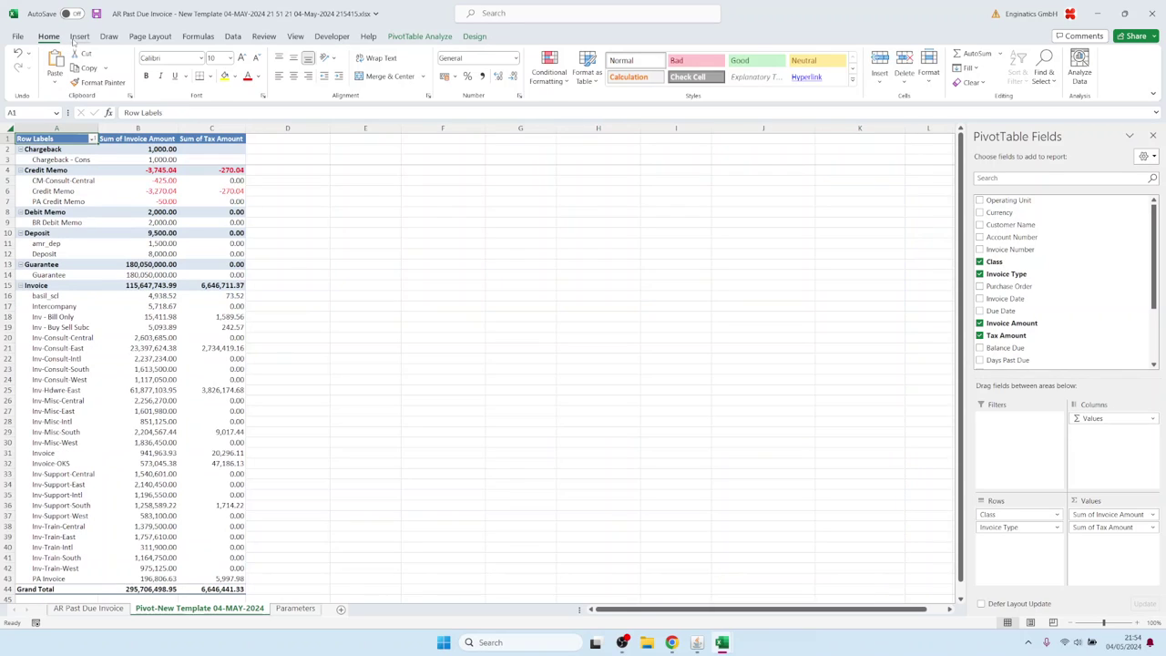
left_click(79, 38)
left_click(689, 66)
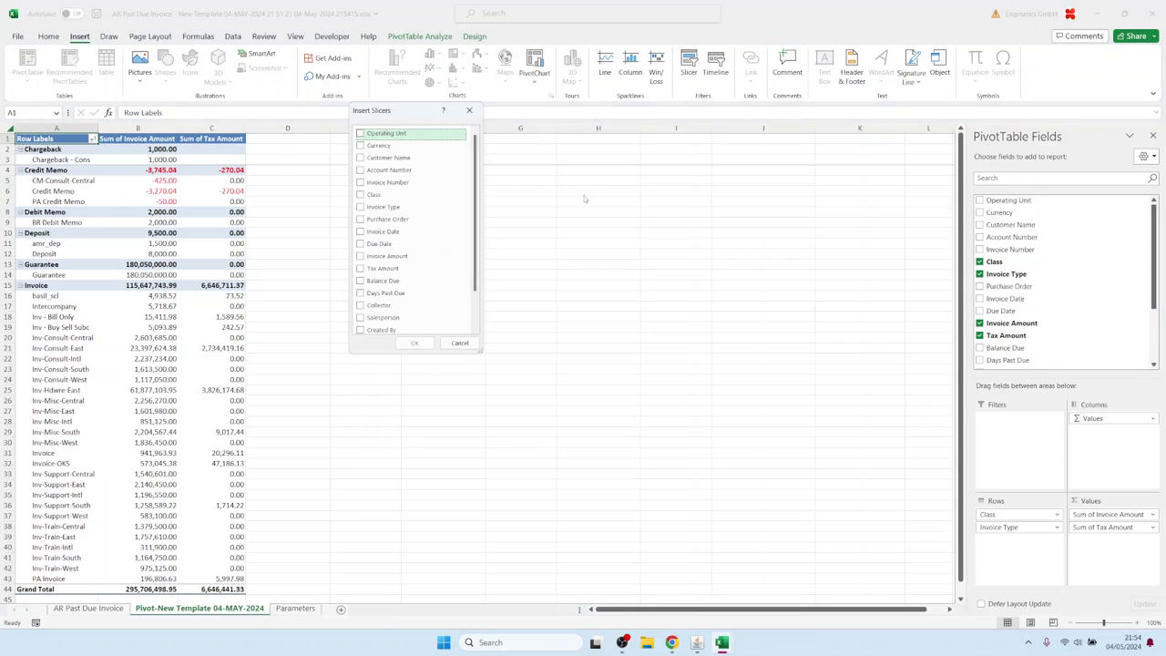
left_click(383, 317)
left_click(415, 343)
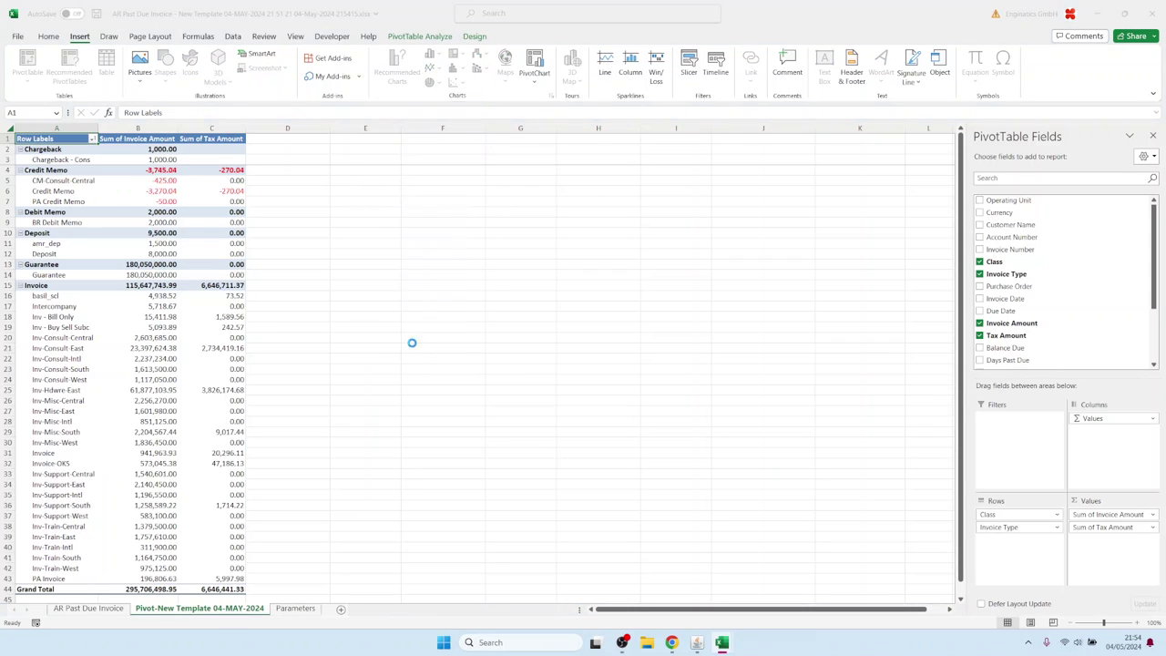
- Reposition the Currency slicer and filter the pivot table by CAD, finishing on USD
left_click_drag(483, 146, 386, 367)
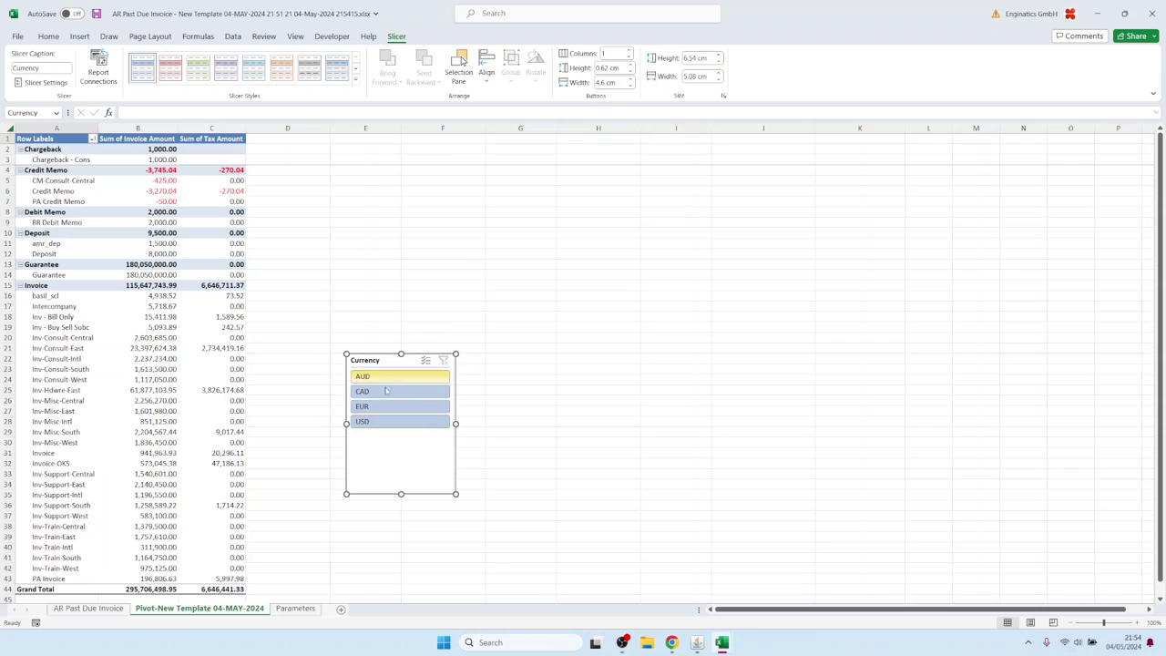
left_click(383, 391)
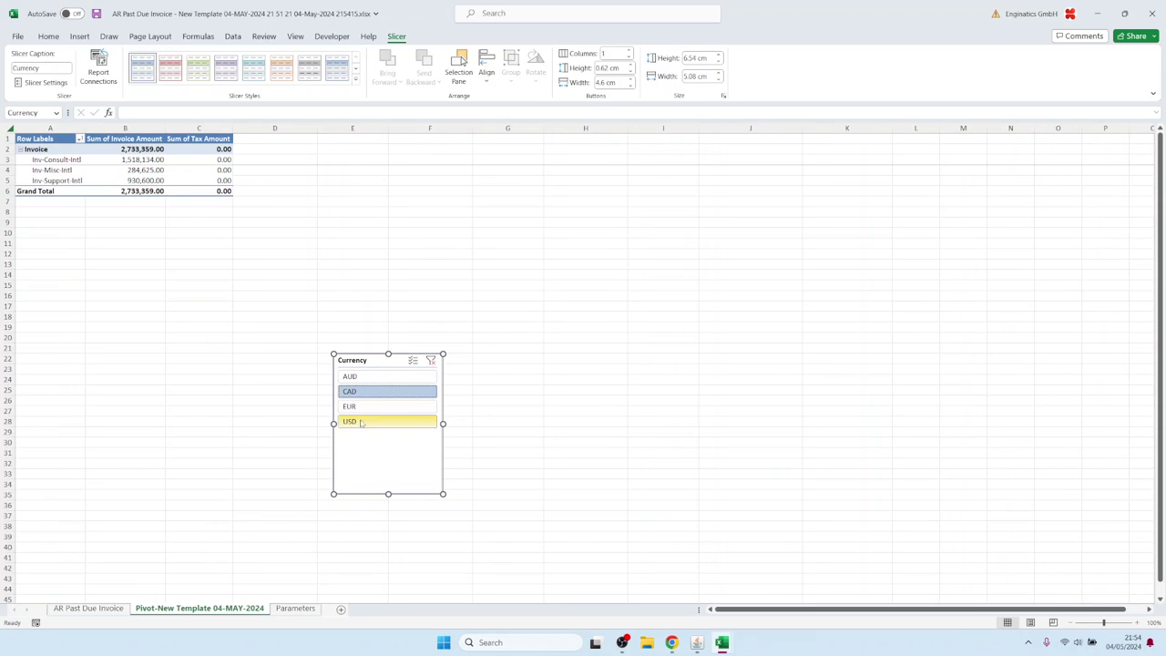
left_click(361, 422)
- Insert a pie PivotChart based on the Class and Invoice Type pivot table
left_click(45, 149)
left_click(79, 36)
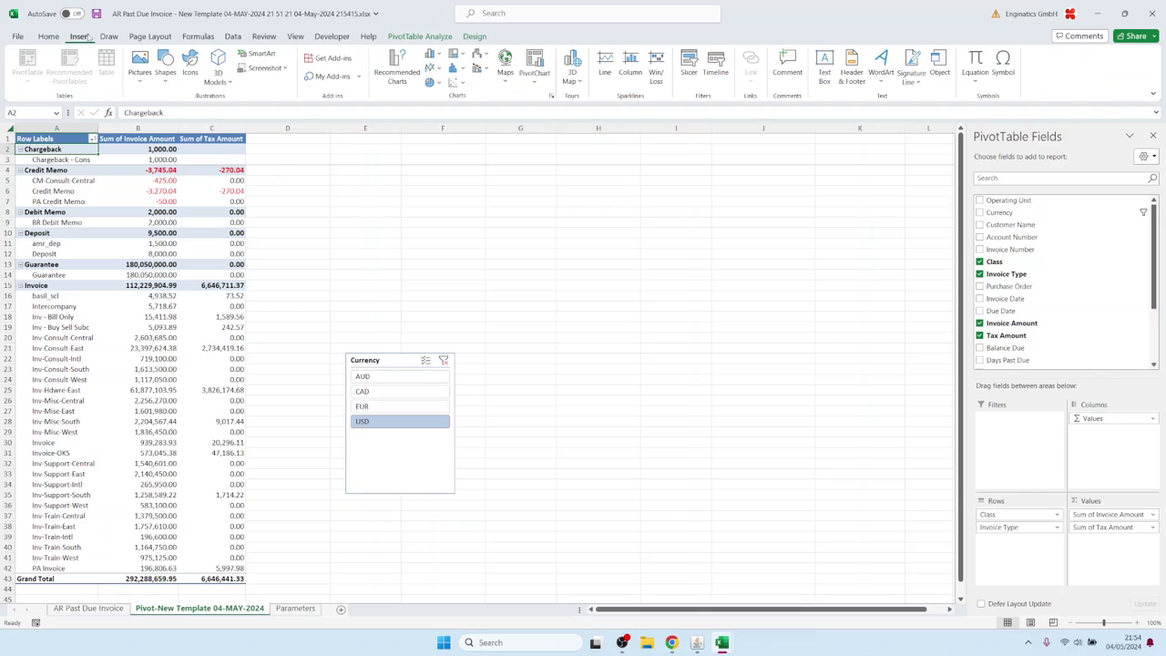
left_click(534, 66)
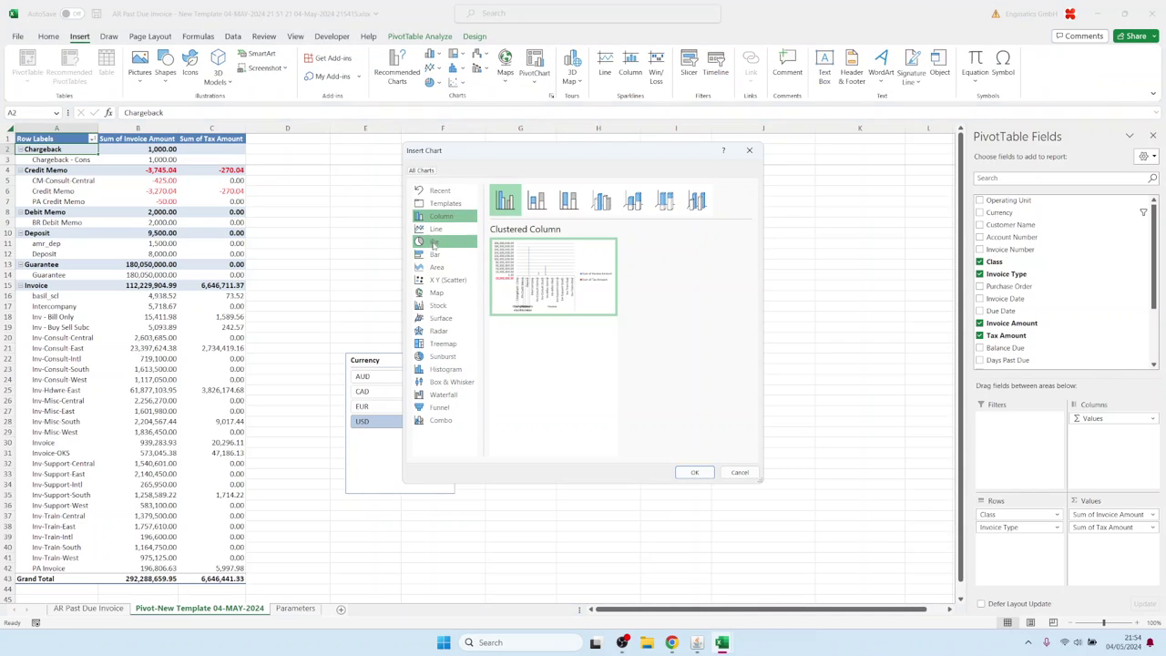
left_click(434, 242)
left_click(694, 472)
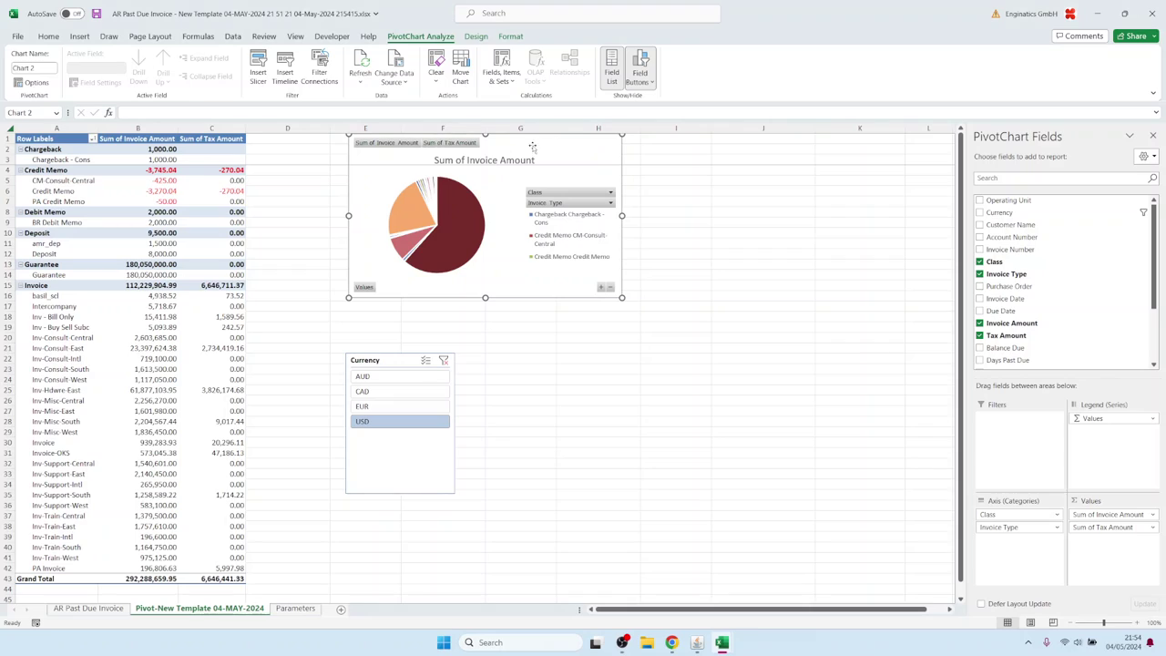
- Move the pie chart beside the pivot table, enlarge it and place the Currency slicer below it
left_click_drag(533, 147, 439, 155)
left_click_drag(530, 307, 550, 351)
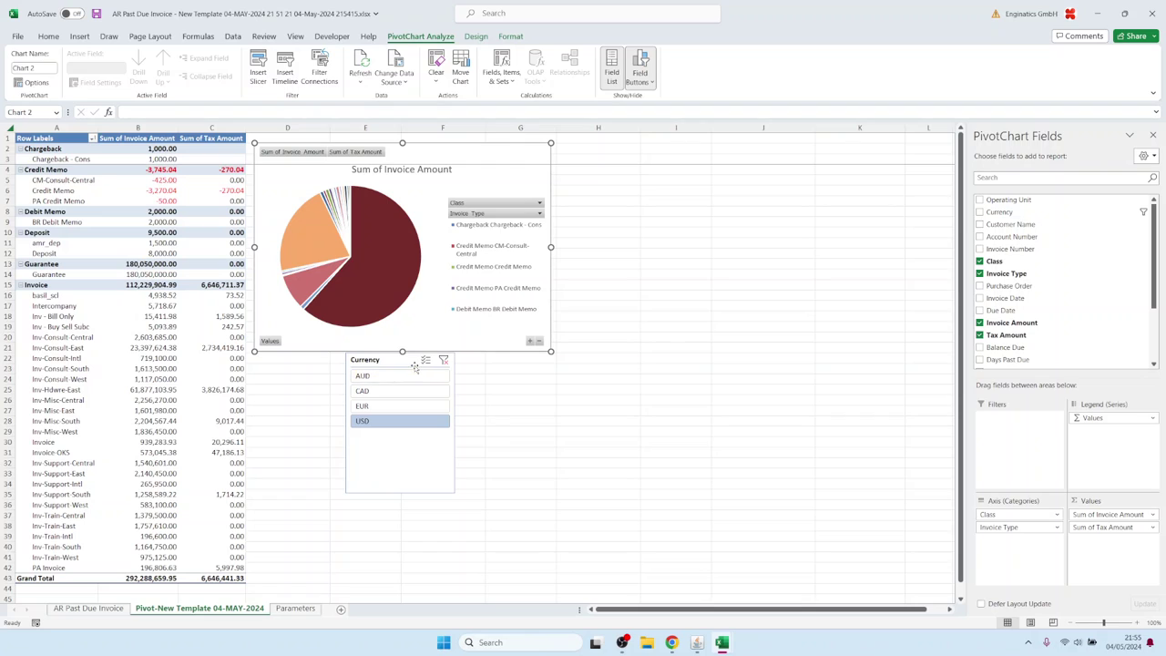
left_click_drag(415, 365, 461, 390)
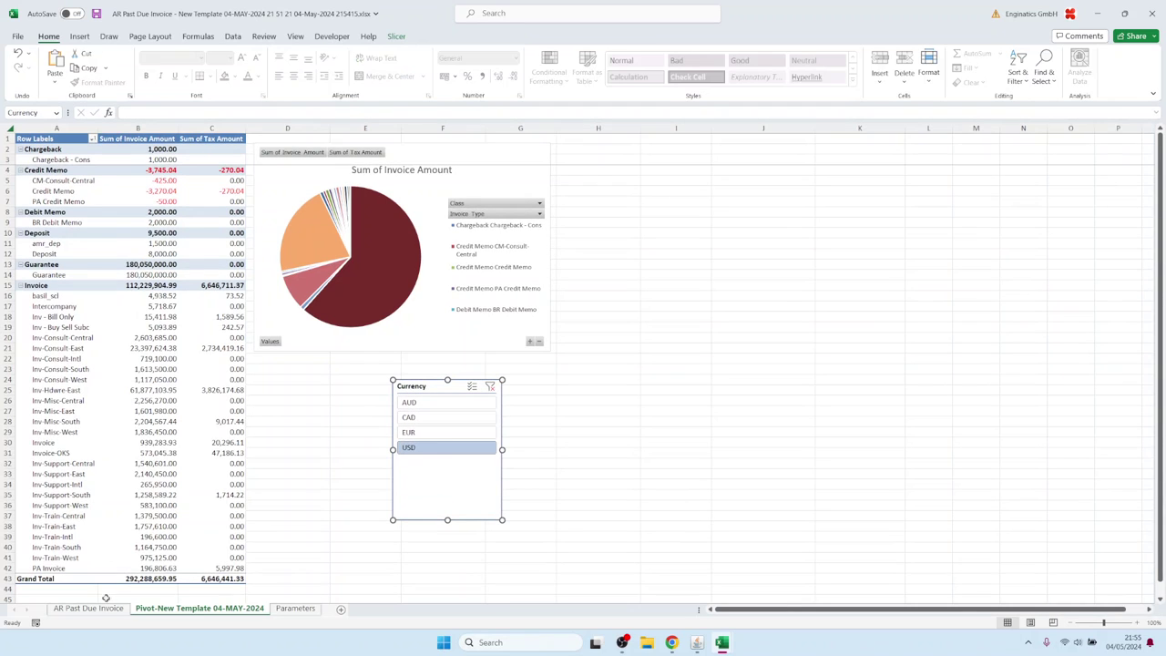
- Create a pivot table on a new worksheet from all the data on the AR Past Due Invoice sheet
left_click(96, 609)
left_click(13, 129)
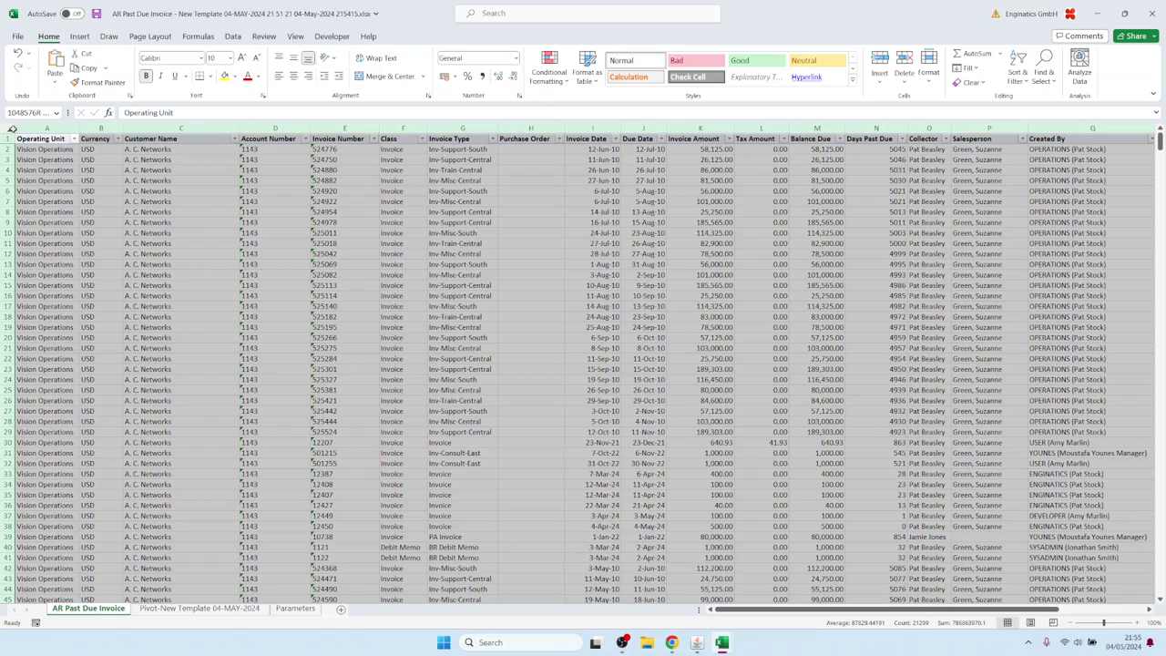
left_click(79, 37)
left_click(27, 64)
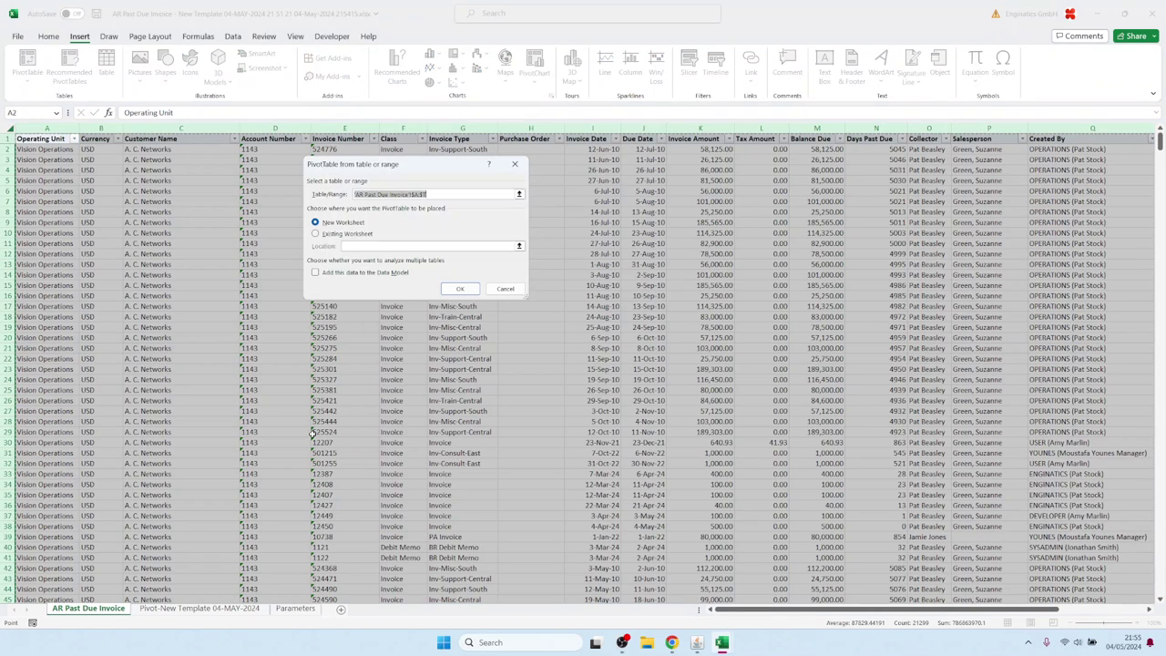
left_click(460, 288)
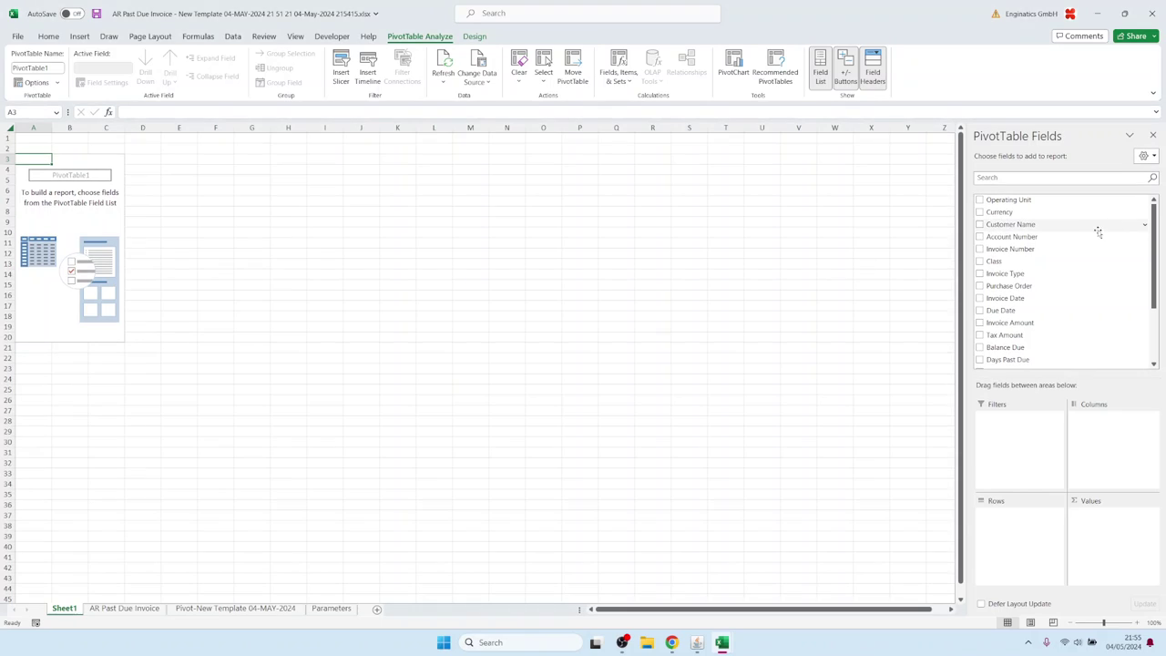
- Set Customer Name as the rows and Balance Due as the values of the new pivot table
left_click_drag(1052, 225, 1021, 545)
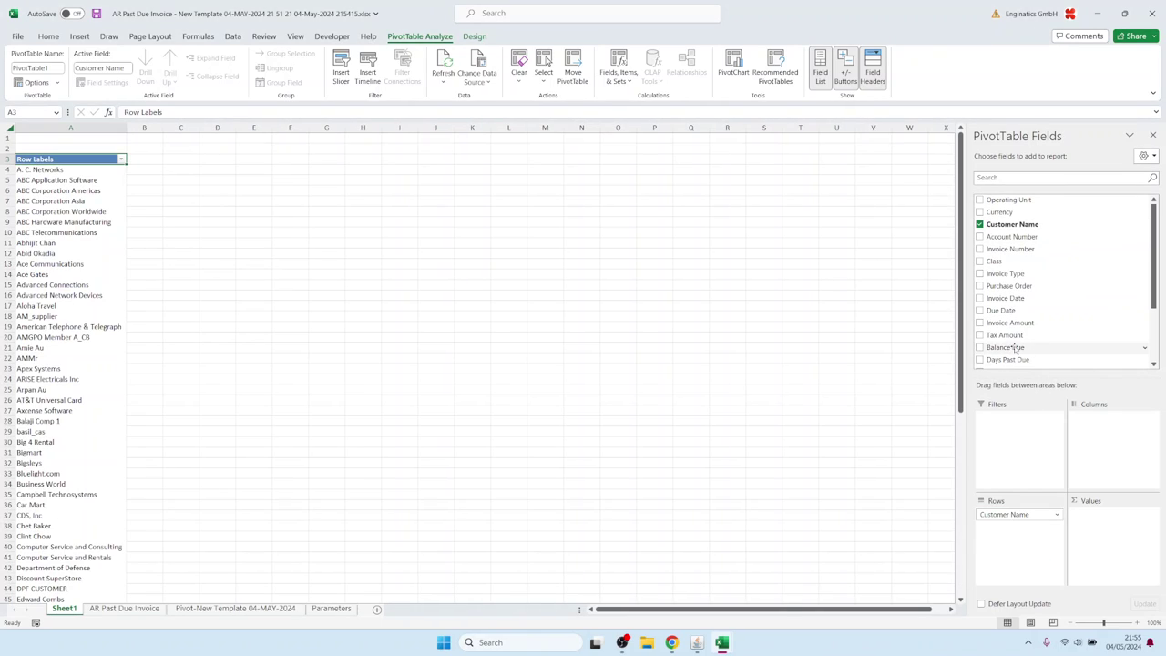
left_click_drag(1012, 347, 1085, 528)
left_click(165, 198)
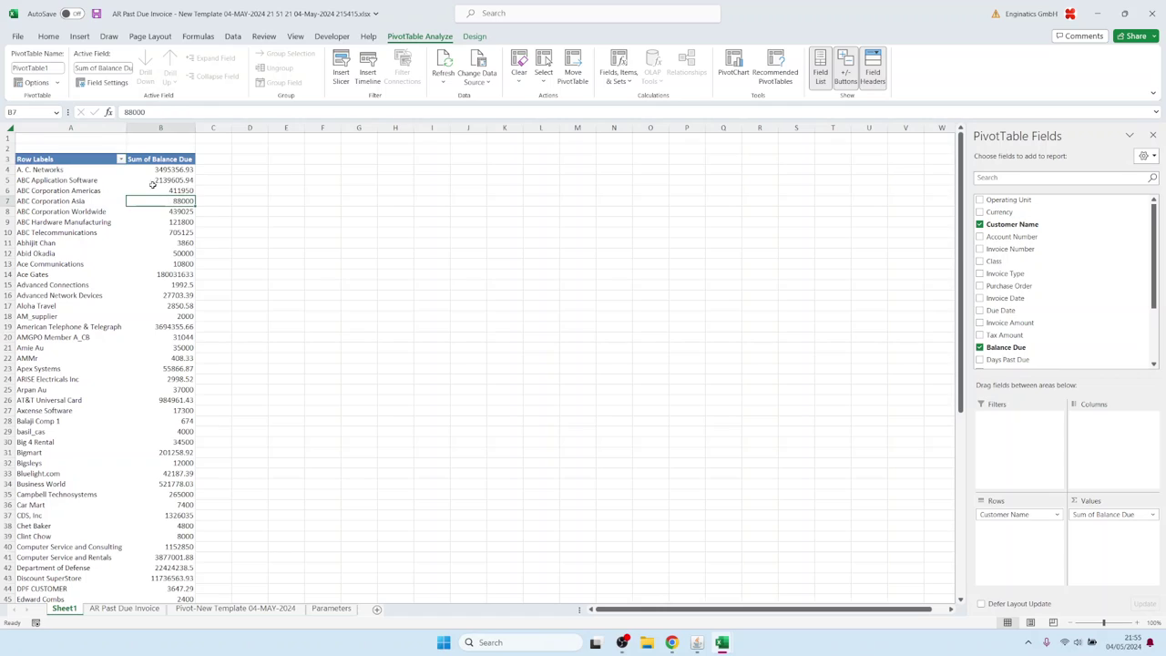
- Insert a clustered bar PivotChart of the balance due per customer
left_click(79, 35)
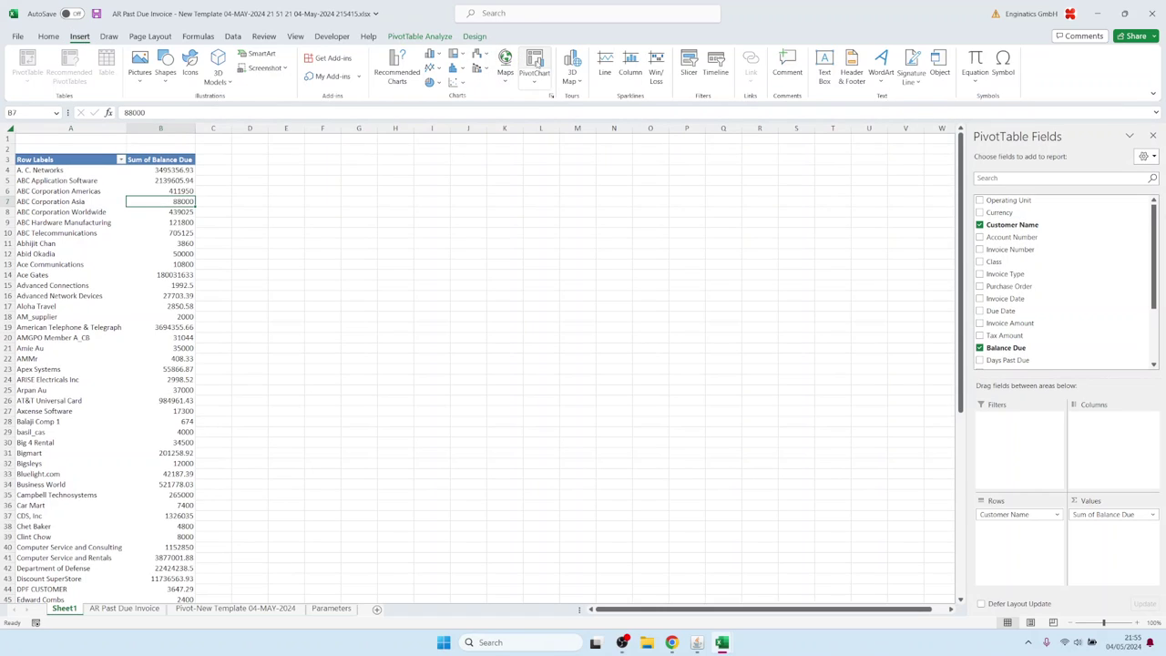
left_click(535, 68)
left_click(441, 254)
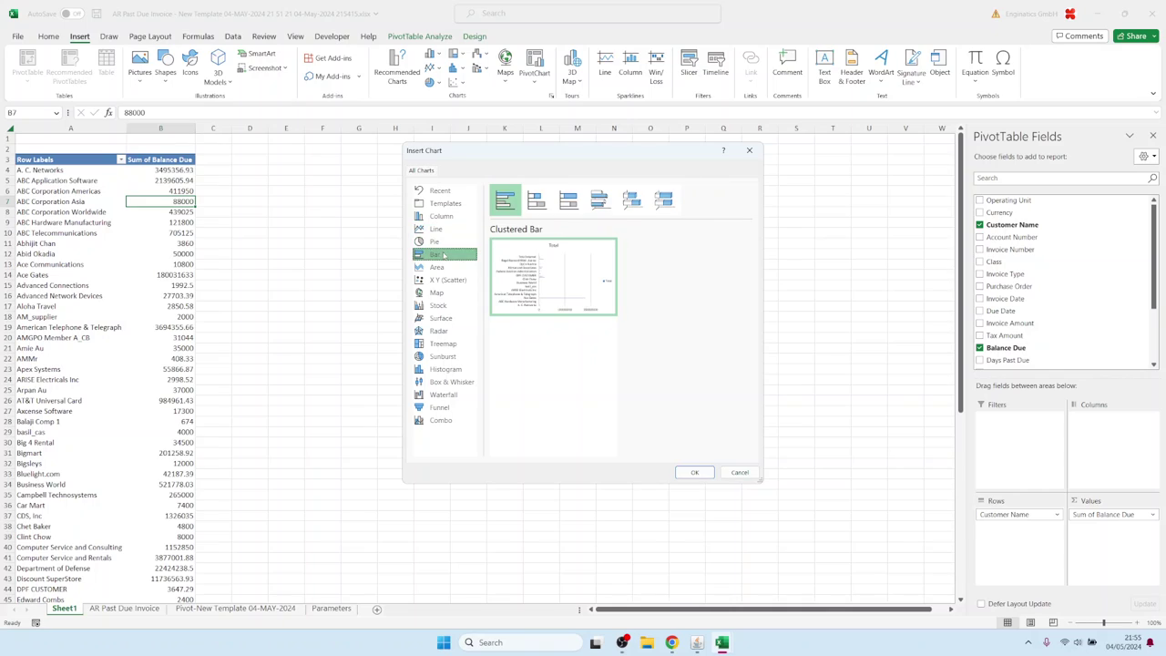
left_click(694, 472)
- Sort the customer pivot table by its Sum of Balance Due values
right_click(170, 223)
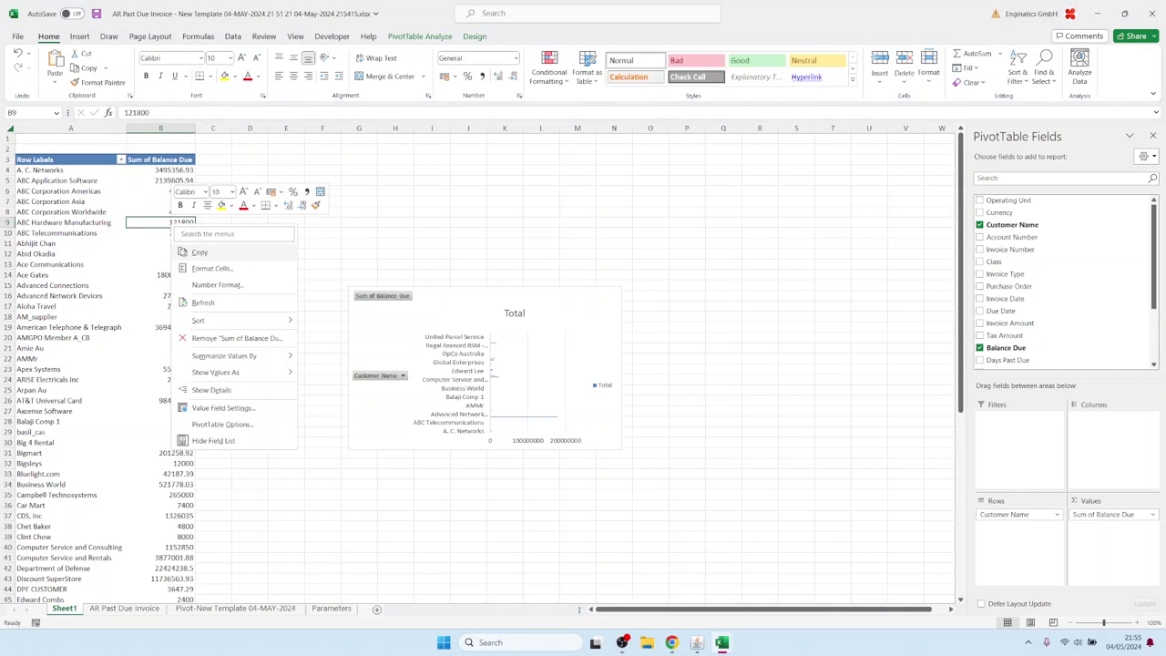
mouse_move(198, 320)
left_click(344, 320)
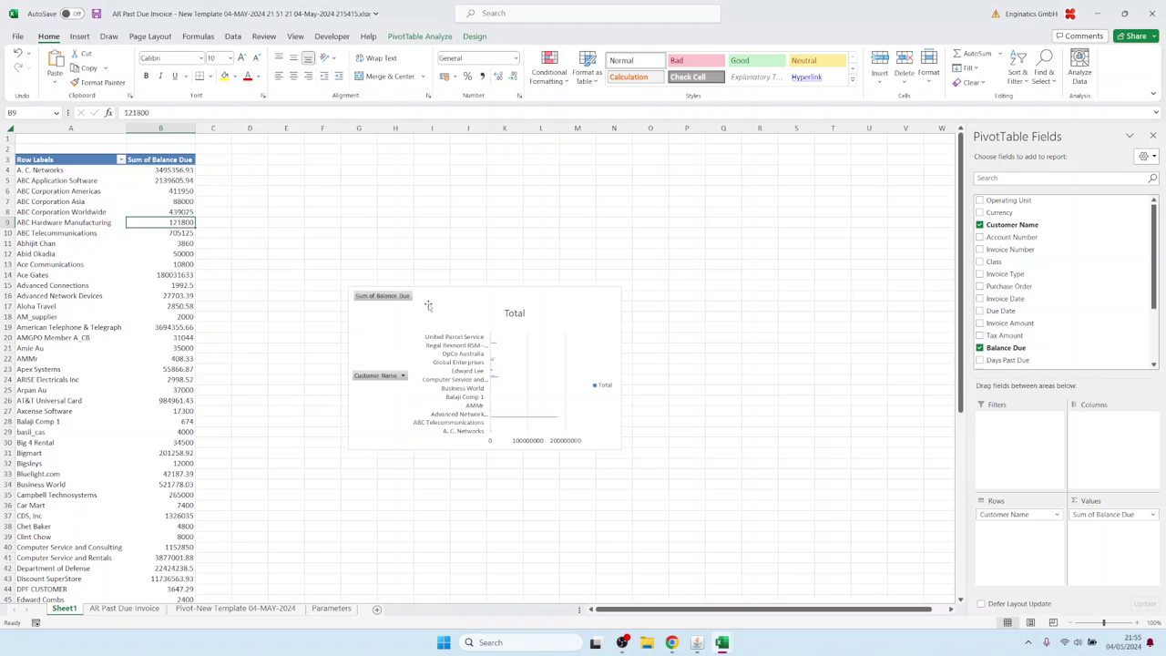
- Move the customer balance PivotChart onto the Pivot-New Template 04-MAY-2024 sheet, place it beside the pie chart and enlarge it to about row 43
left_click(434, 297)
key("Delete")
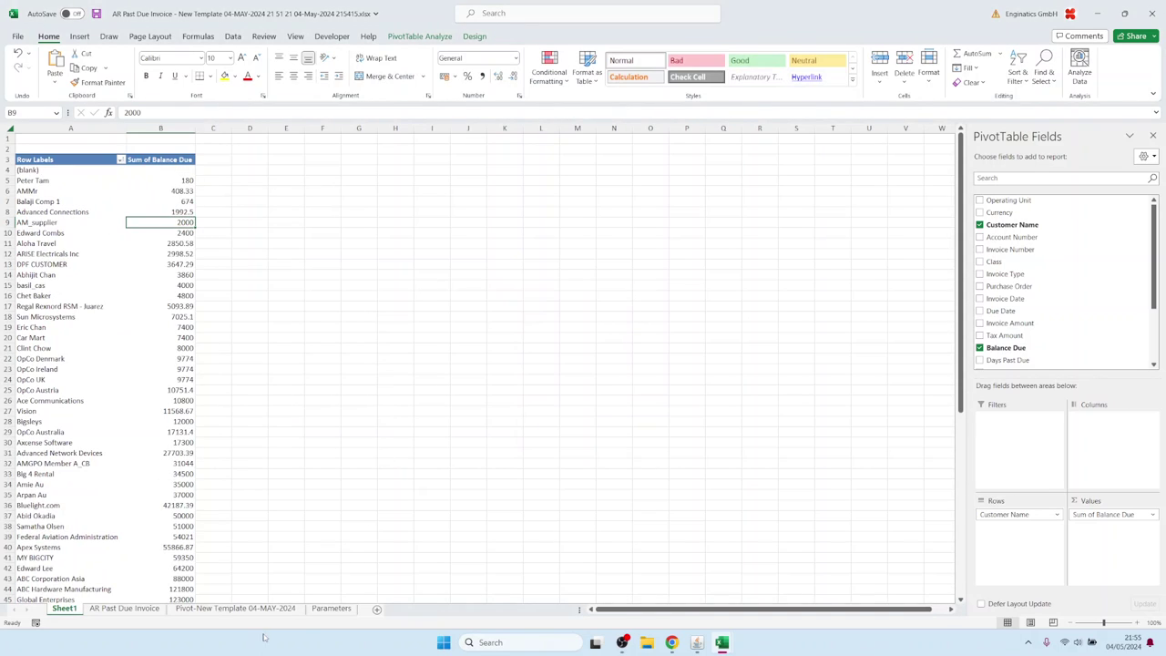
left_click(236, 607)
left_click(609, 223)
key("ctrl+v")
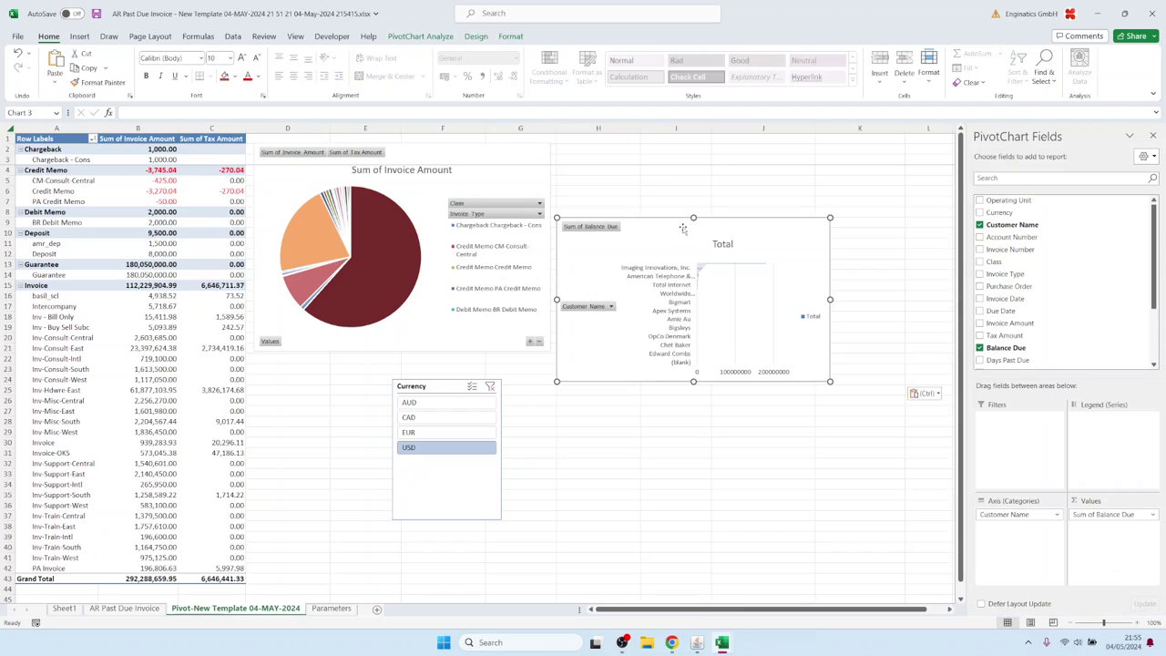
left_click_drag(729, 224, 727, 150)
left_click_drag(829, 307, 906, 586)
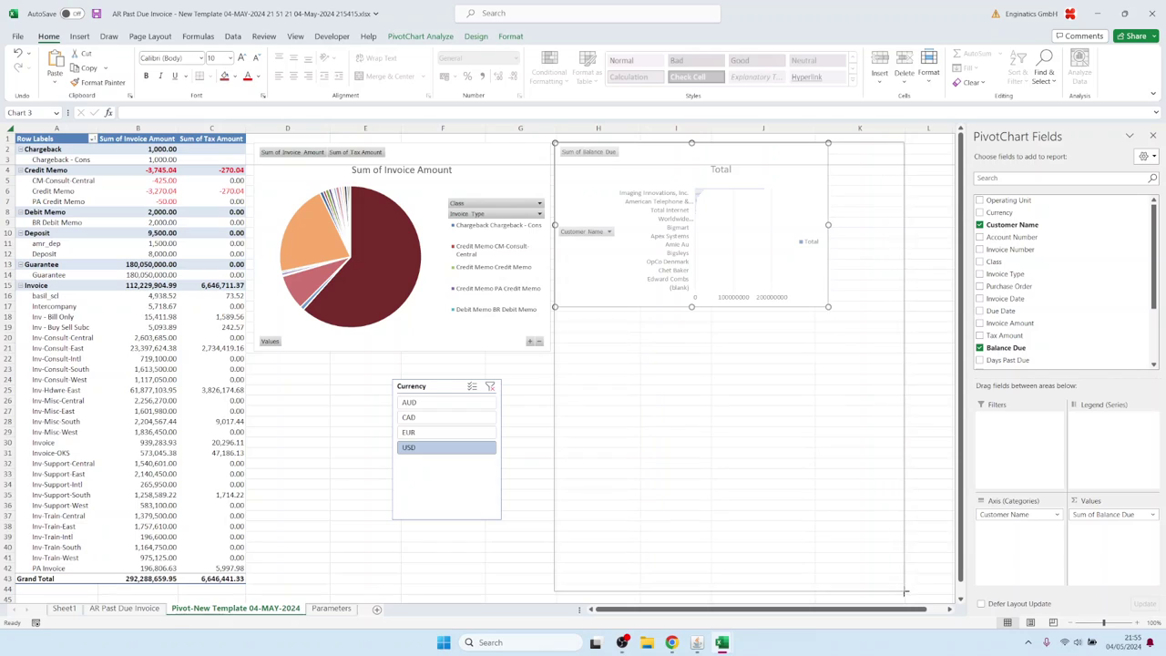
- Apply a dark chart style to the customer bar chart and a light textured style to the pie chart
left_click(475, 36)
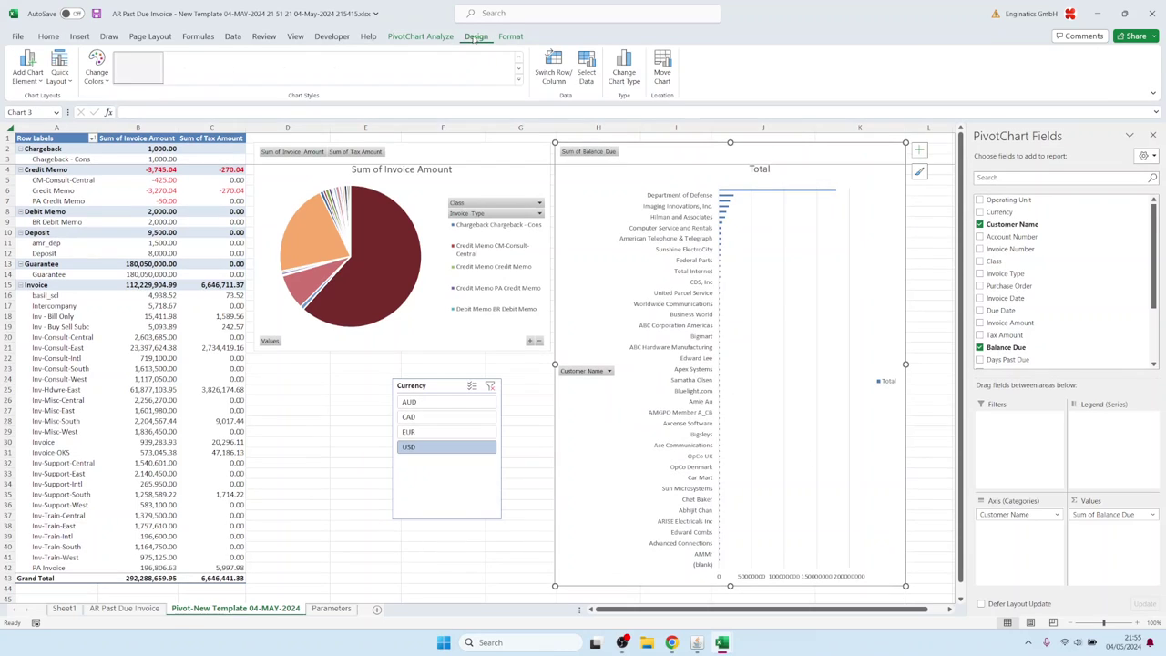
left_click(439, 69)
left_click(401, 345)
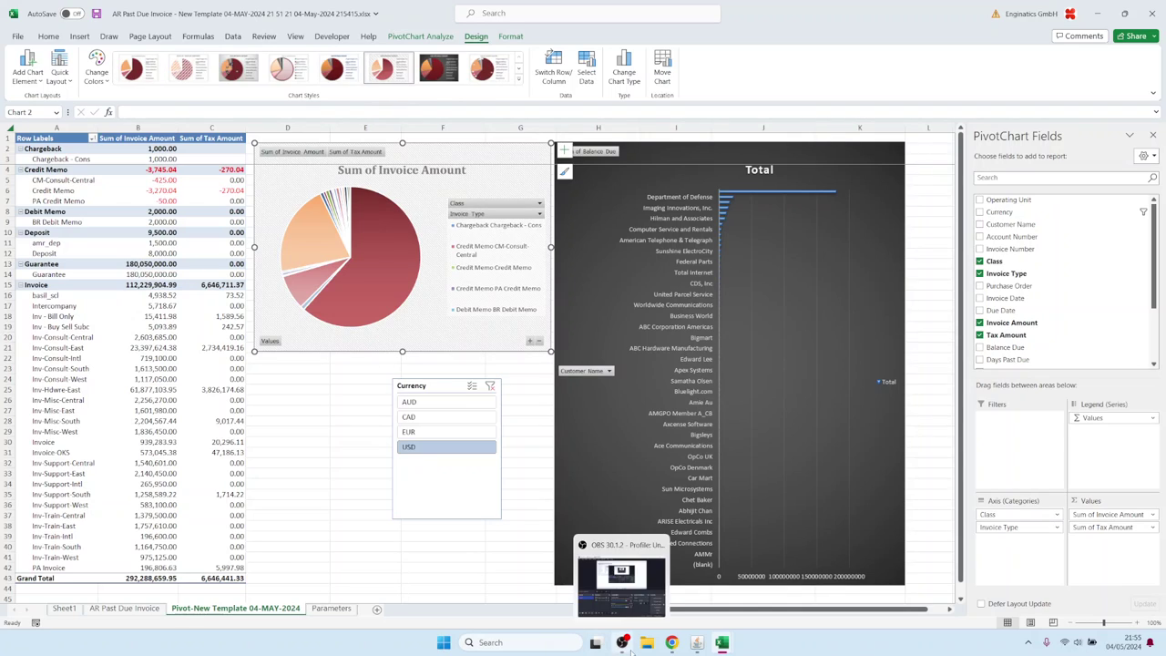
- Switch to Chrome and copy the Enginatics logo image from the Blitz Report home page
left_click(672, 643)
right_click(113, 73)
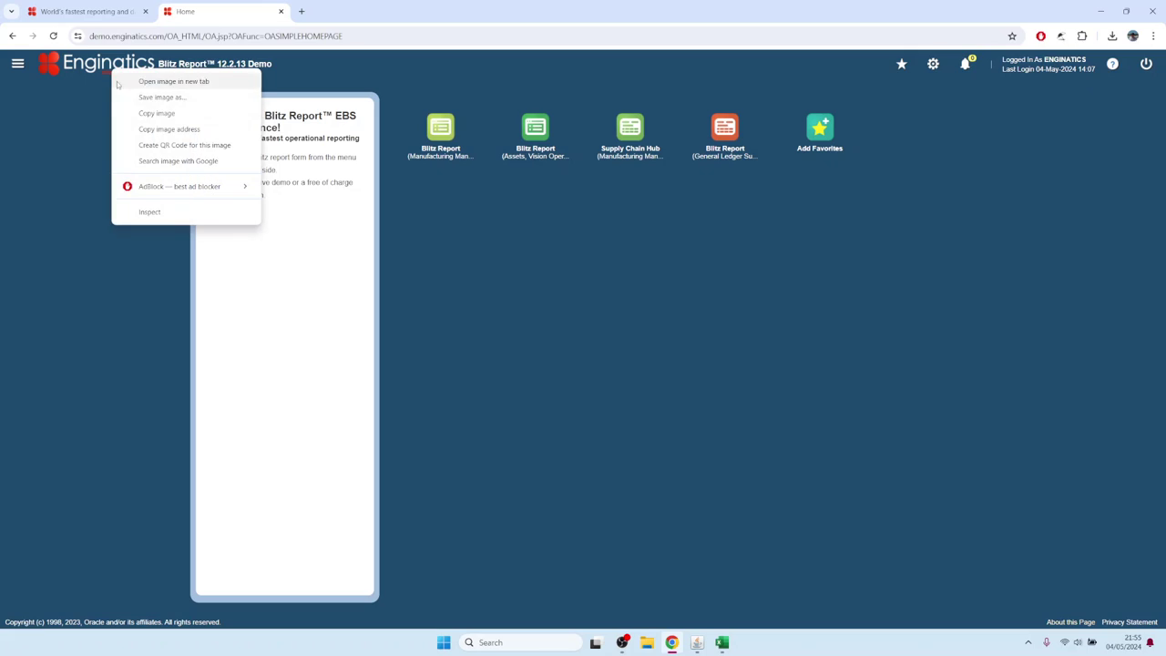
left_click(150, 114)
- Switch back to the Excel pivot workbook, paste the Enginatics logo and place it over the upper-left corner of the dark bar chart
mouse_move(722, 643)
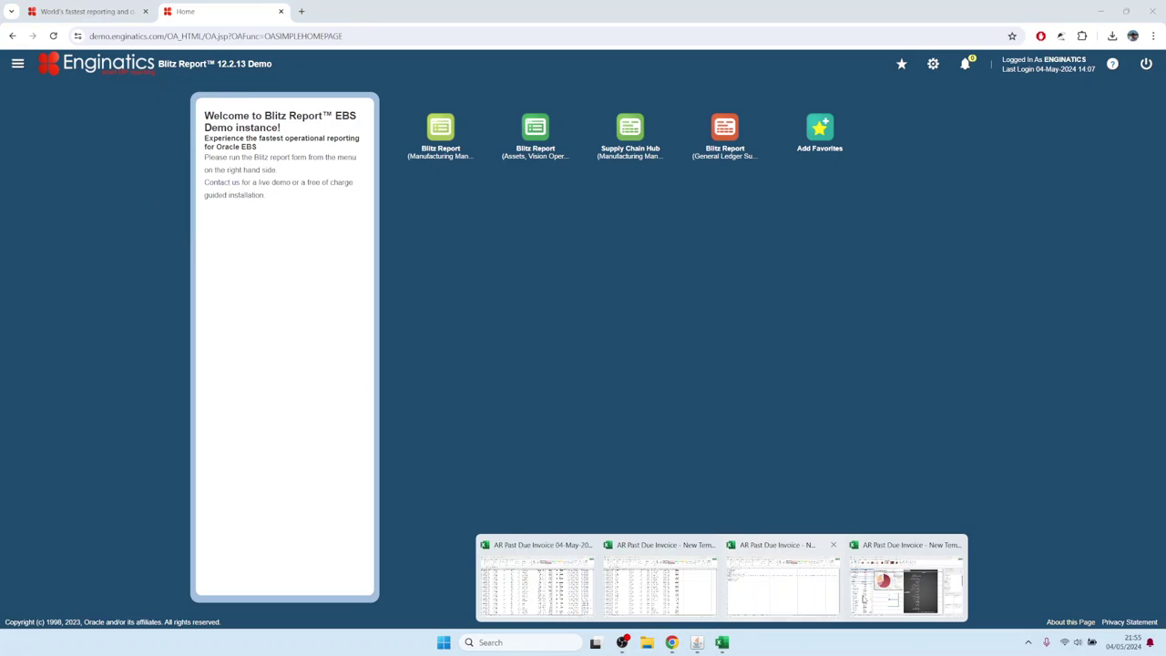
left_click(829, 564)
left_click(328, 420)
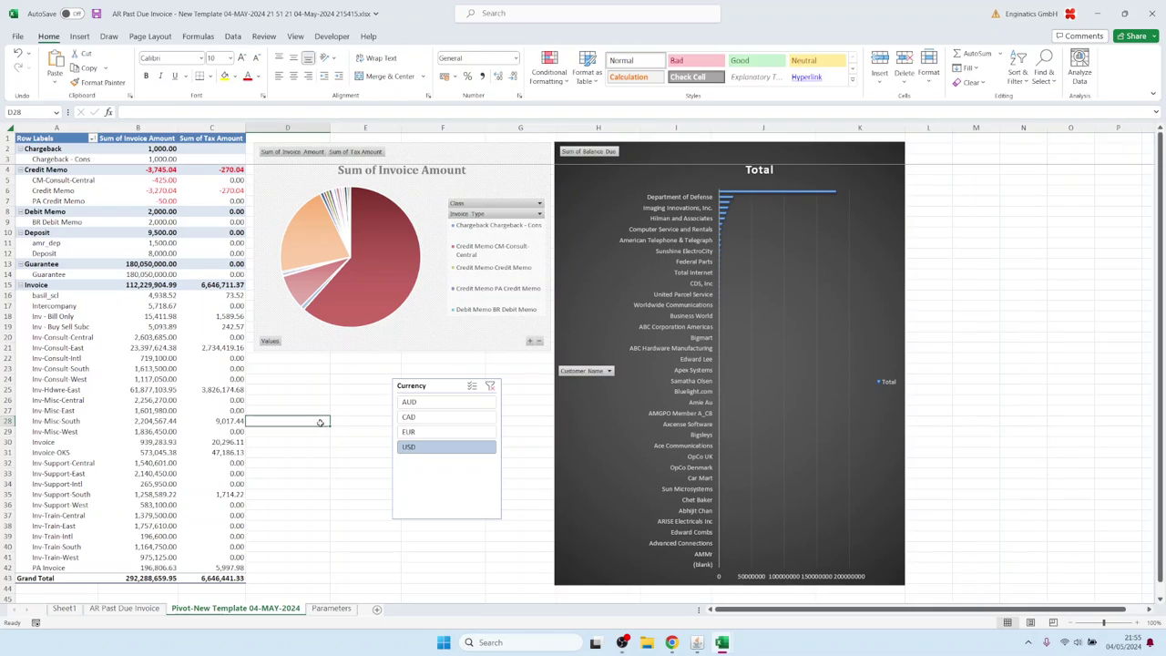
key("ctrl+v")
left_click_drag(297, 435, 617, 173)
- Apply the Green-Yellow-Red color scale to the Invoice Amount column on the AR Past Due Invoice sheet
left_click(124, 608)
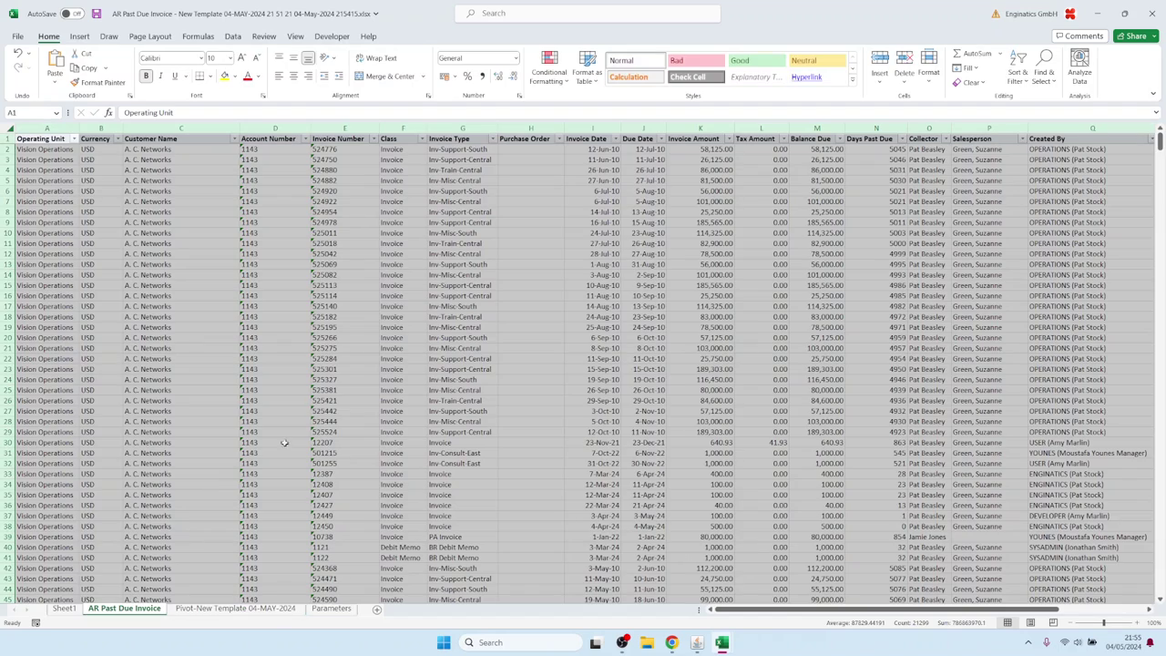
left_click(700, 128)
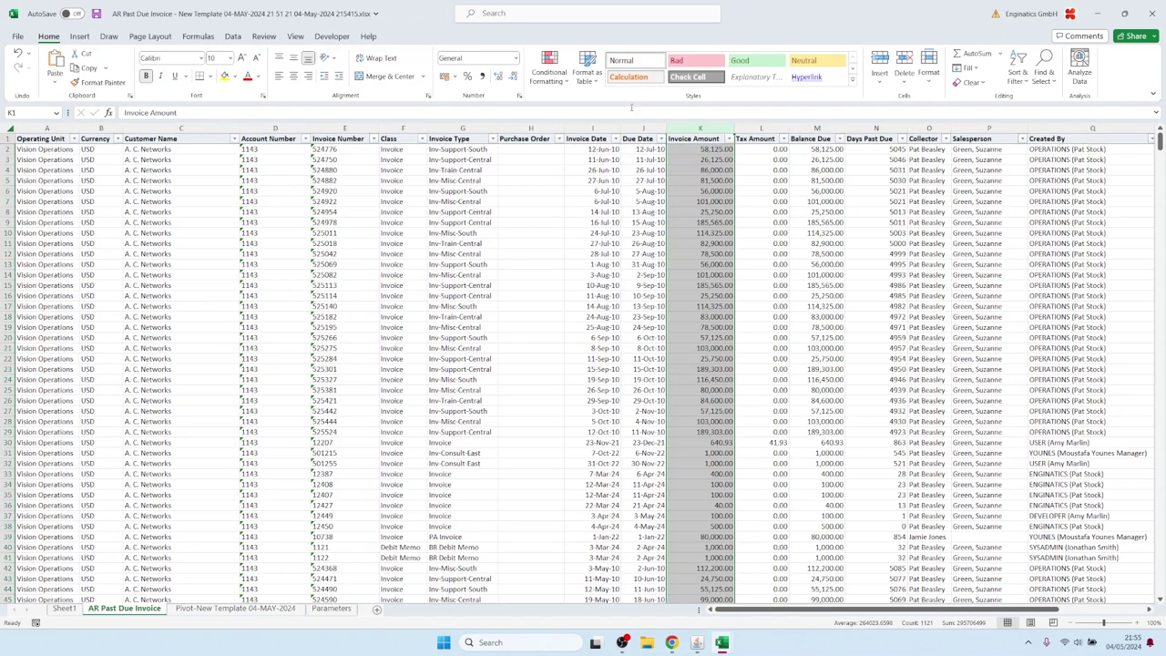
left_click(549, 71)
mouse_move(578, 188)
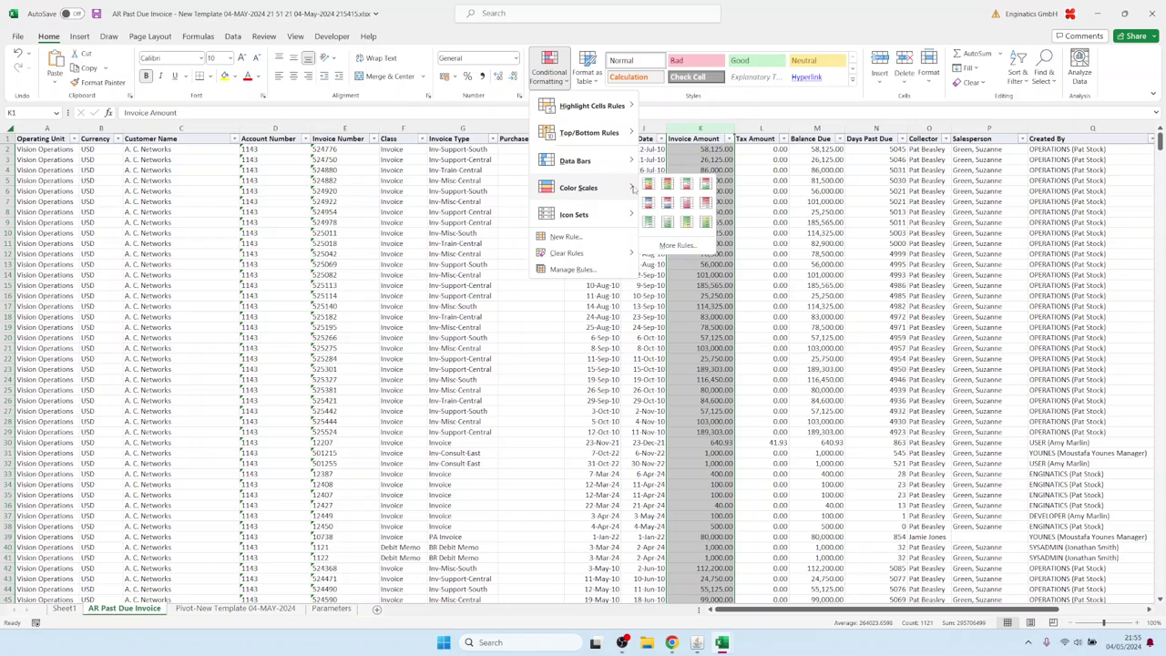
left_click(649, 189)
- Apply the Red-Yellow-Green color scale to the Balance Due column
left_click(797, 129)
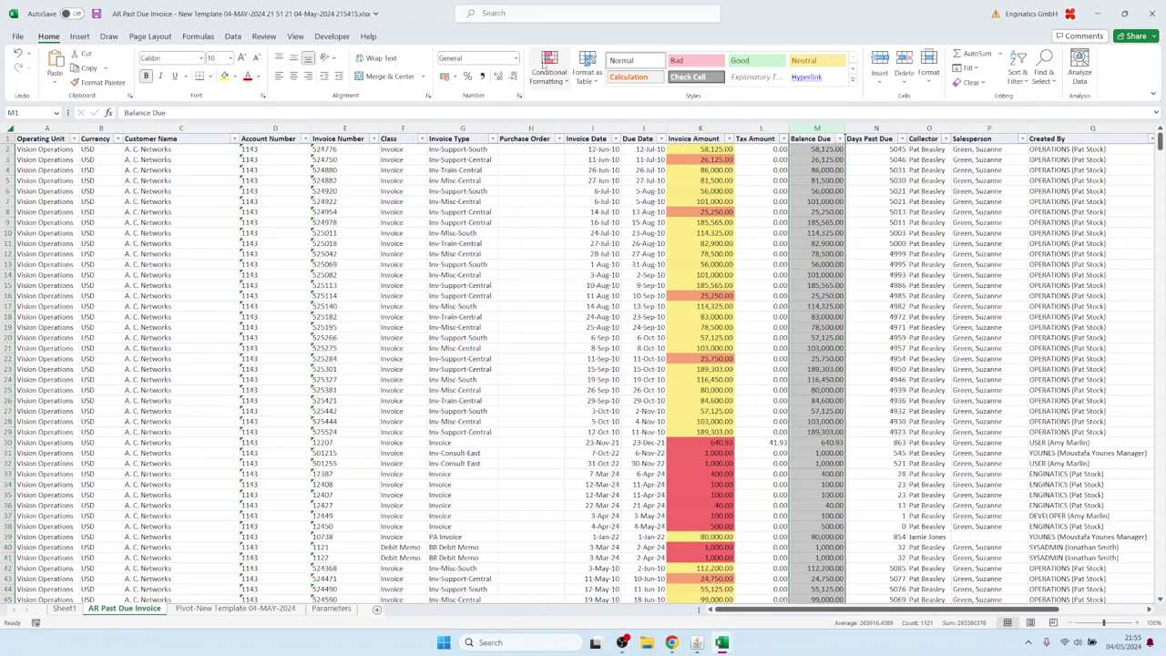
left_click(549, 72)
mouse_move(622, 188)
left_click(666, 183)
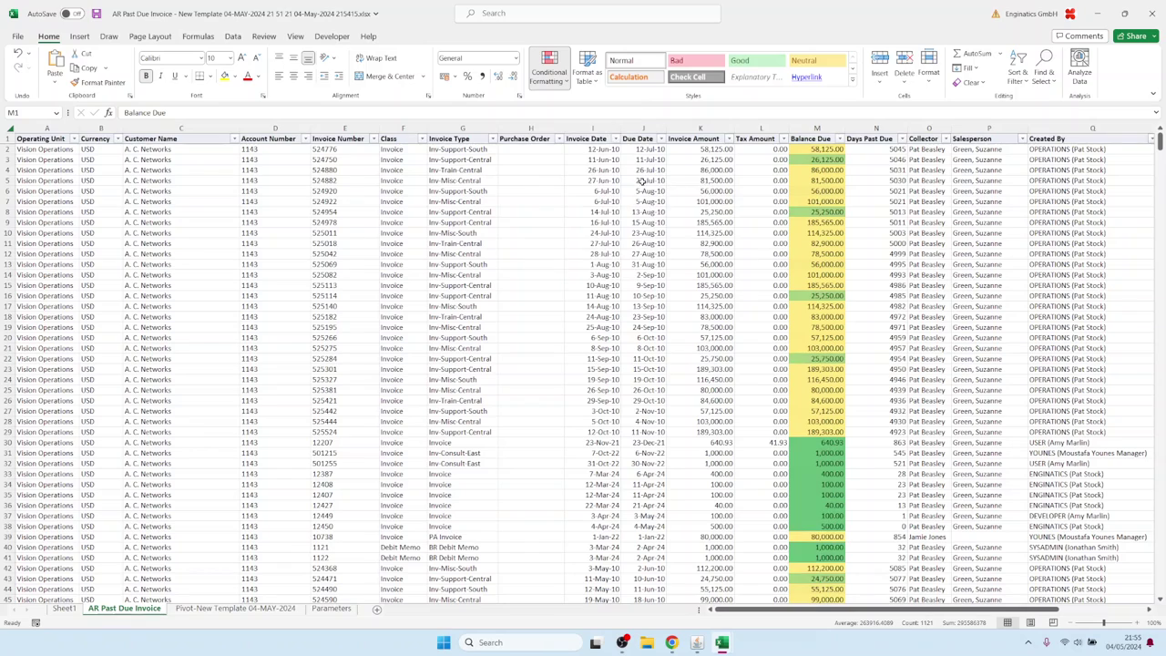
left_click(274, 201)
- Change the font of the Invoice Number column to Algerian
left_click(345, 128)
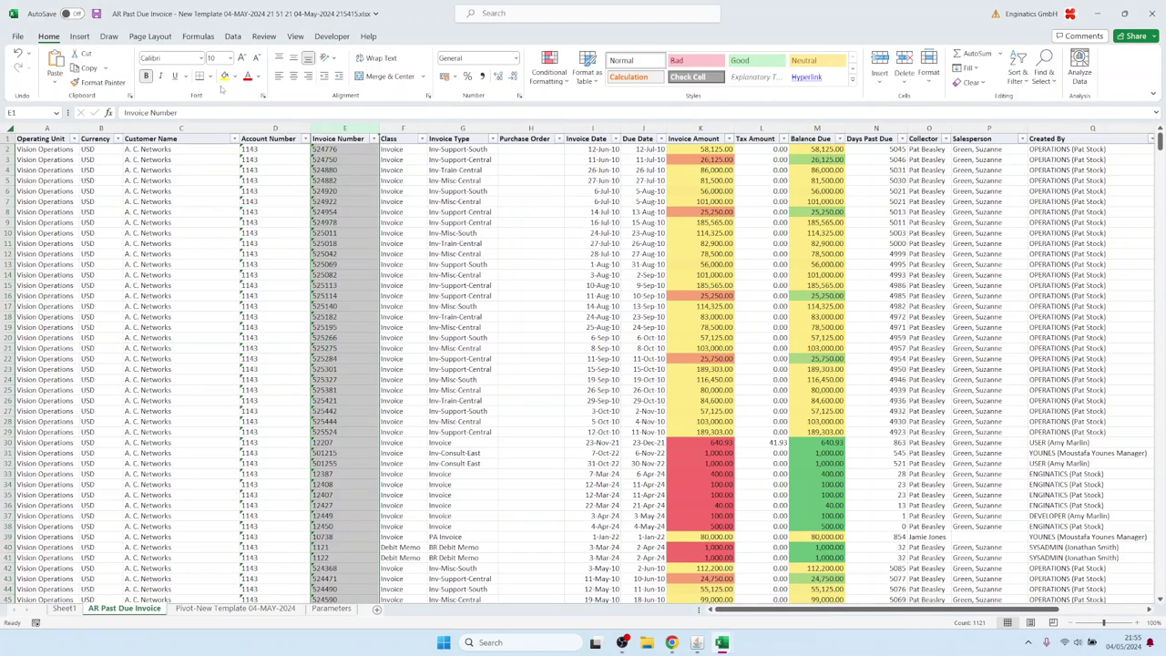
left_click(201, 58)
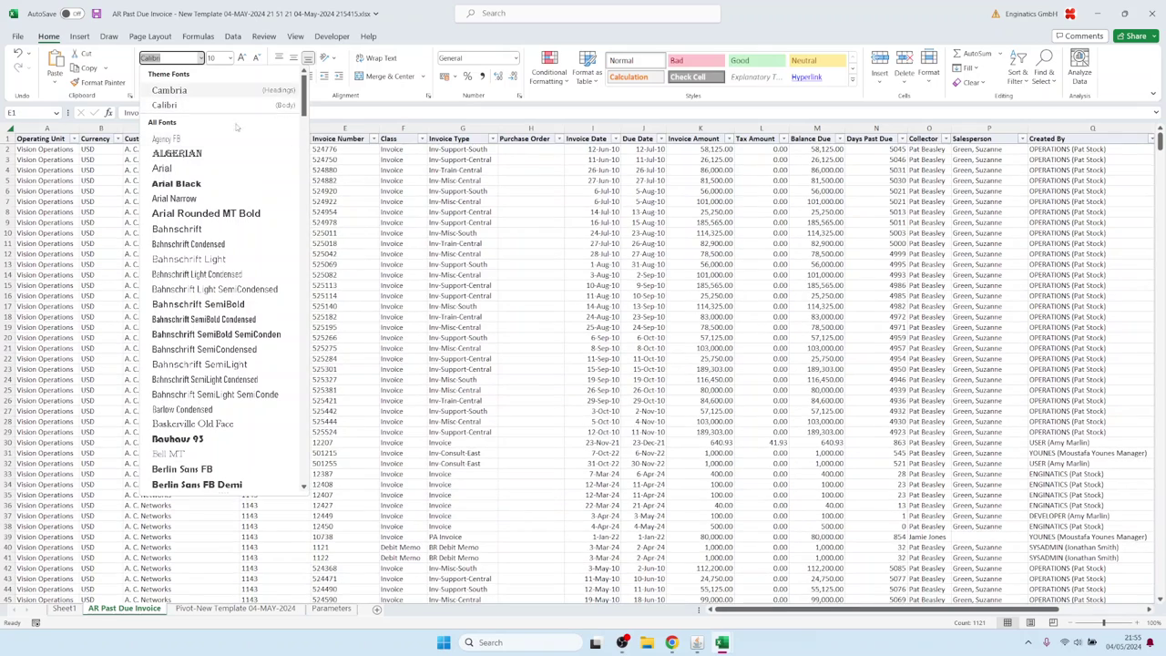
left_click(177, 153)
key("ctrl+Home")
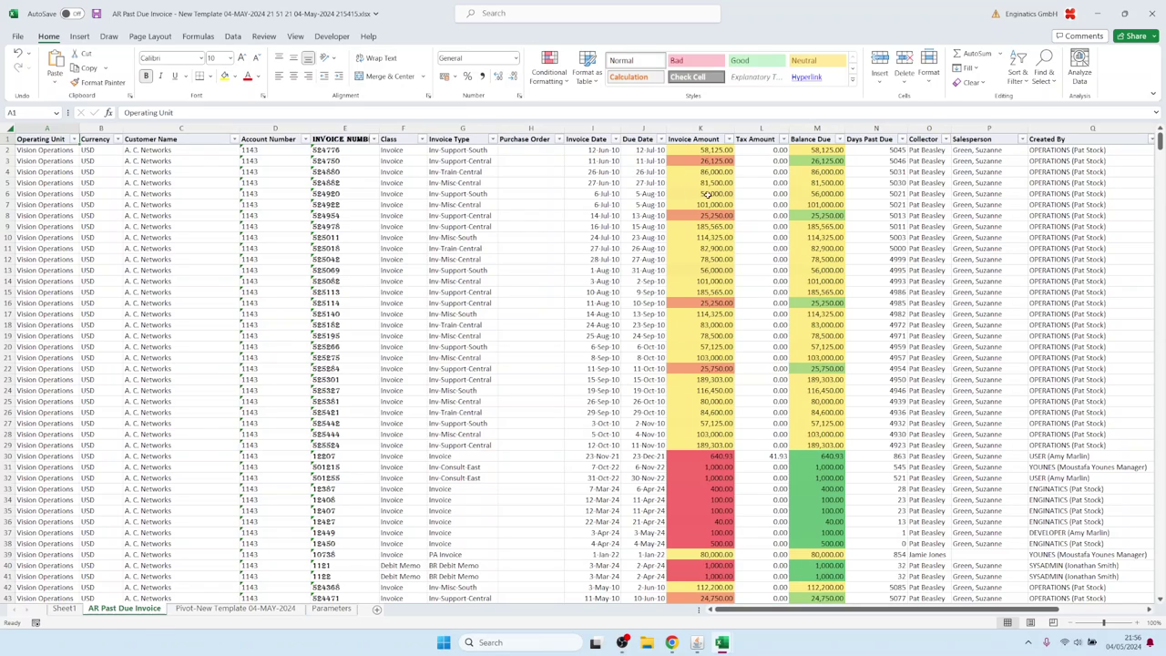
- Select cell A1 on the AR Past Due Invoice and Pivot-New Template 04-MAY-2024 sheets and save the workbook
left_click_drag(710, 157, 702, 335)
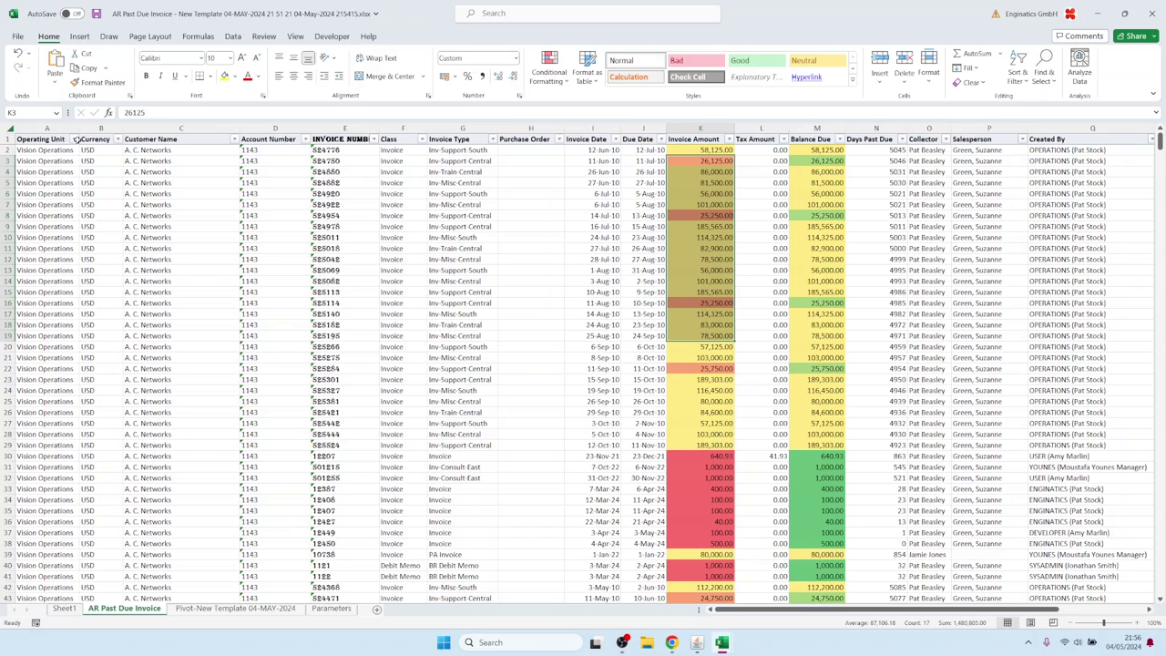
left_click(30, 142)
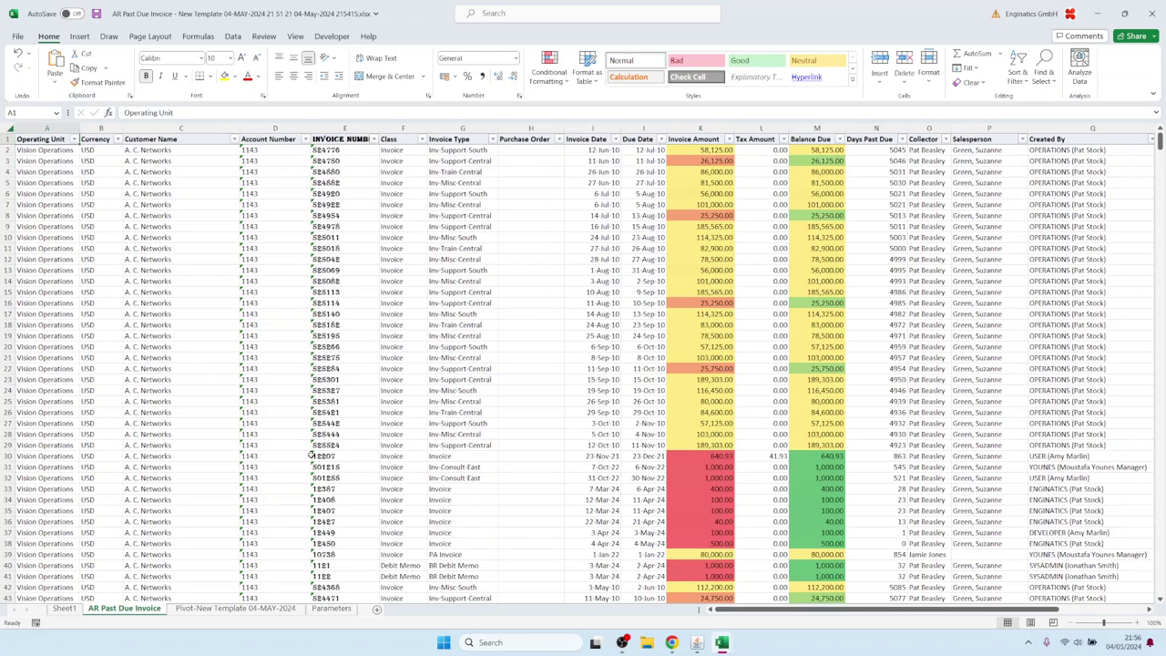
left_click(235, 608)
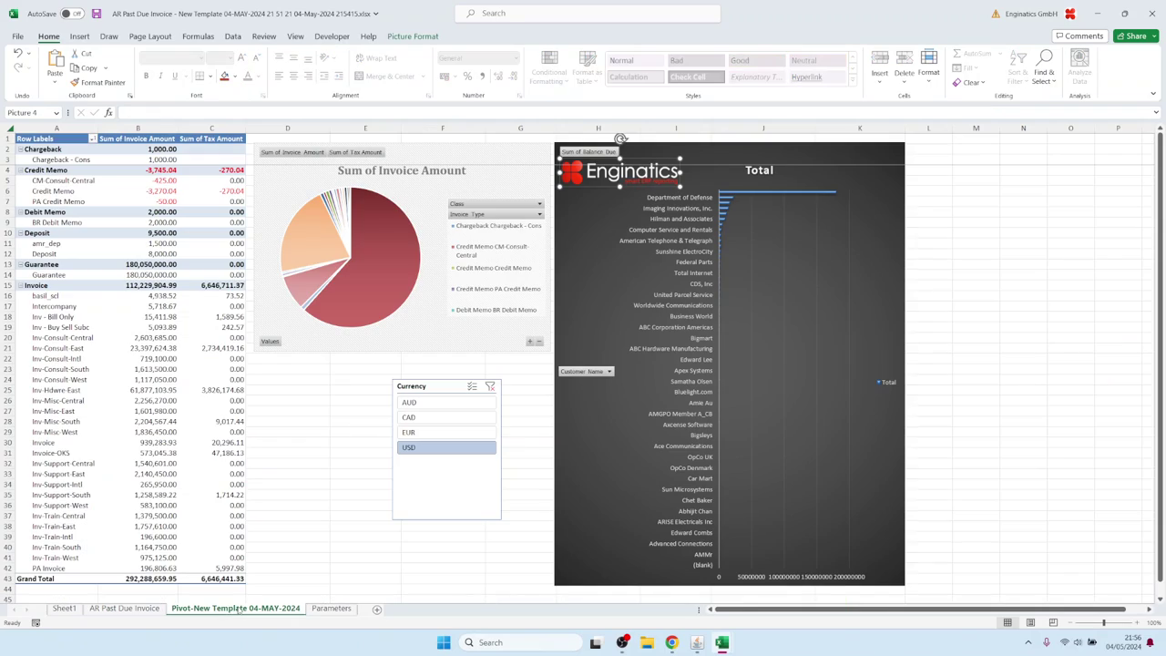
left_click(38, 139)
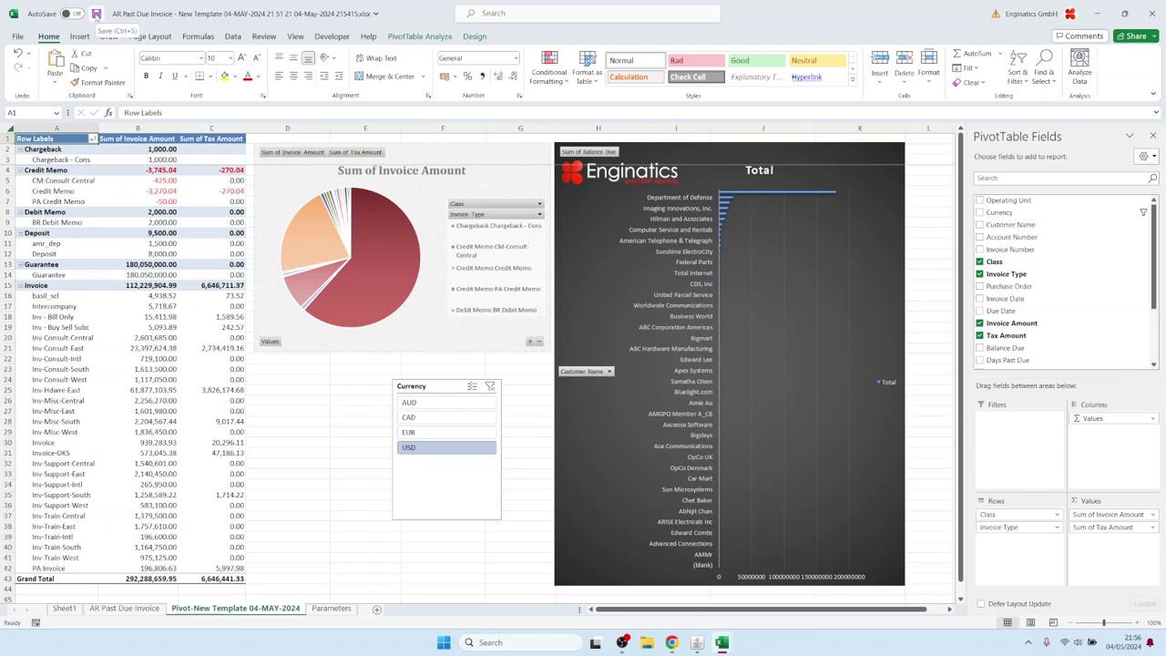
left_click(95, 14)
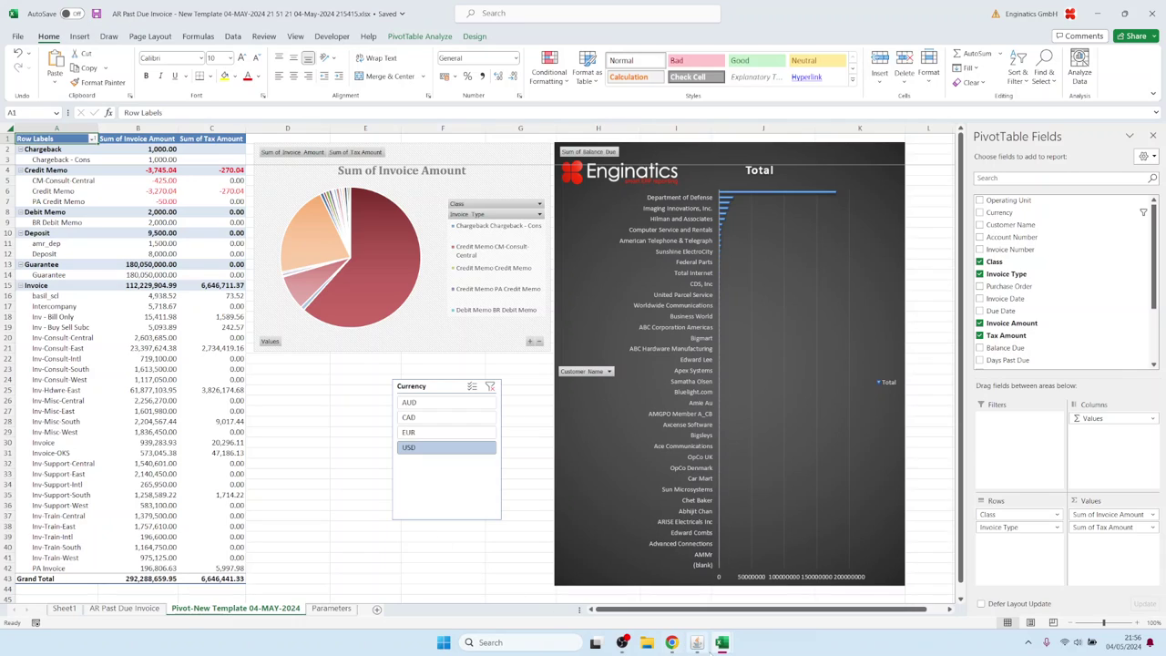
- Switch to Oracle Applications and start an Excel upload for the AR Past Due Invoice template
left_click(702, 649)
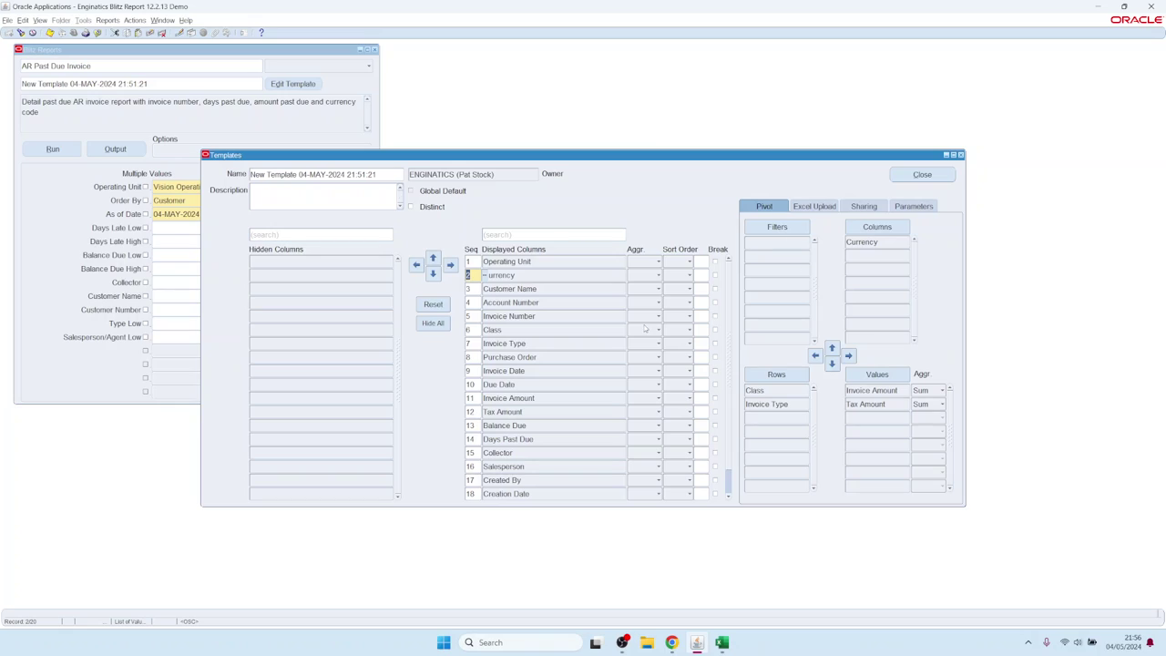
left_click(814, 205)
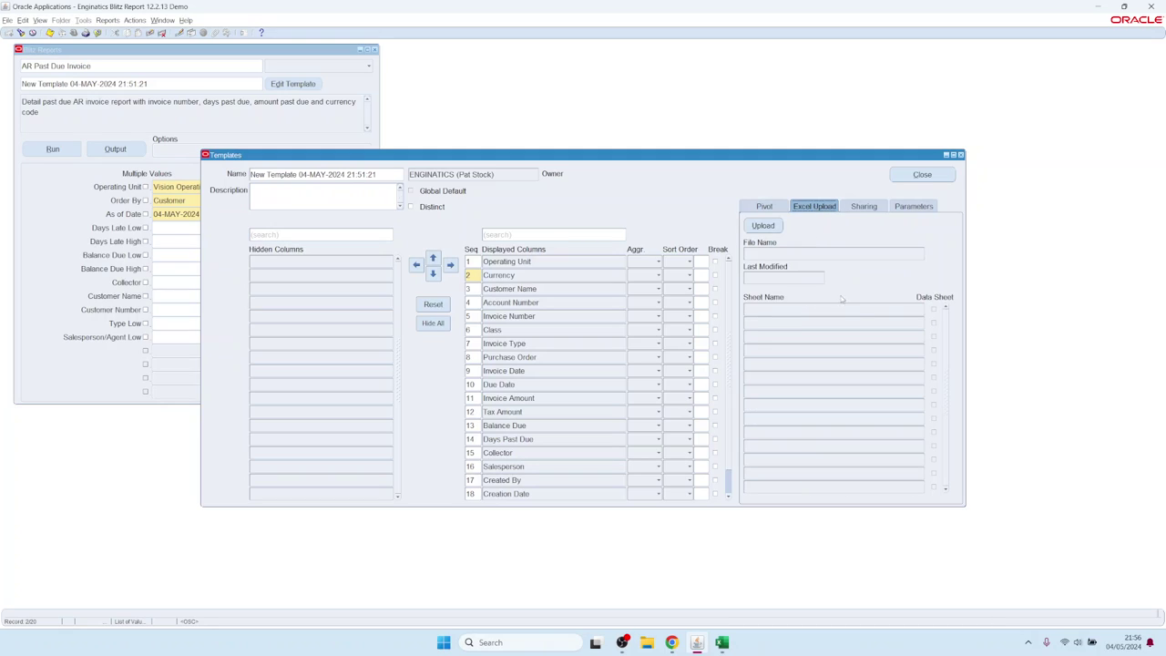
left_click(764, 226)
left_click(103, 123)
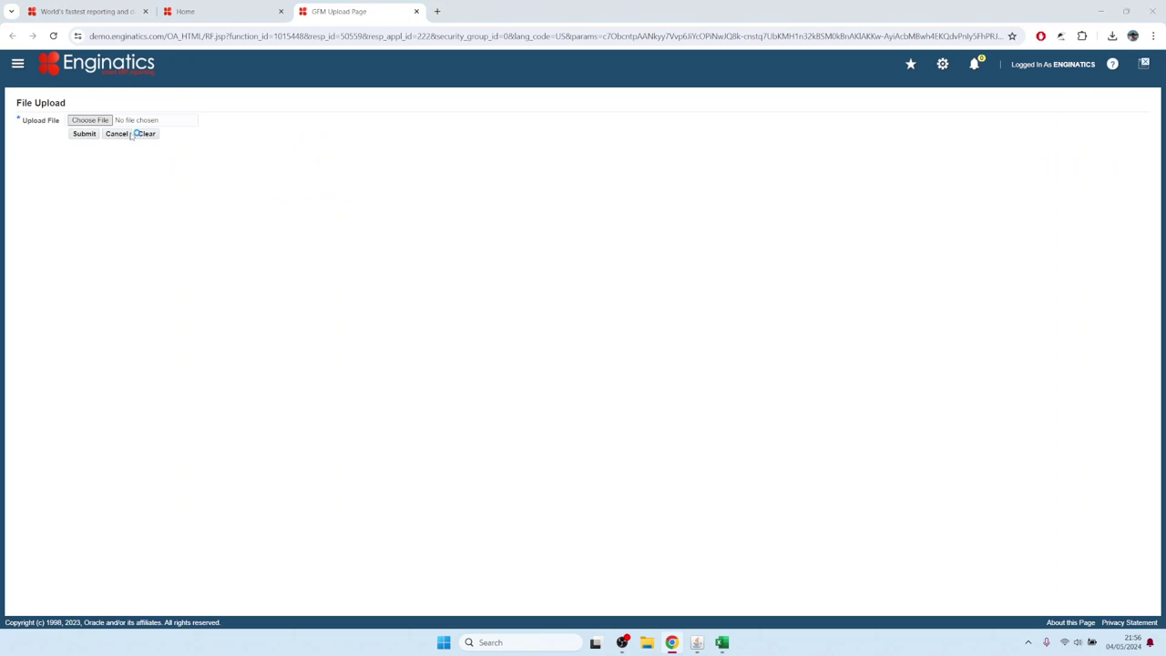
left_click(244, 91)
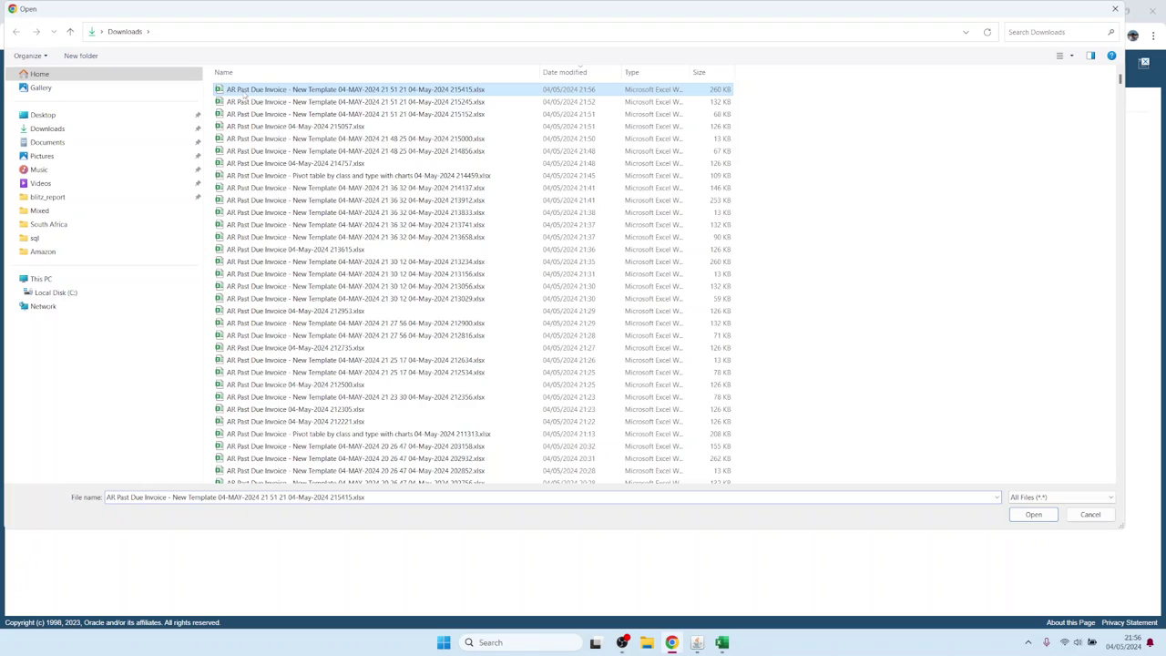
left_click(1033, 514)
left_click(84, 133)
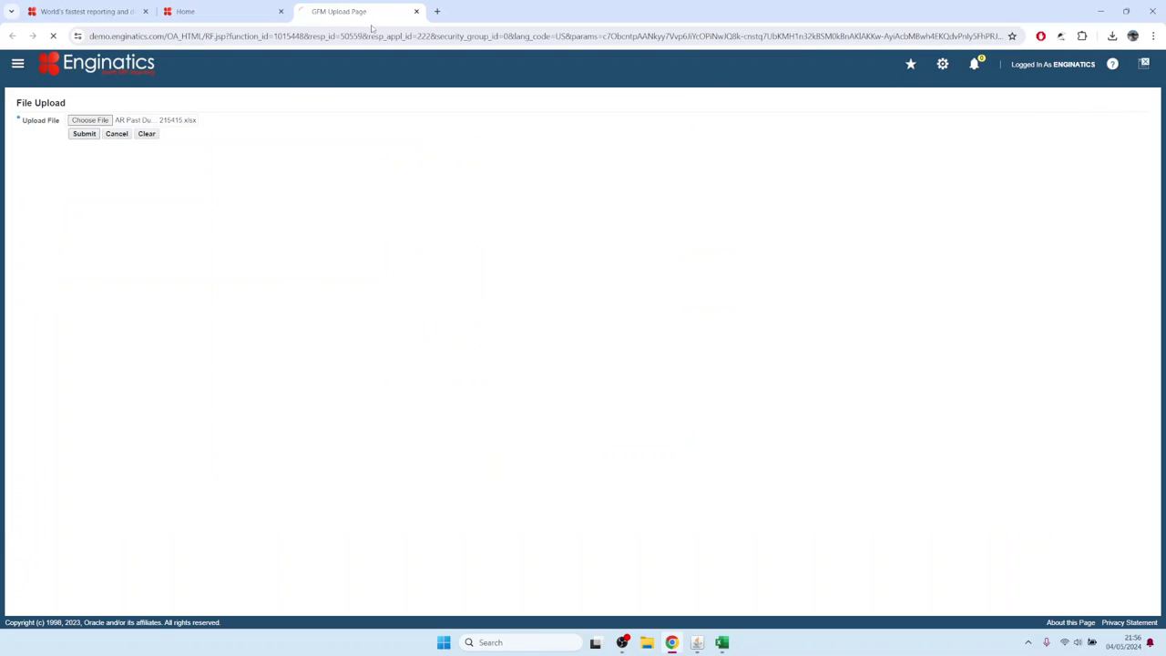
left_click(416, 11)
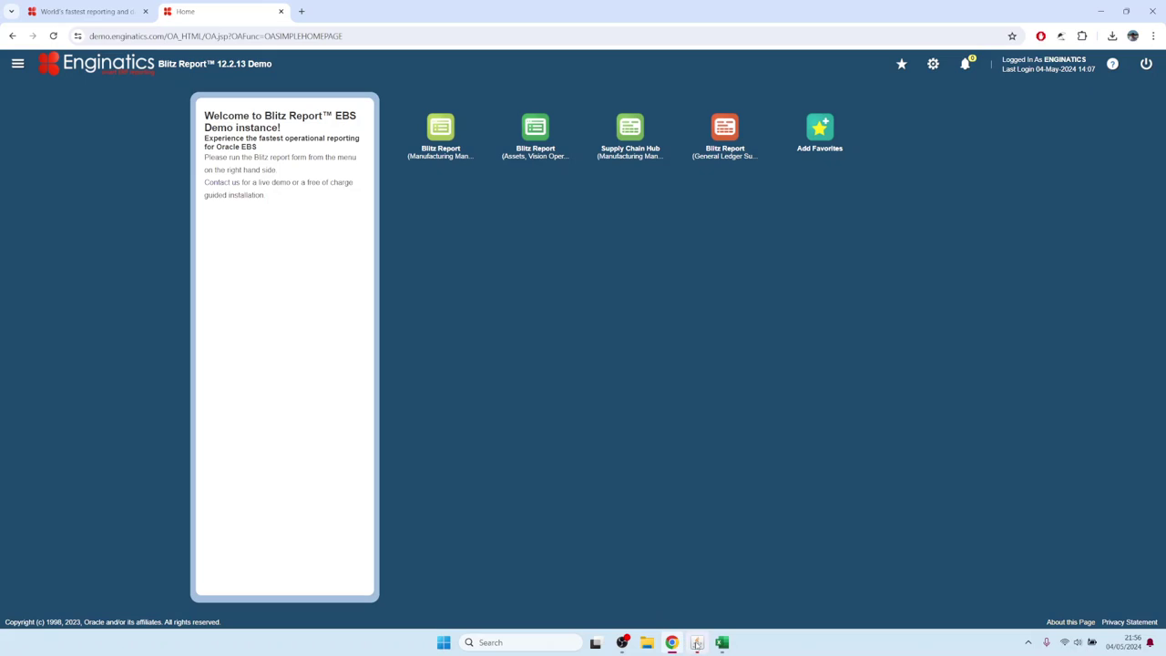
- Return to Oracle Applications, set an earlier As of Date for the AR Past Due Invoice report and run it with the uploaded template
left_click(697, 644)
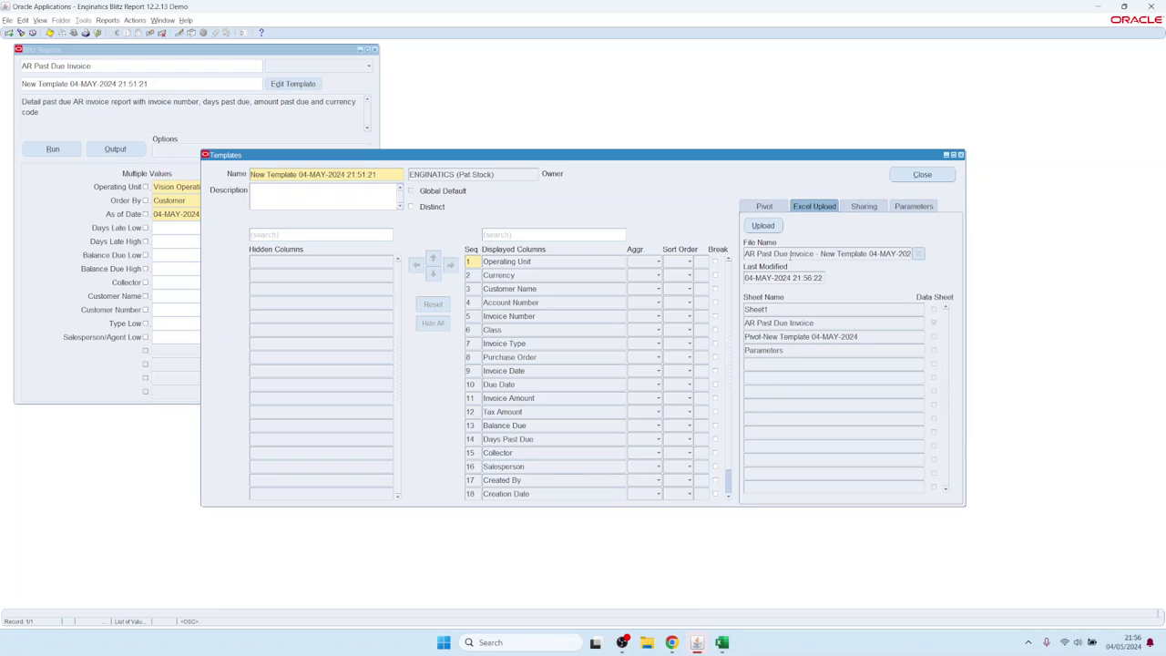
left_click_drag(765, 254, 829, 257)
left_click(141, 107)
left_click(197, 215)
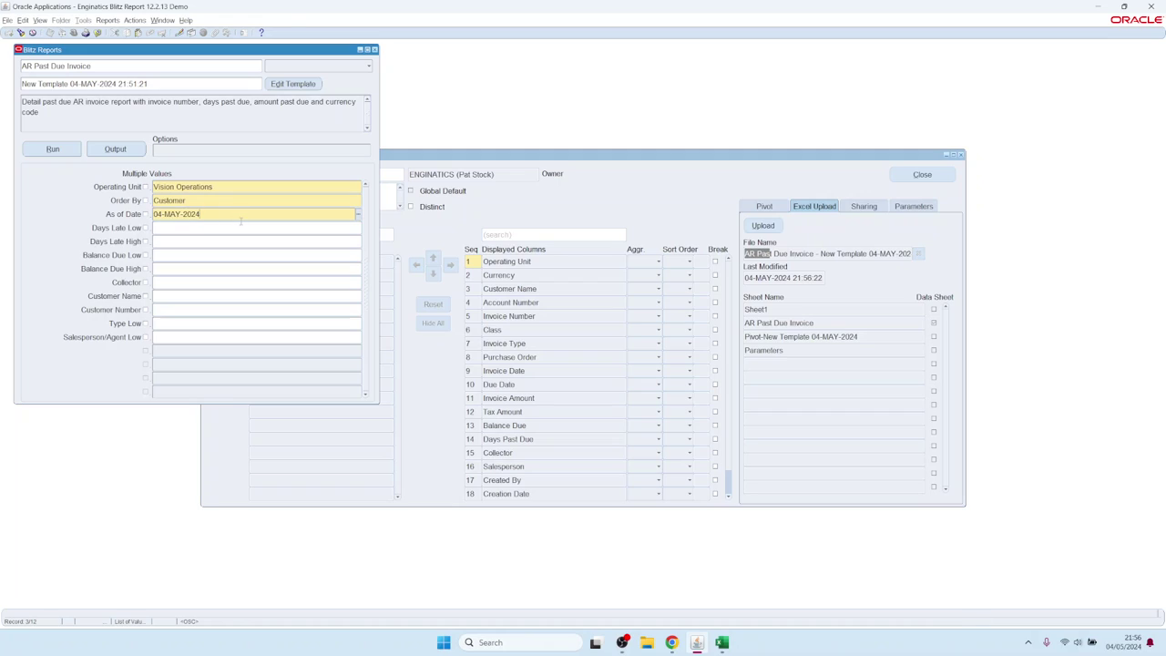
key("BackSpace")
left_click(53, 149)
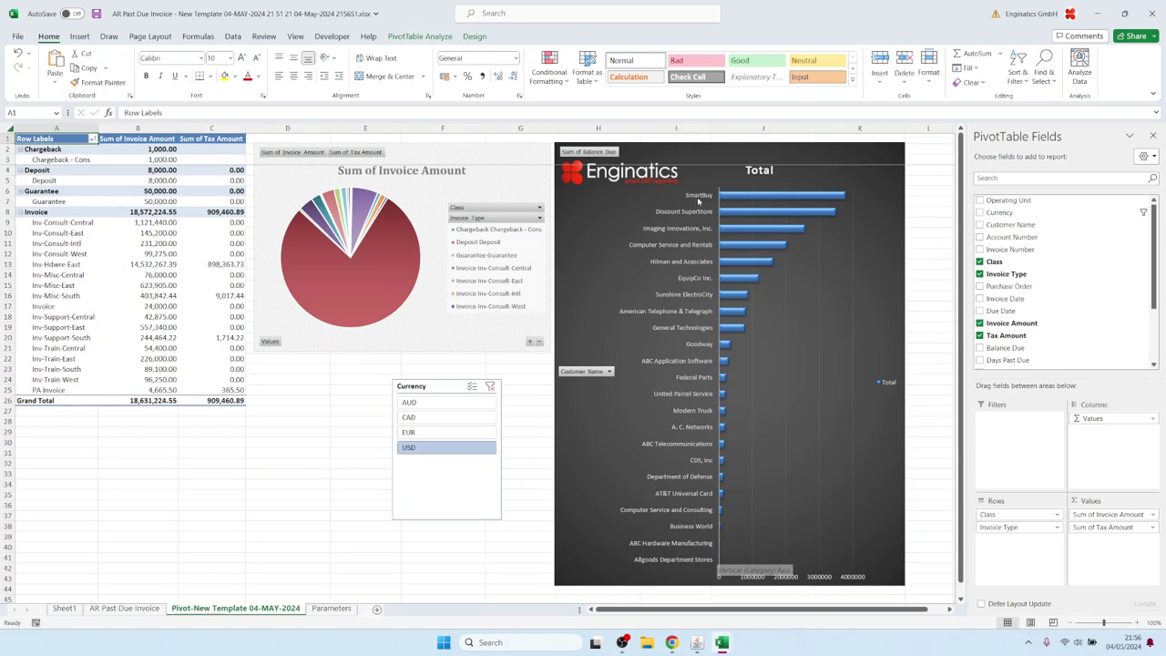
- Review the dates, fonts and color scales on the new output's AR Past Due Invoice sheet and return to its pivot sheet
left_click(153, 610)
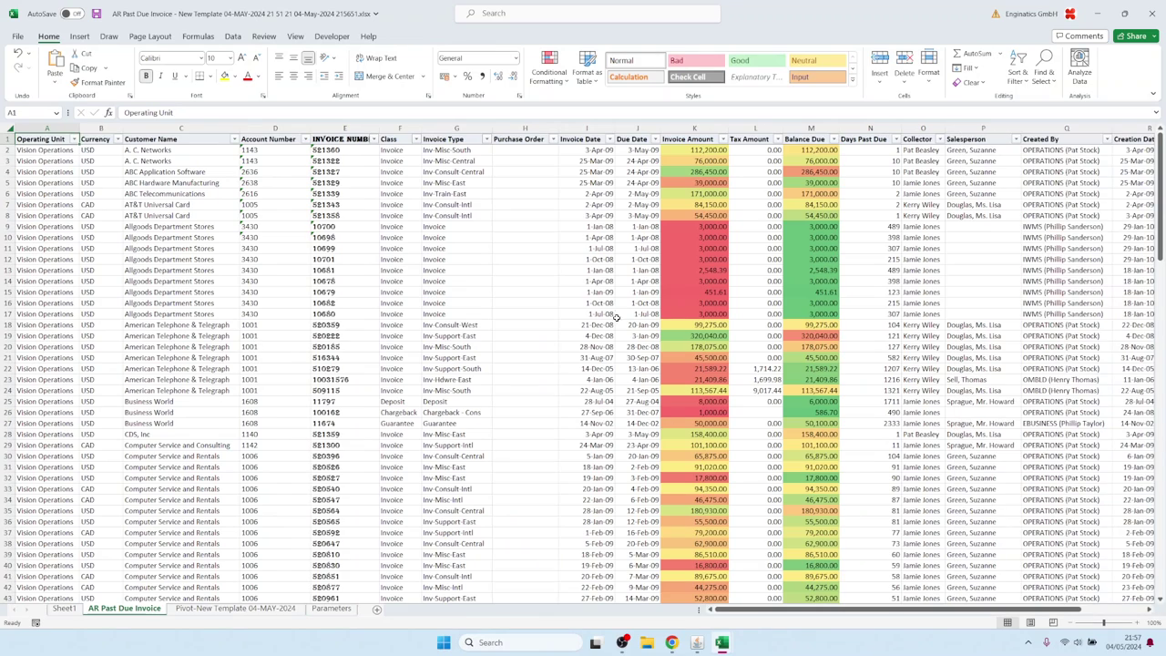
left_click_drag(631, 172, 665, 476)
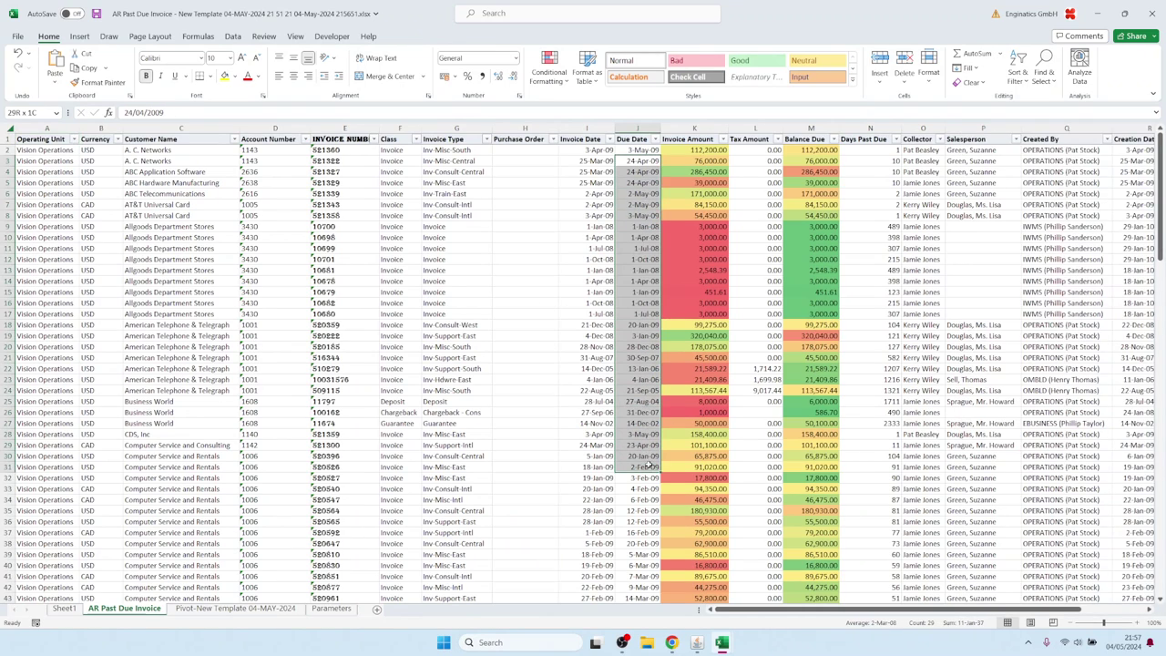
left_click_drag(597, 228, 601, 219)
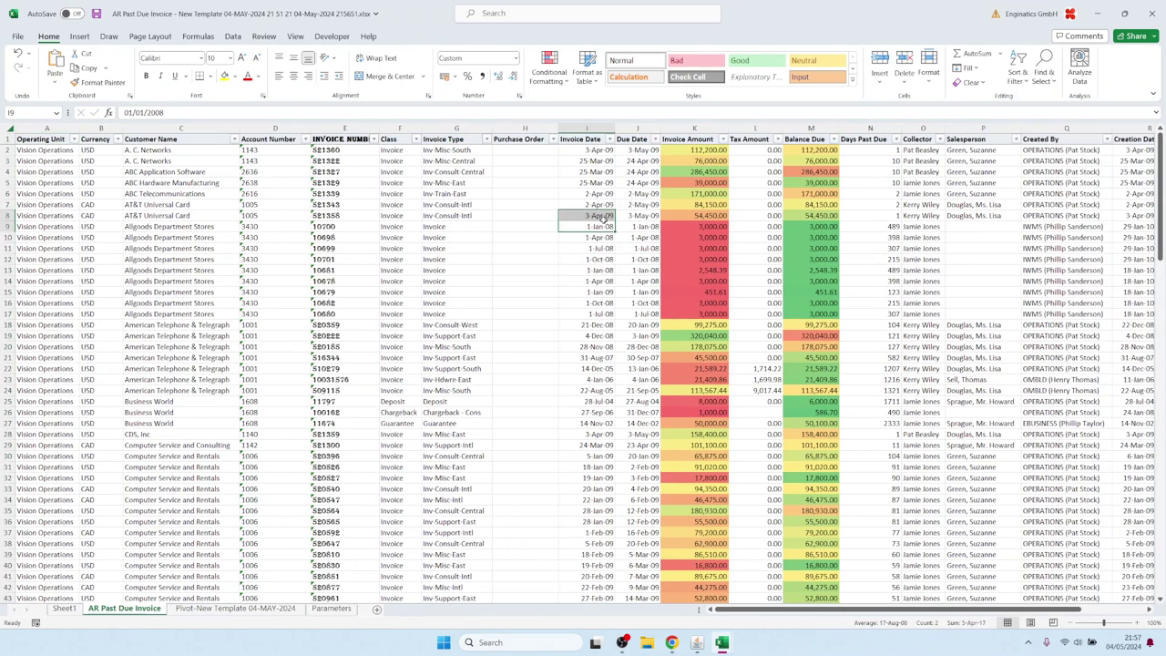
left_click(48, 141)
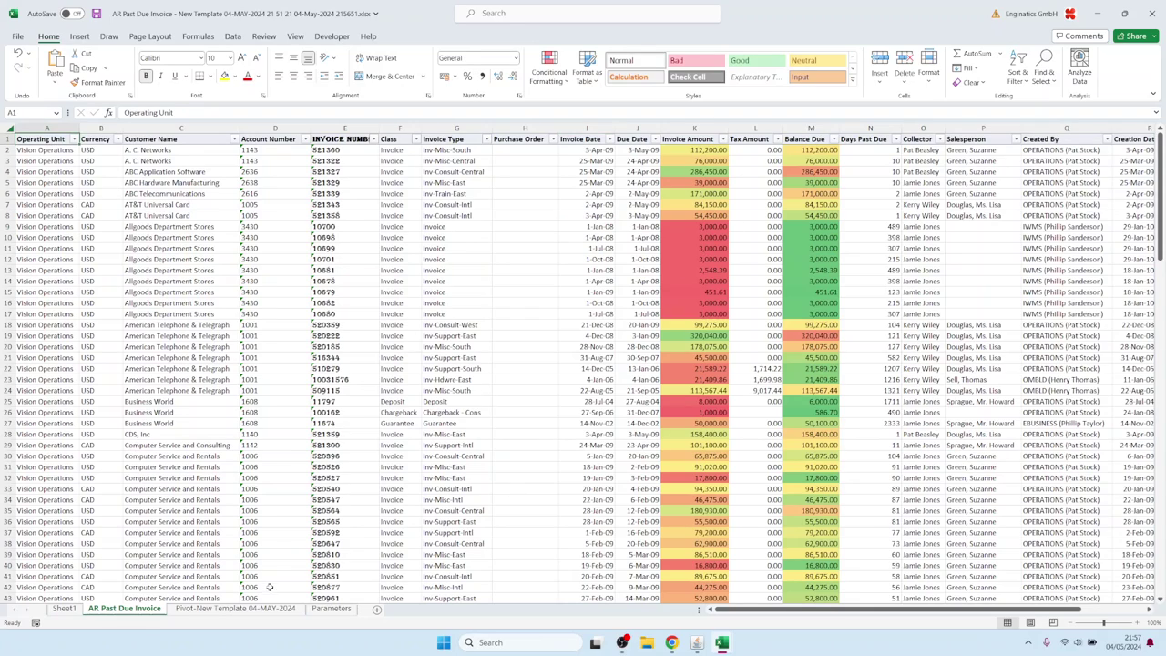
left_click(235, 608)
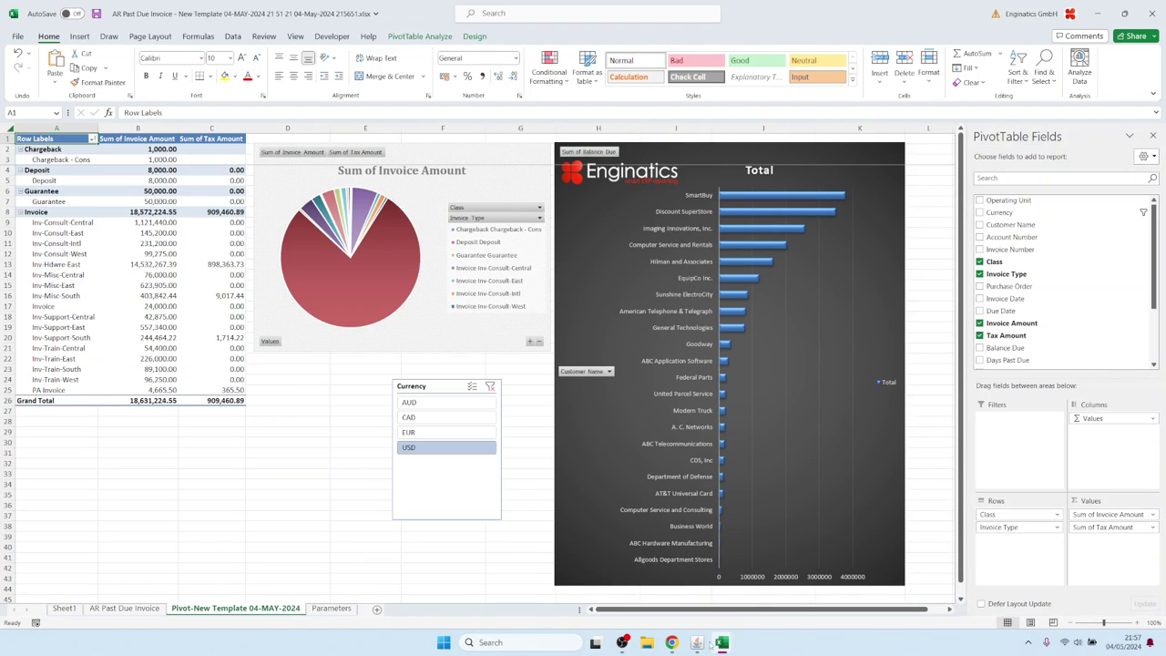
- Switch to Oracle Applications and review the template's displayed columns, pivot layout and Excel upload details
mouse_move(697, 642)
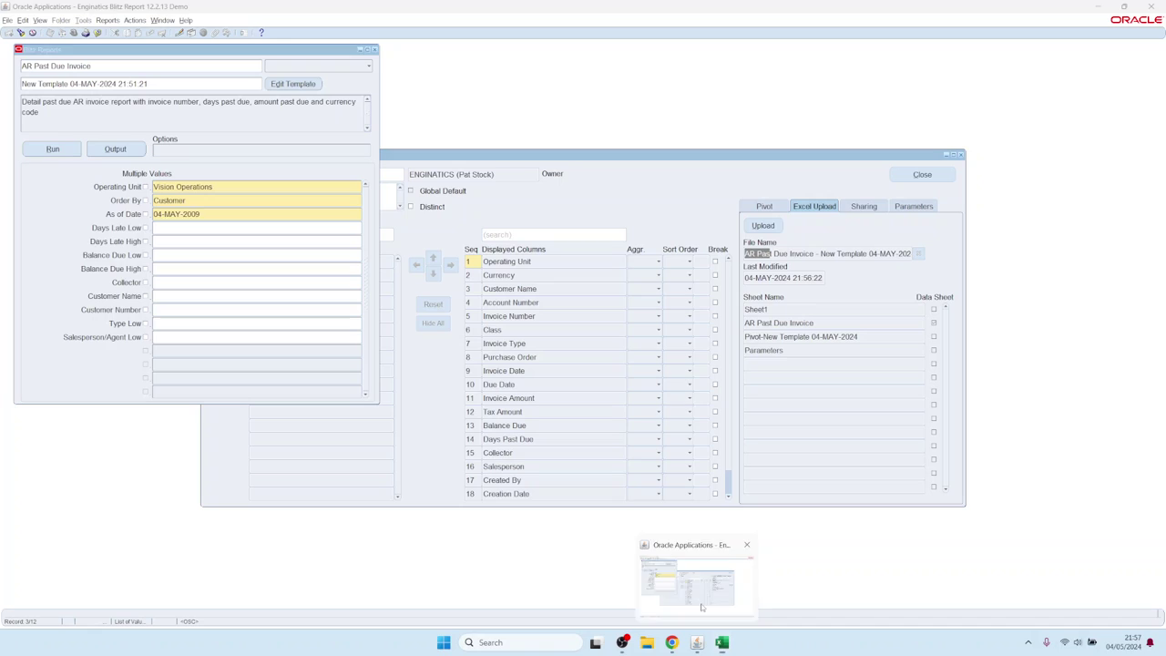
left_click(702, 607)
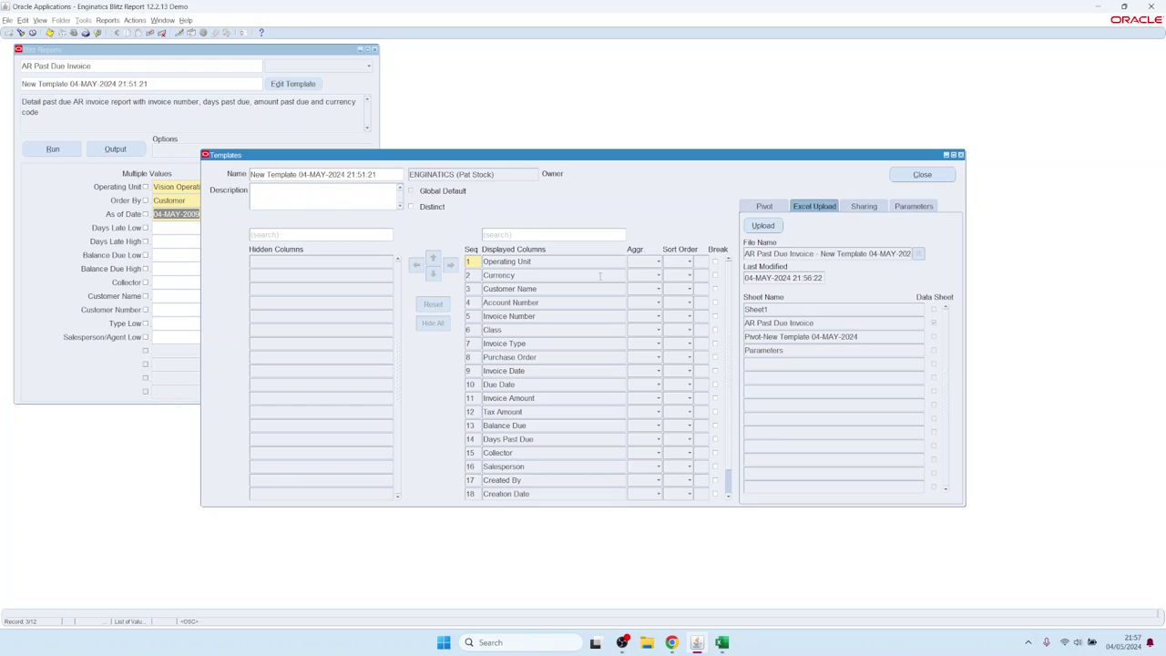
left_click(795, 258)
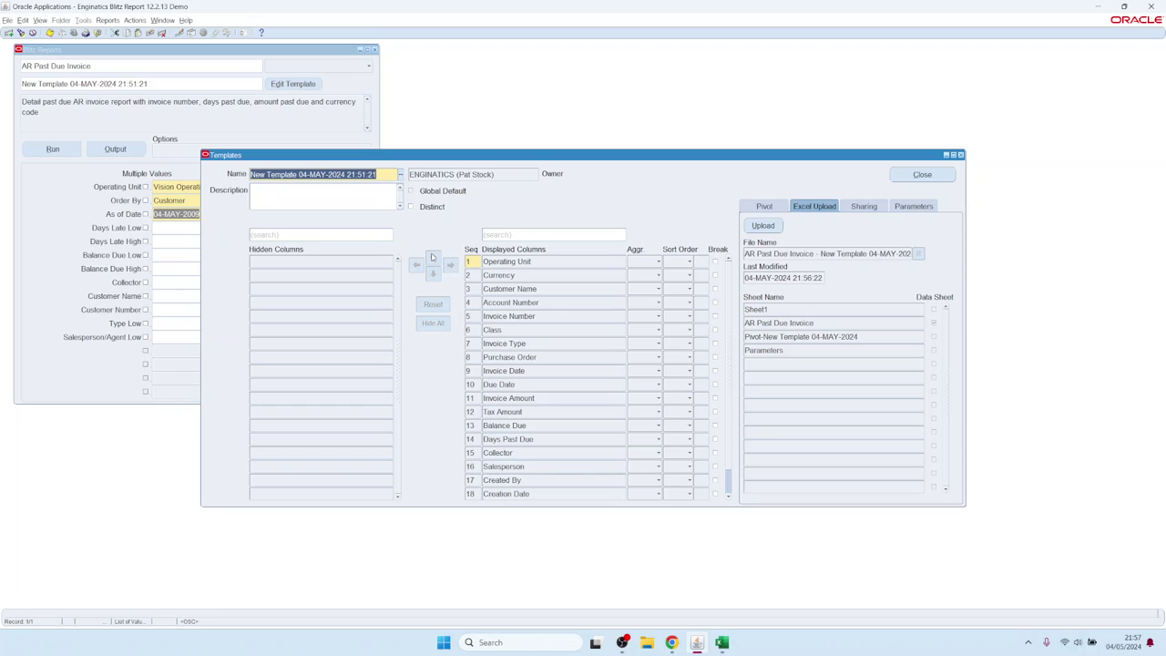
left_click(547, 399)
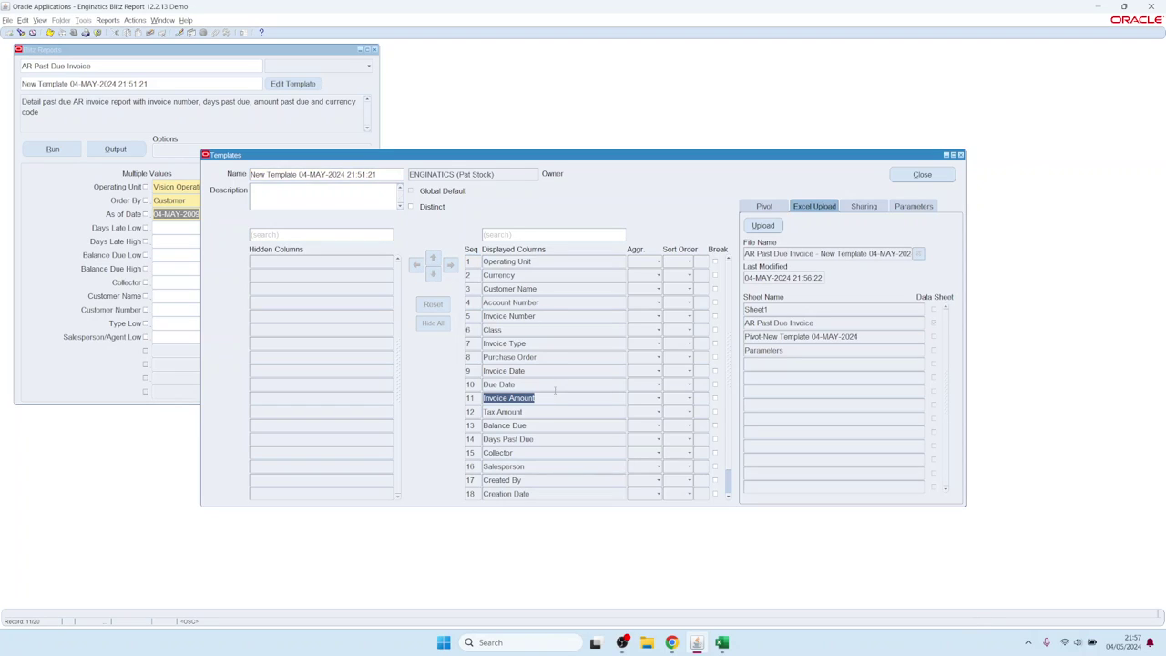
left_click(774, 207)
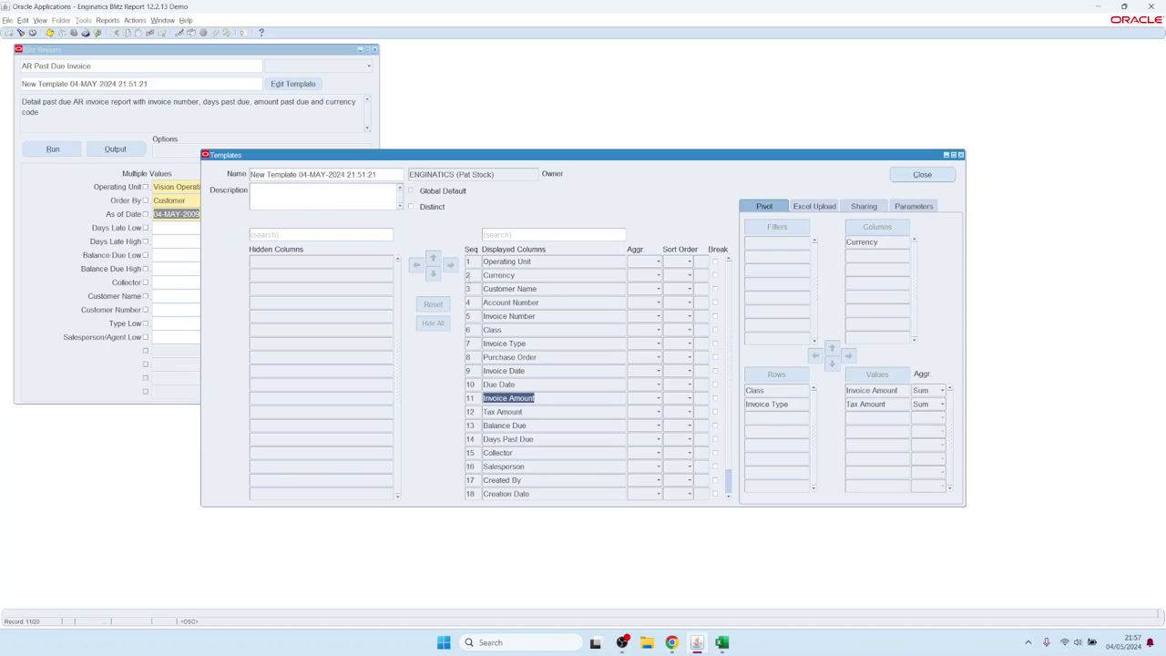
left_click(808, 206)
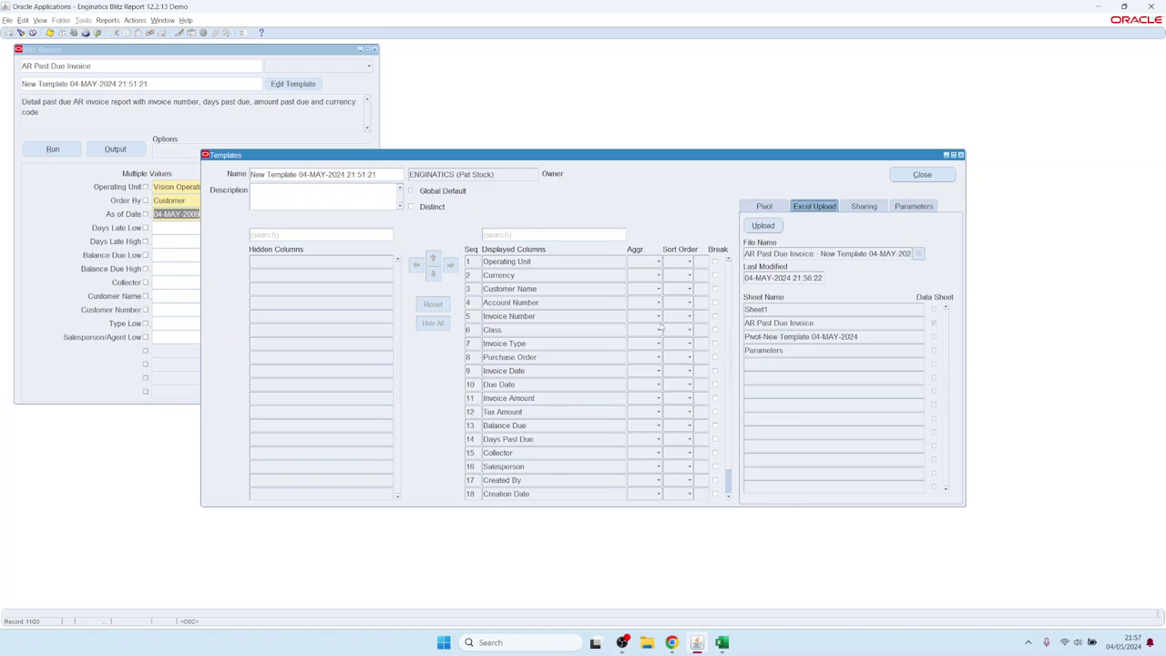
left_click(527, 294)
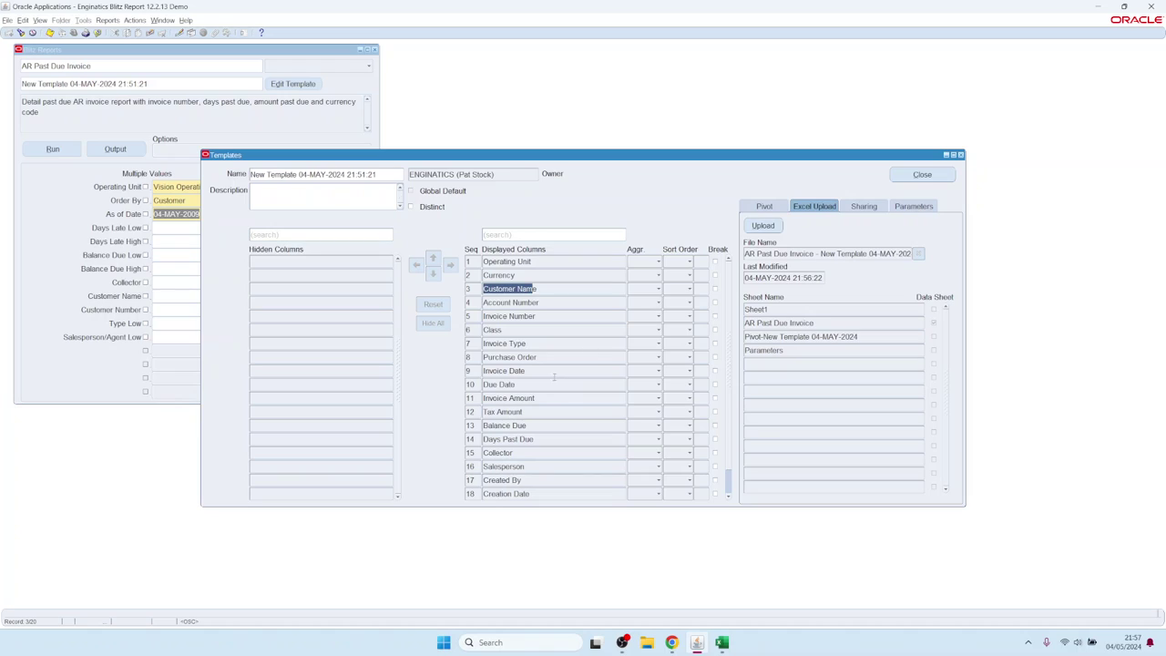
- Remove the uploaded Excel file from the template and check its displayed columns and pivot layout for editing
left_click(919, 254)
left_click(534, 316)
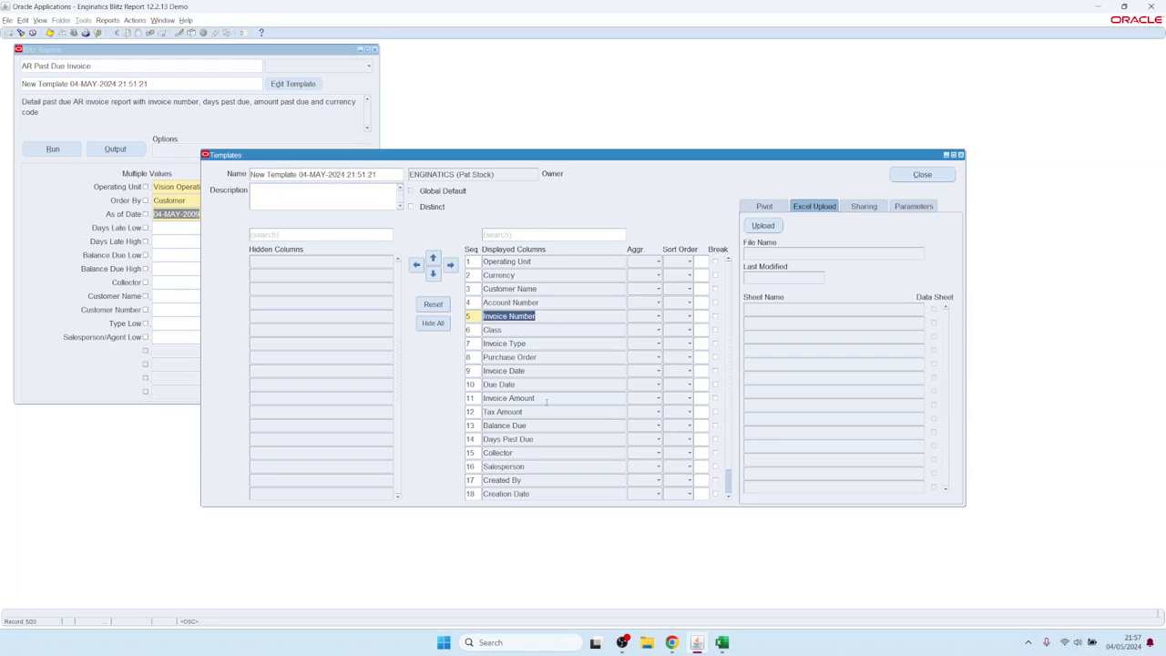
left_click(506, 412)
left_click(765, 207)
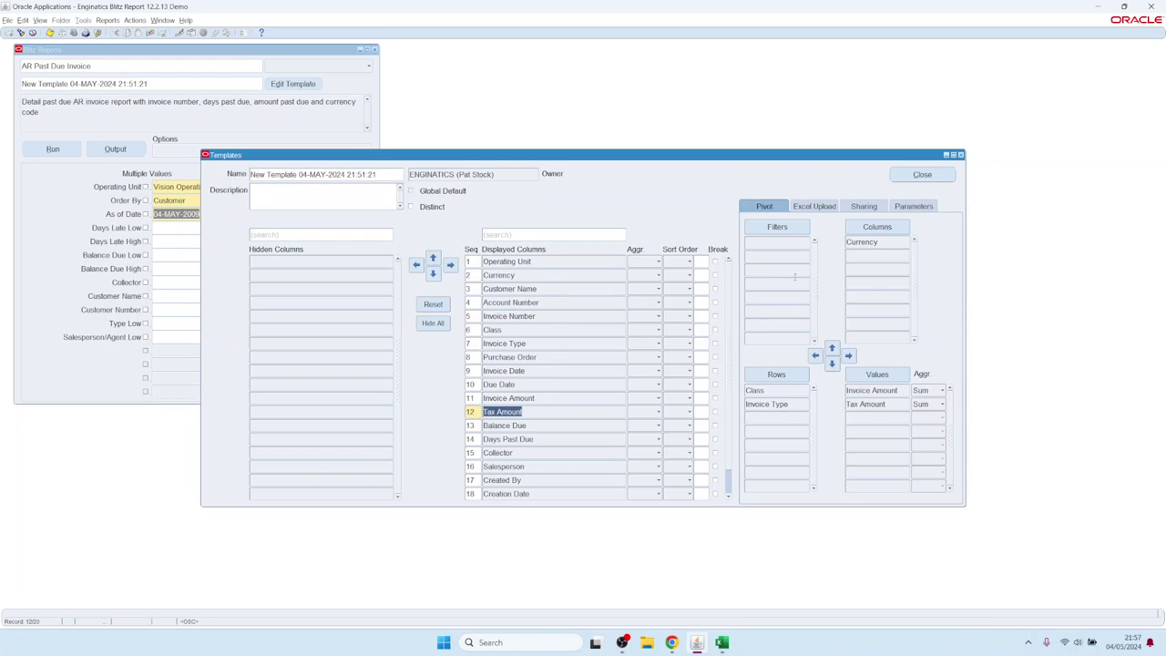
left_click(810, 206)
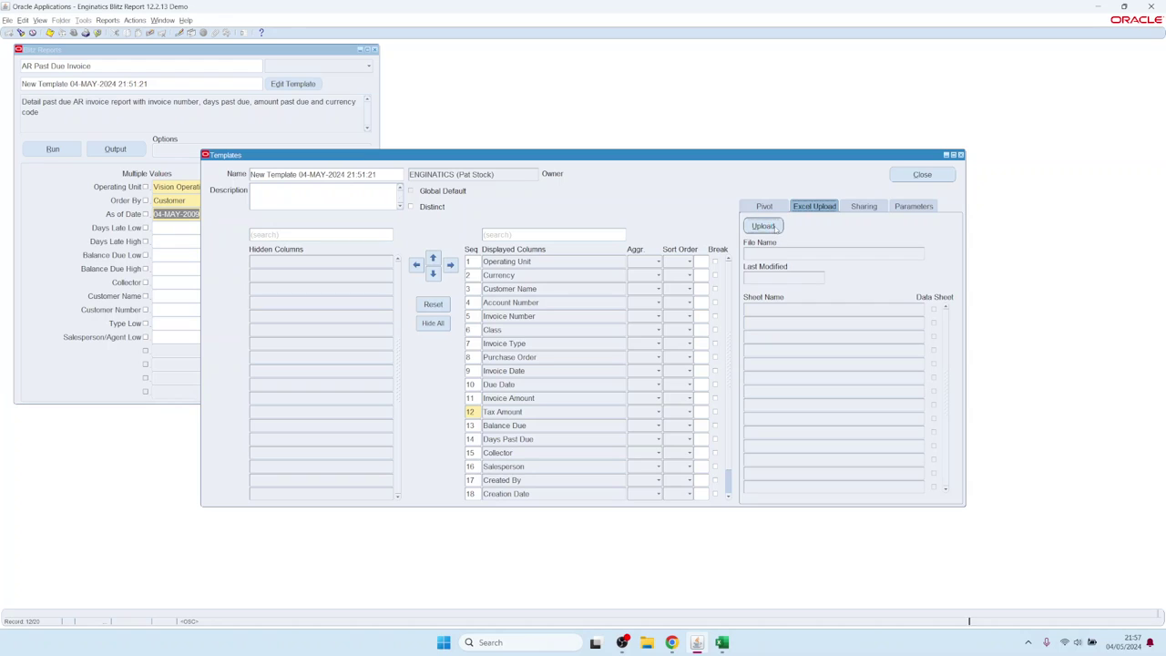
left_click(763, 225)
left_click(103, 122)
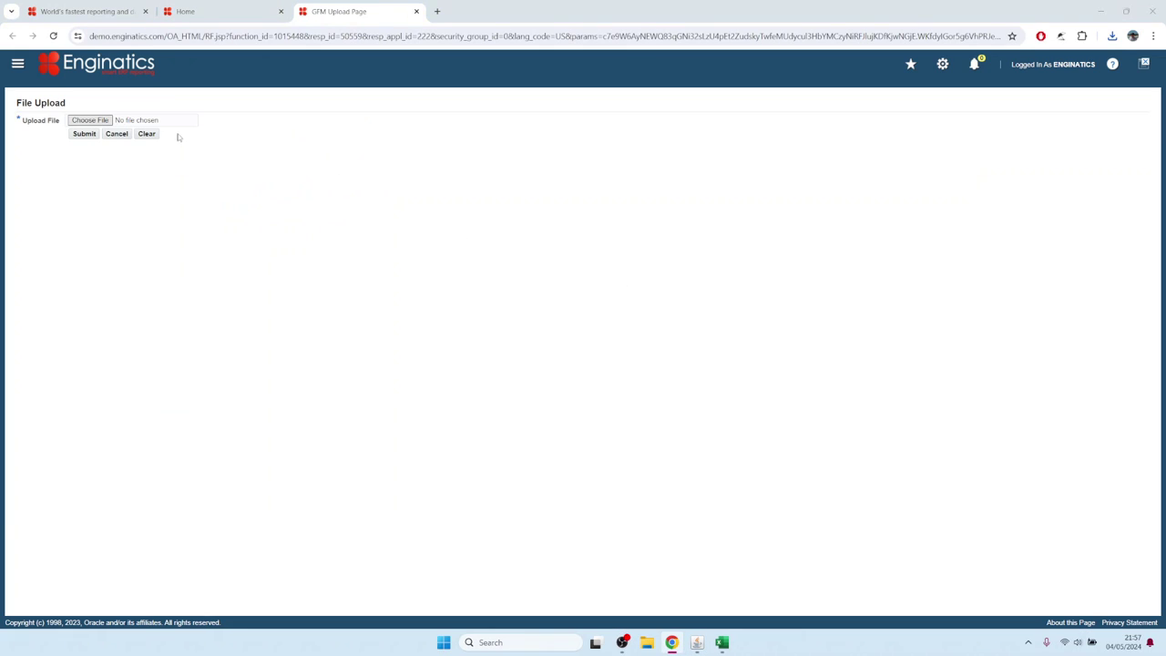
left_click(255, 90)
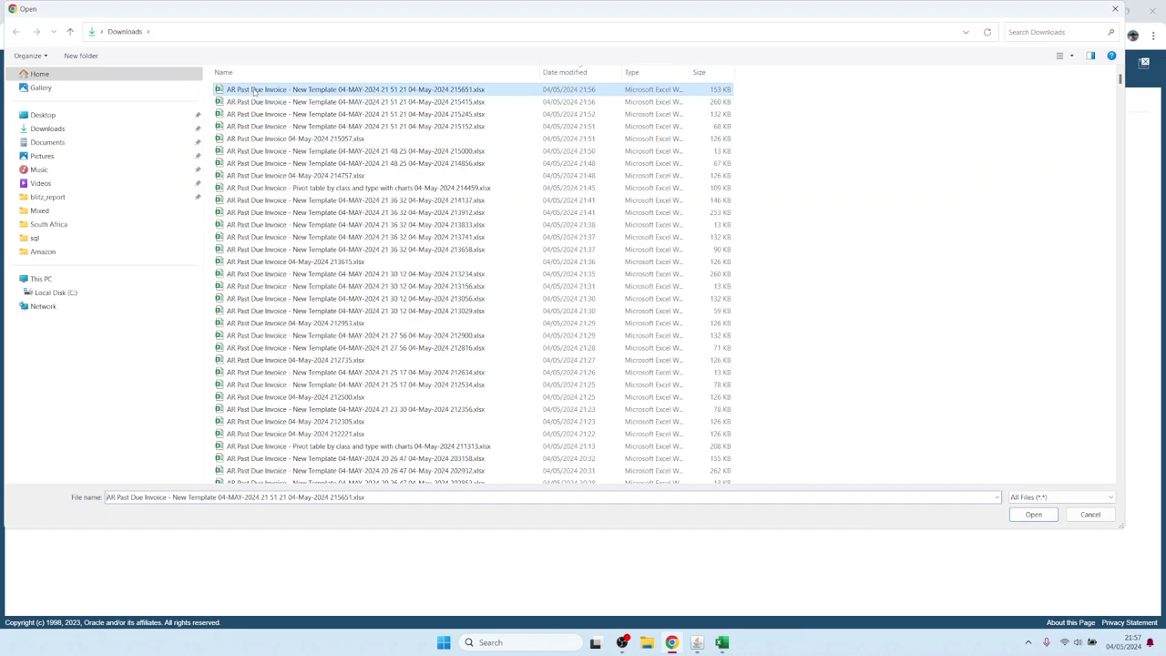
left_click(1034, 515)
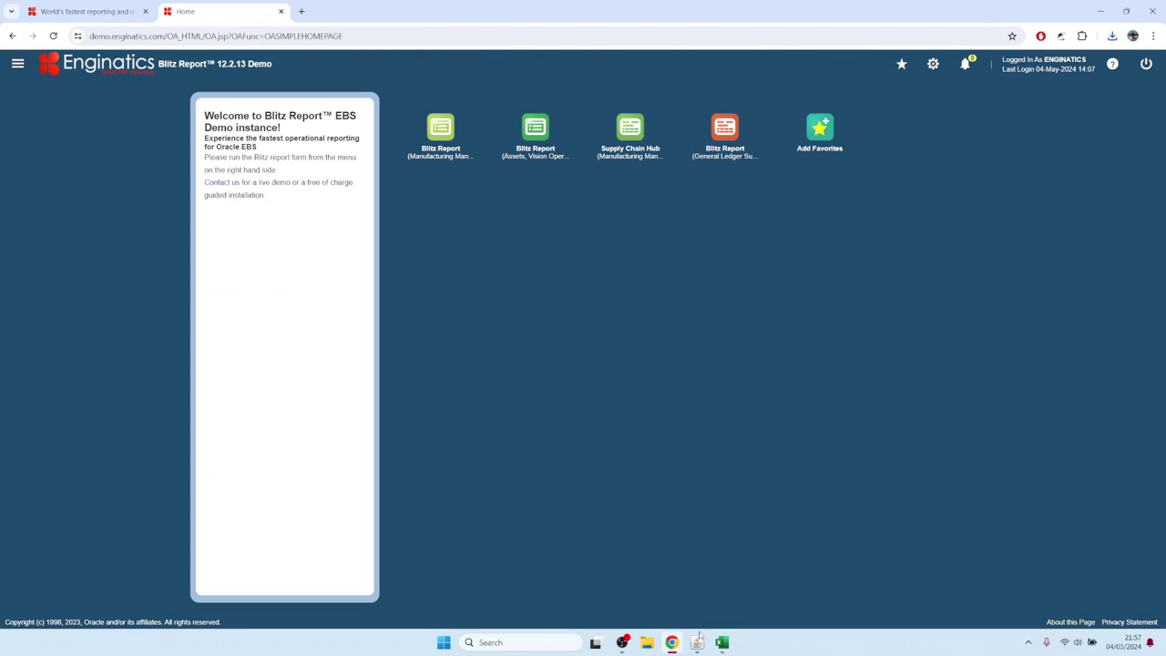
left_click(716, 596)
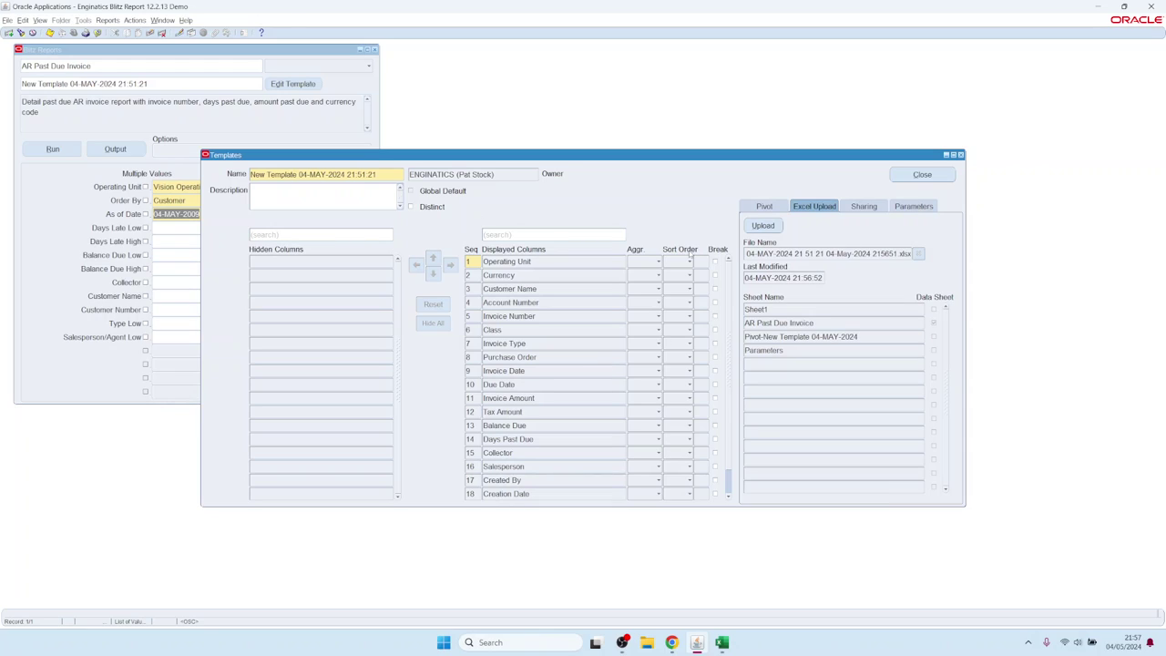
- Share the template at Site level and save it
left_click(859, 208)
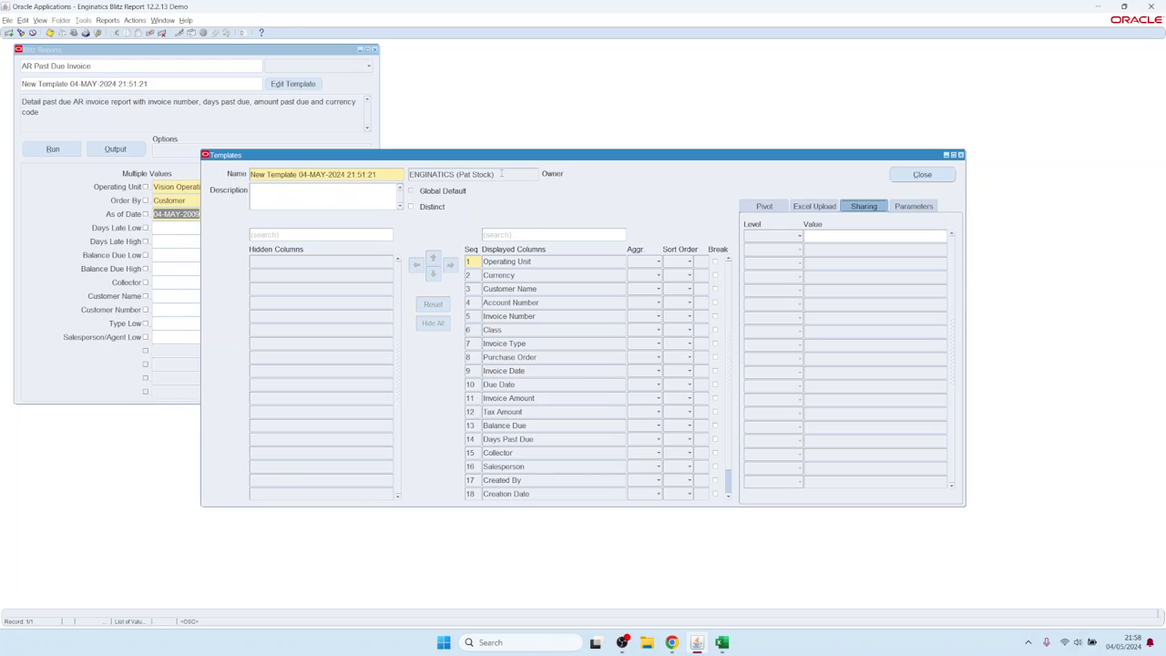
left_click(446, 173)
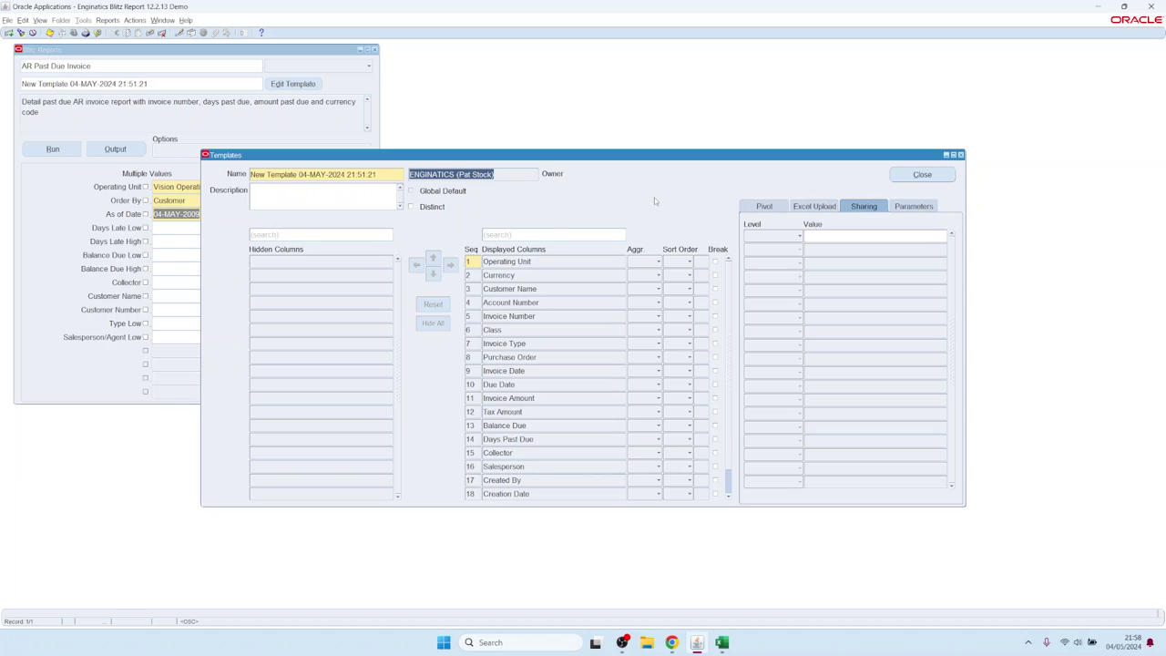
left_click(774, 238)
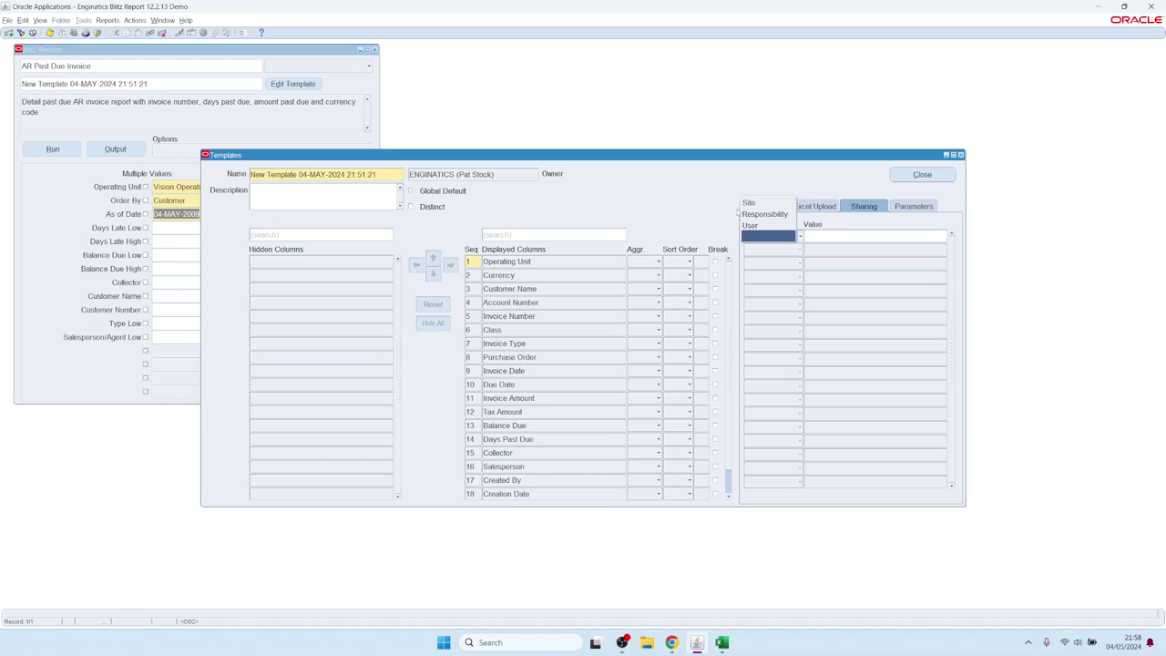
left_click(760, 203)
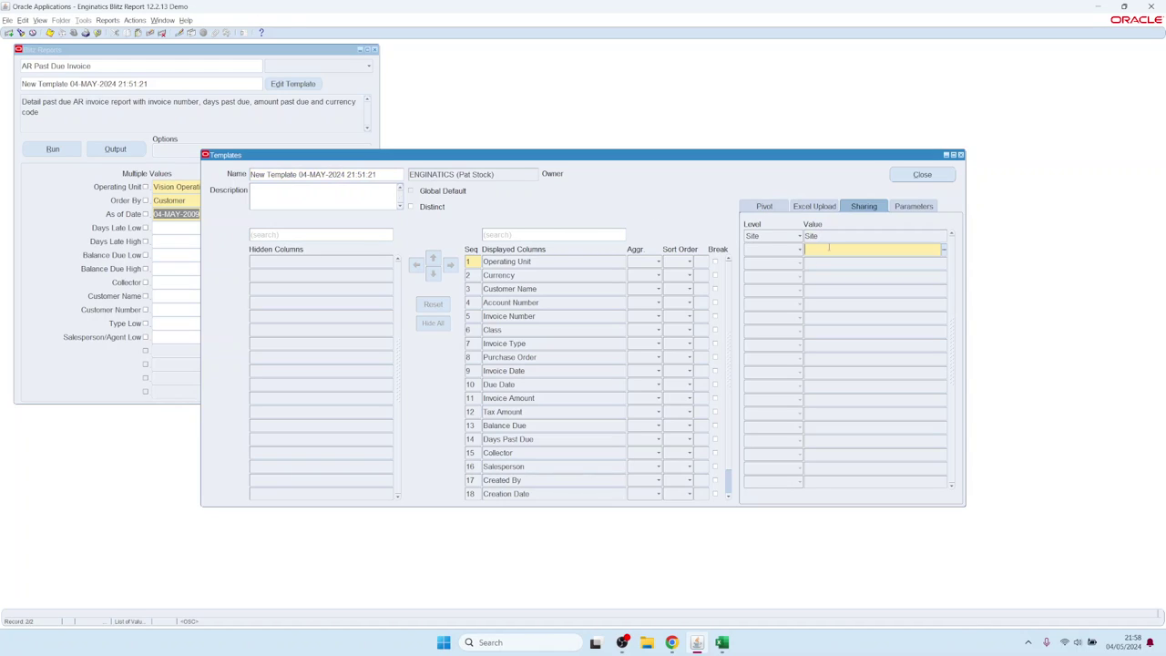
key("ctrl+s")
- Rename the template as Dashboard example and save the change
left_click(139, 69)
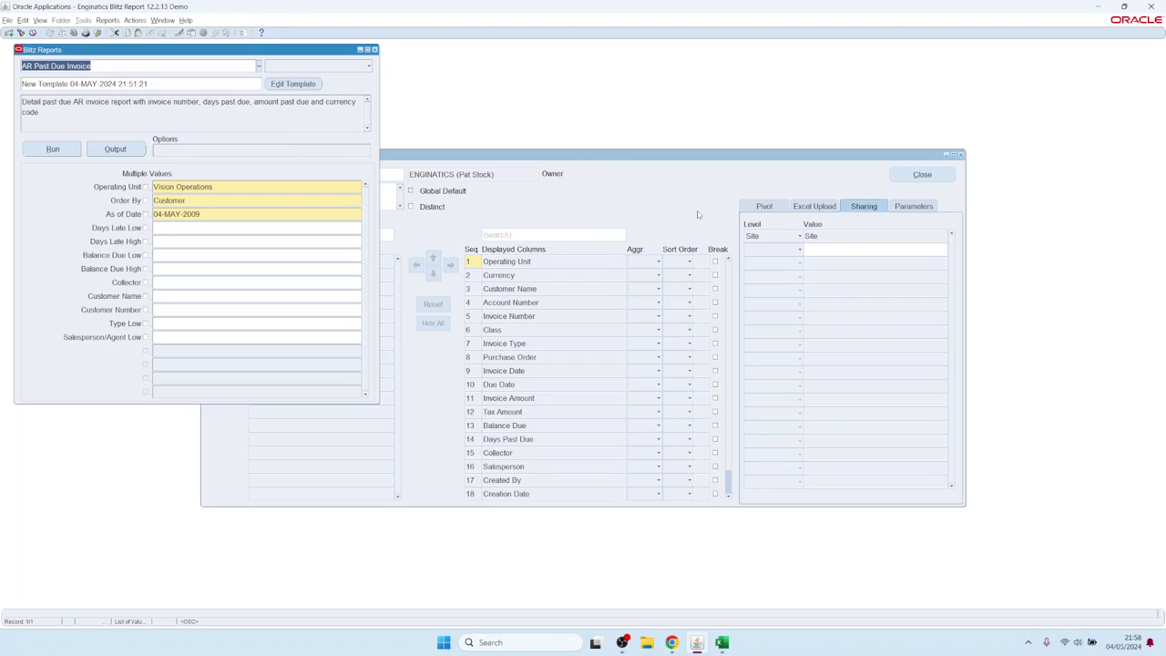
left_click(823, 236)
left_click(396, 176)
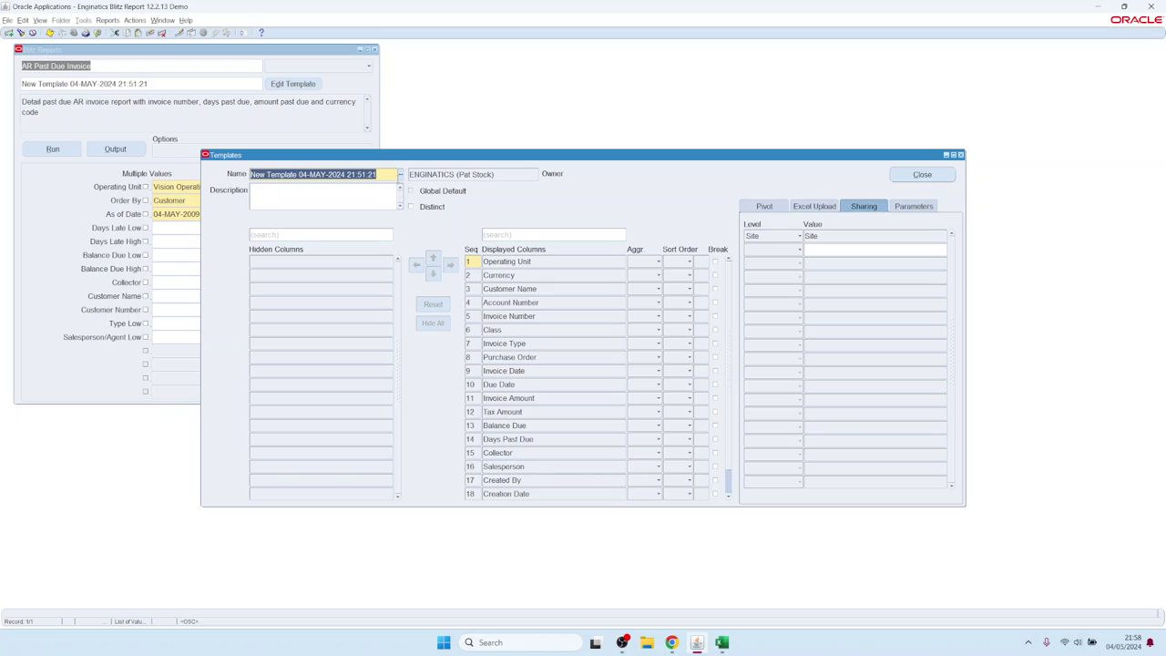
type("Dash")
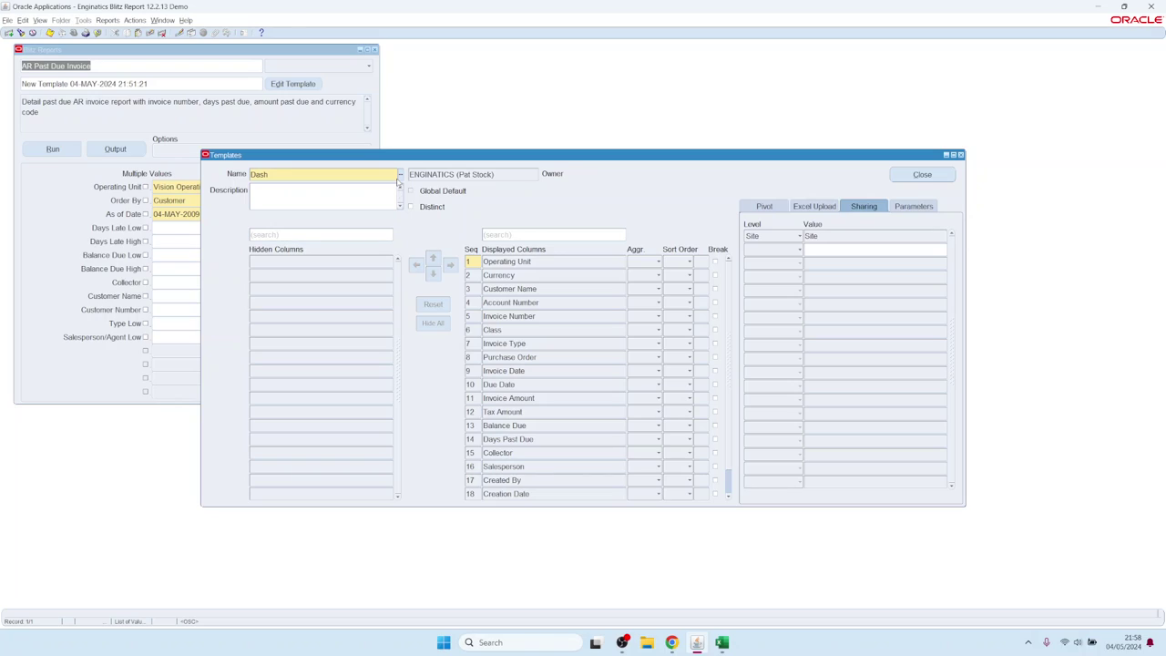
type("board example")
key("ctrl+s")
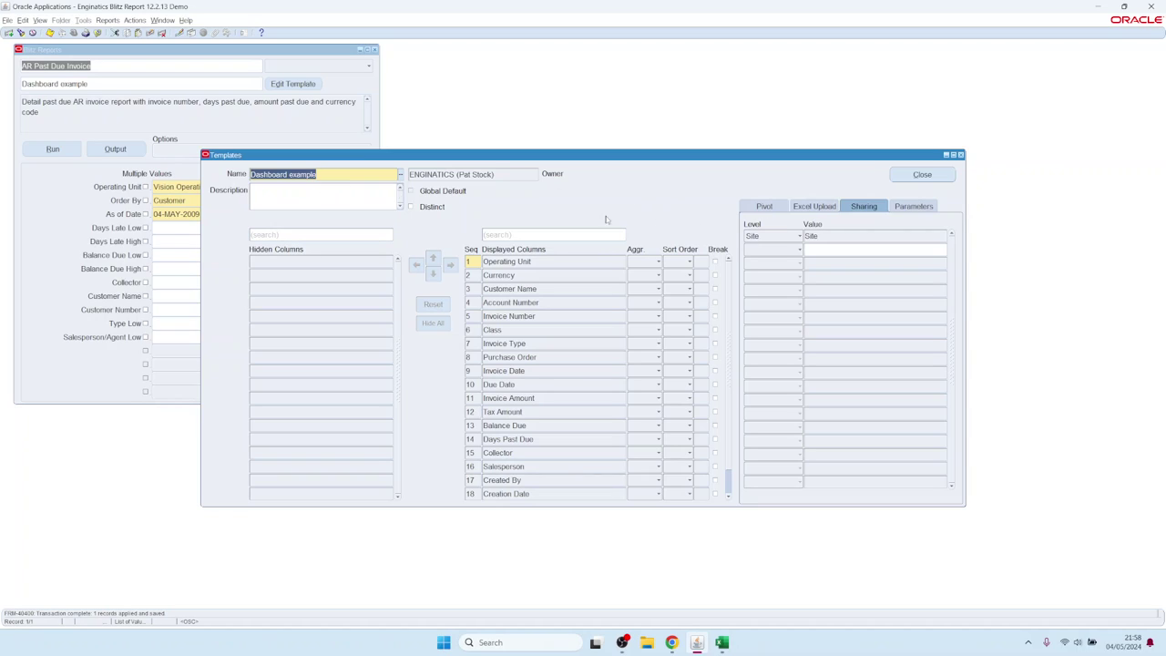
- Exclude the Customer Number parameter from the Dashboard example template
left_click_drag(484, 157, 528, 156)
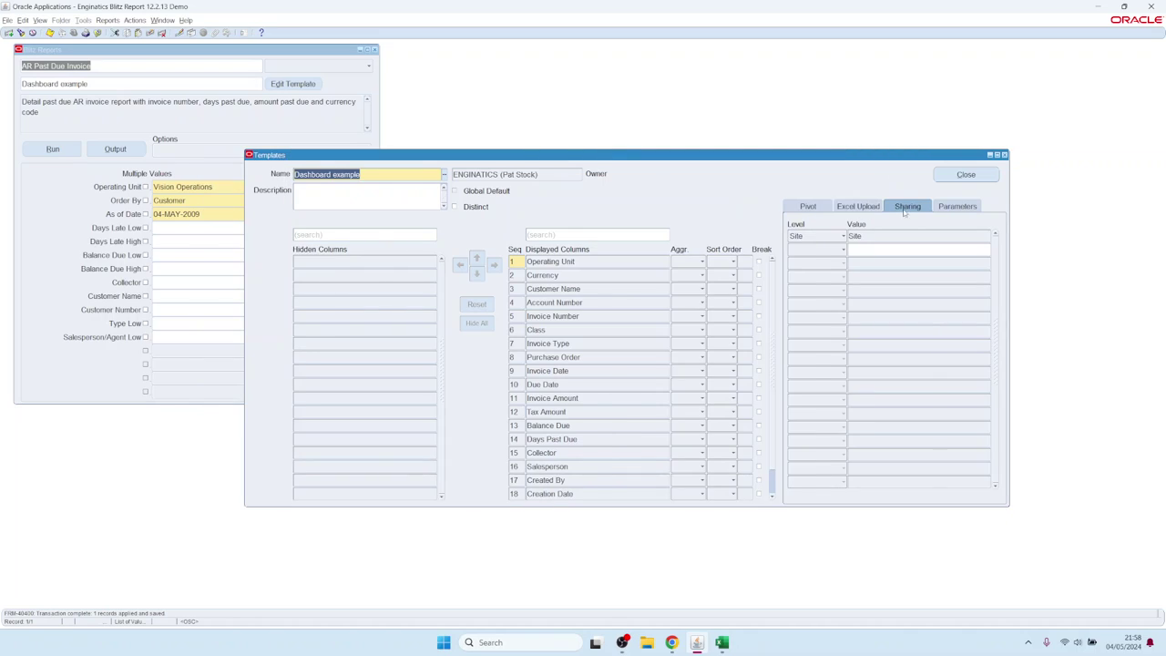
left_click(970, 207)
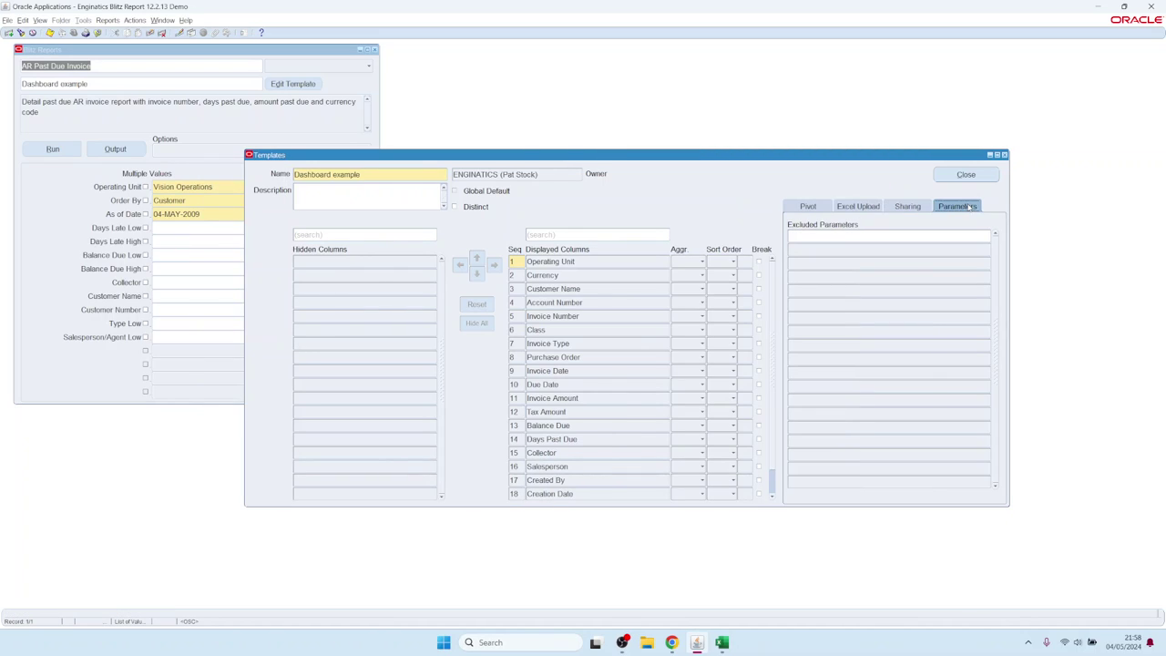
left_click(187, 253)
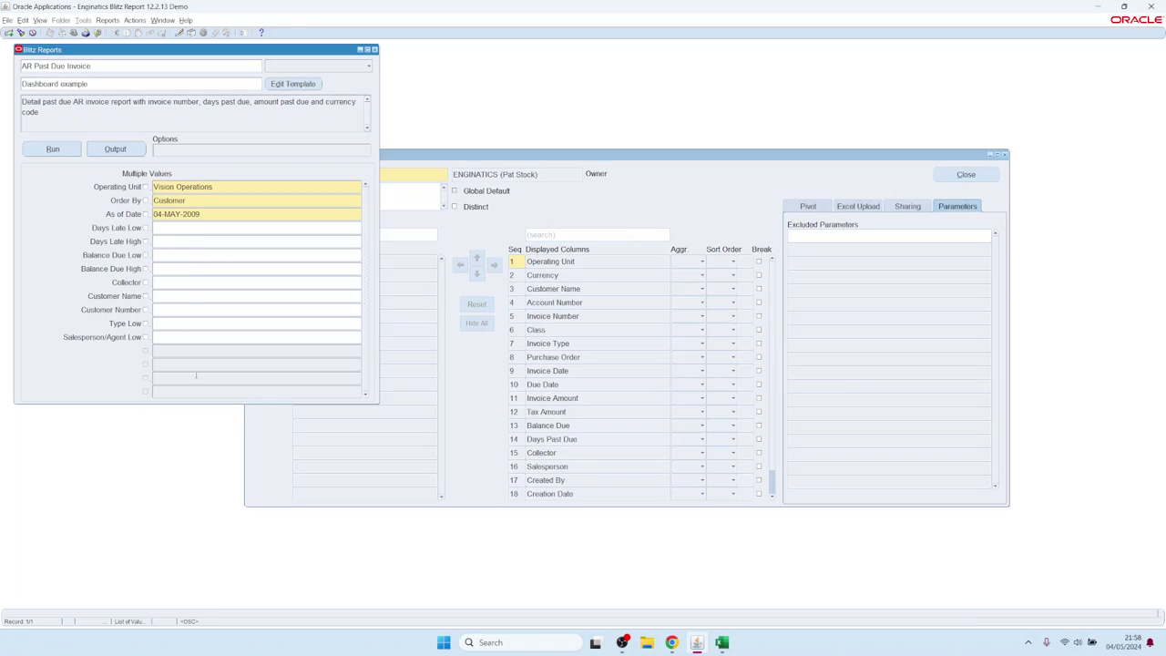
left_click(162, 312)
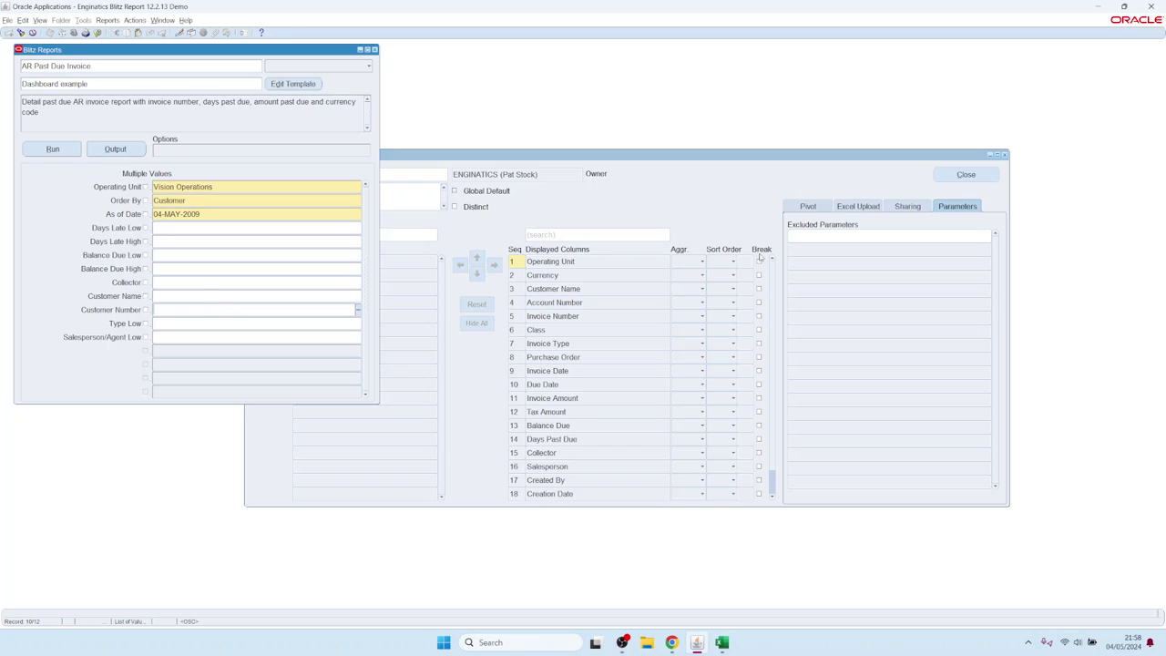
left_click(854, 239)
type("cu")
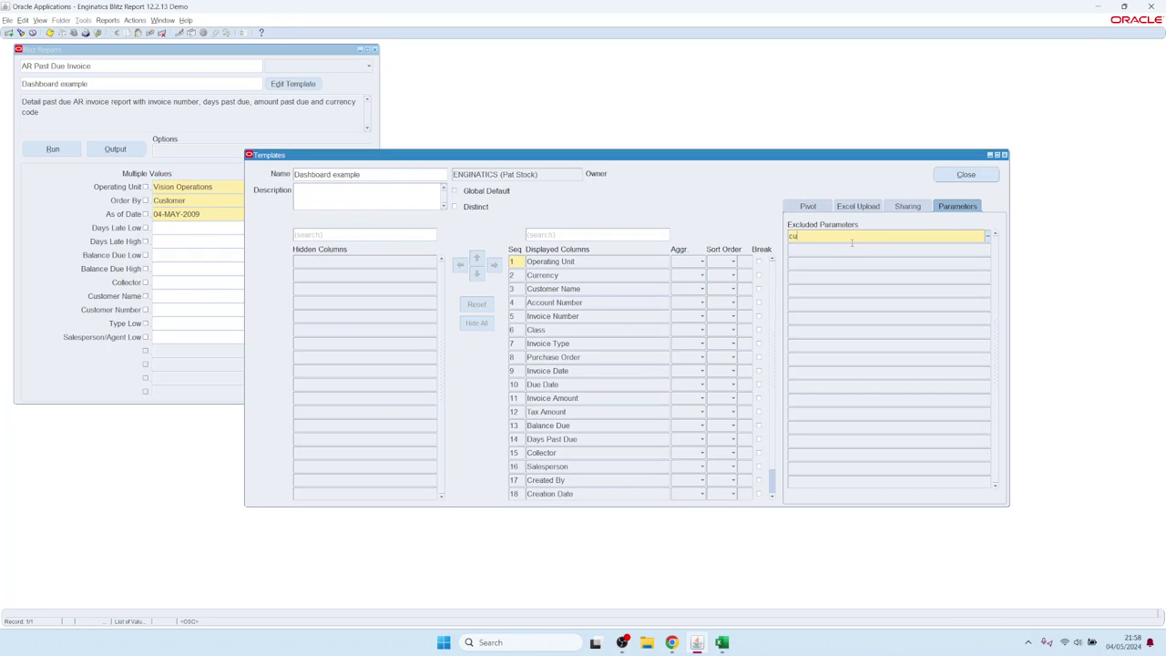
key("Tab")
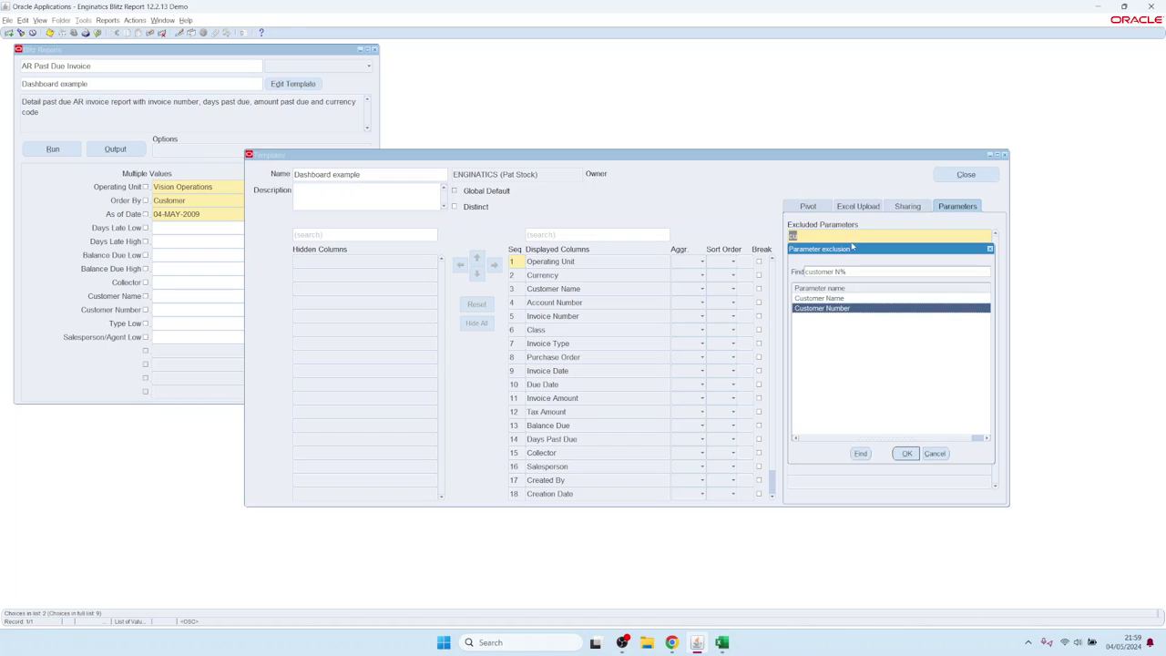
key("Return")
- Add Type Low and Salesperson/Agent Low to the template's excluded parameters
left_click(161, 309)
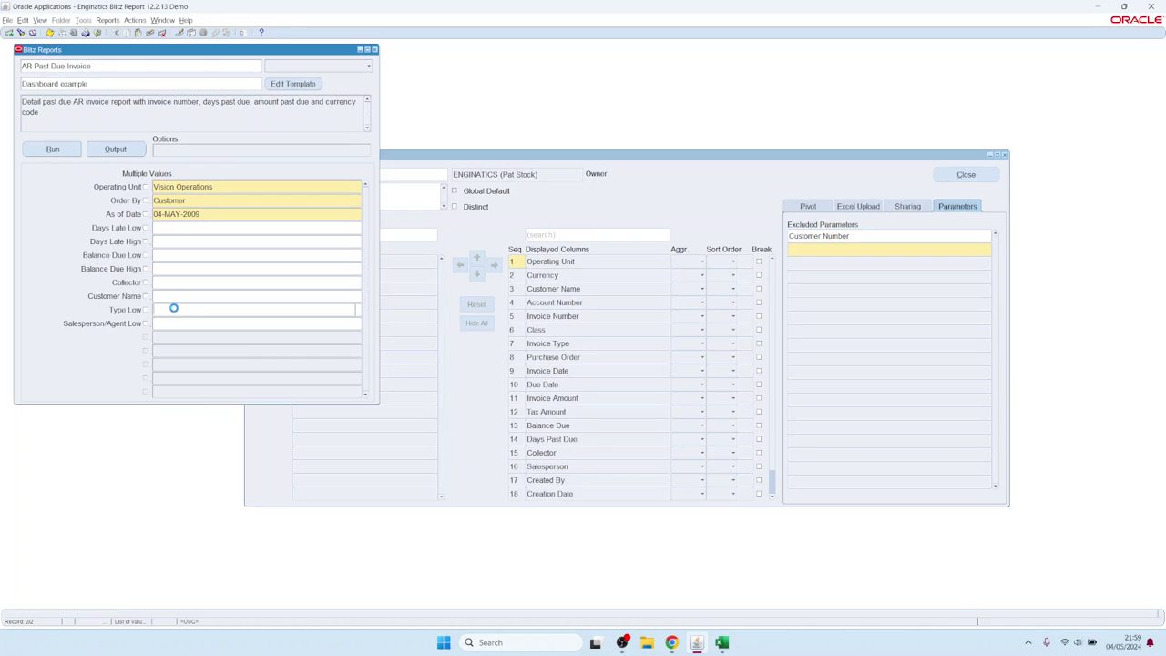
left_click(802, 249)
type("ty")
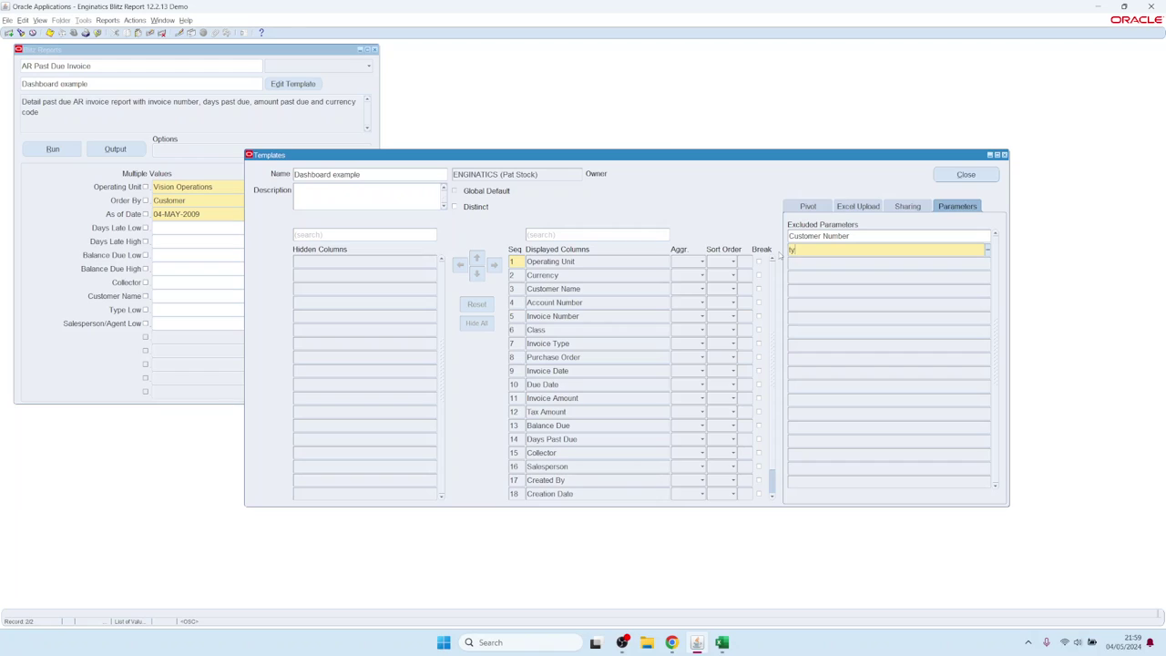
key("Tab")
type("s")
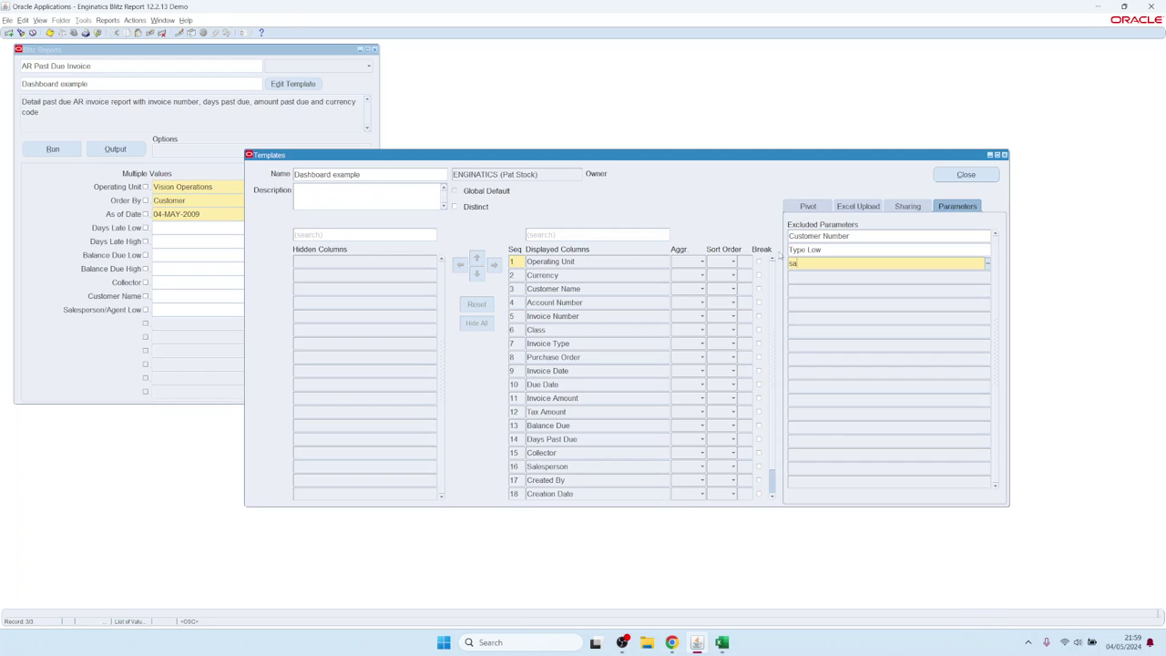
key("Tab")
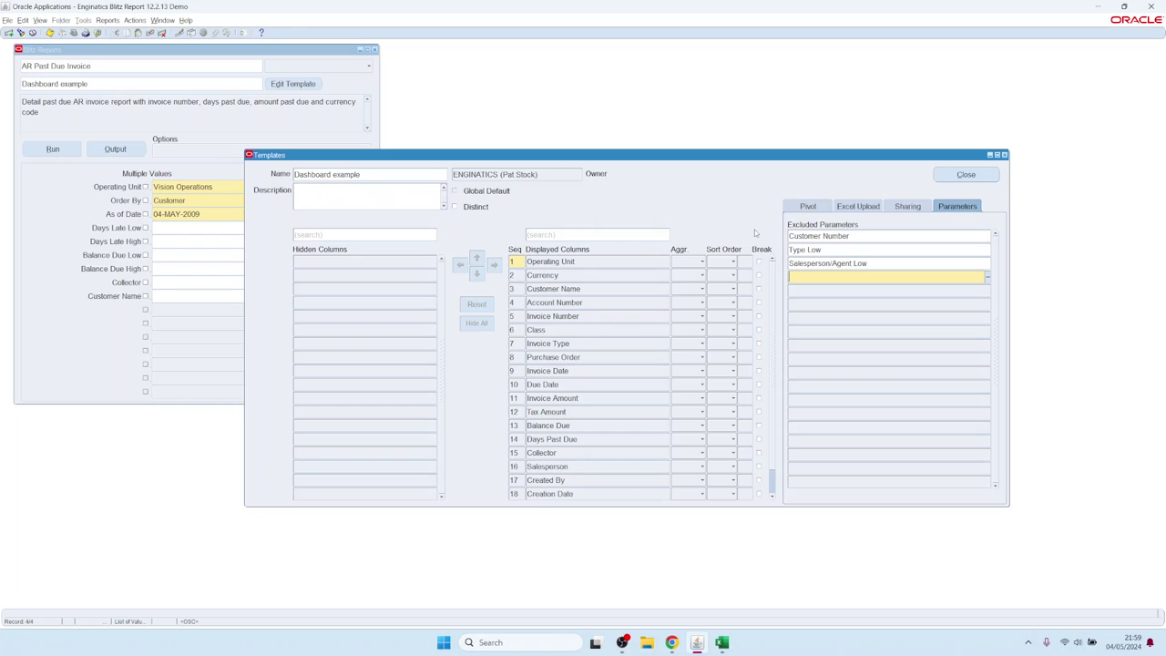
- Exclude the Days Late High and Days Late Low parameters and close the template
type("da")
key("Tab")
type("da")
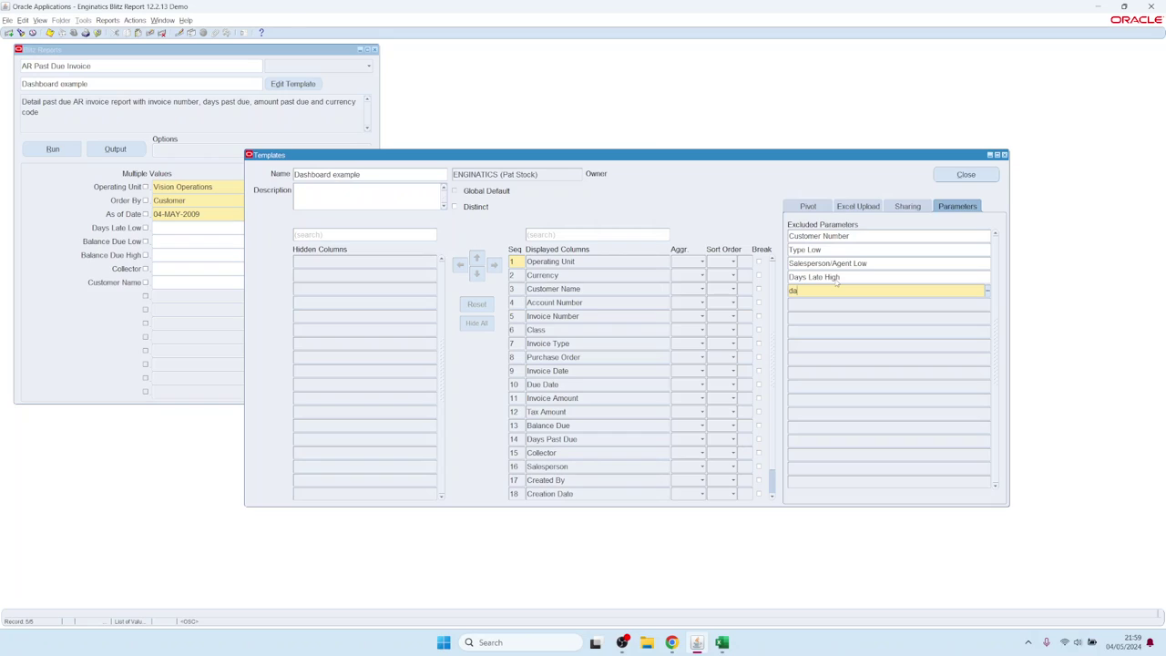
key("Tab")
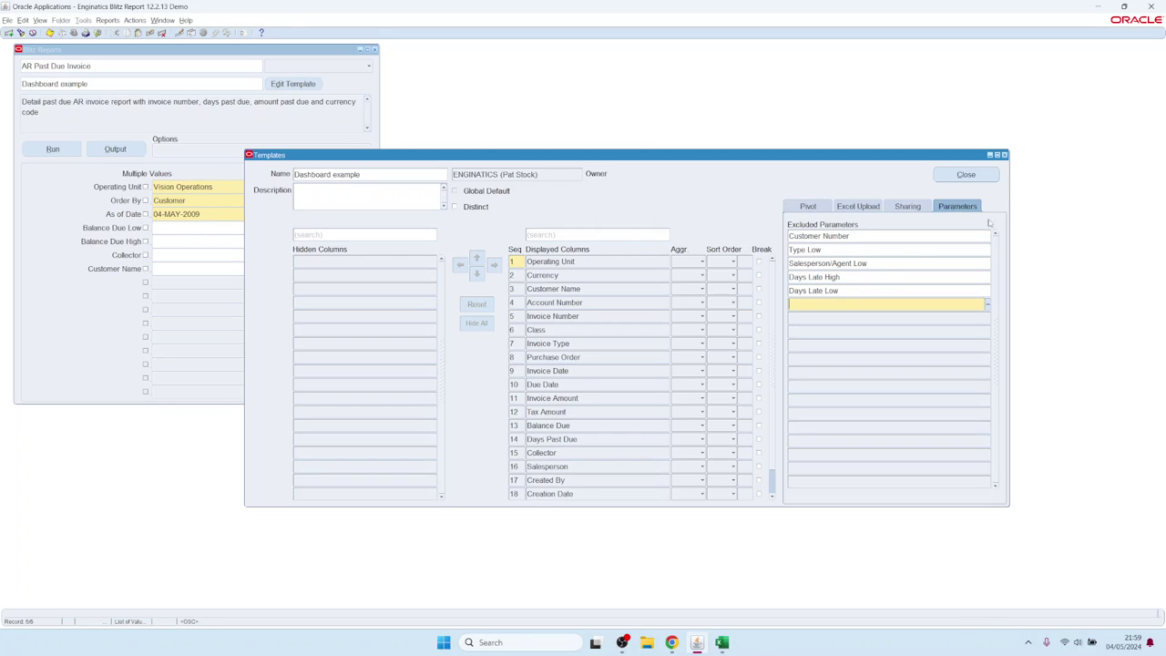
left_click(972, 178)
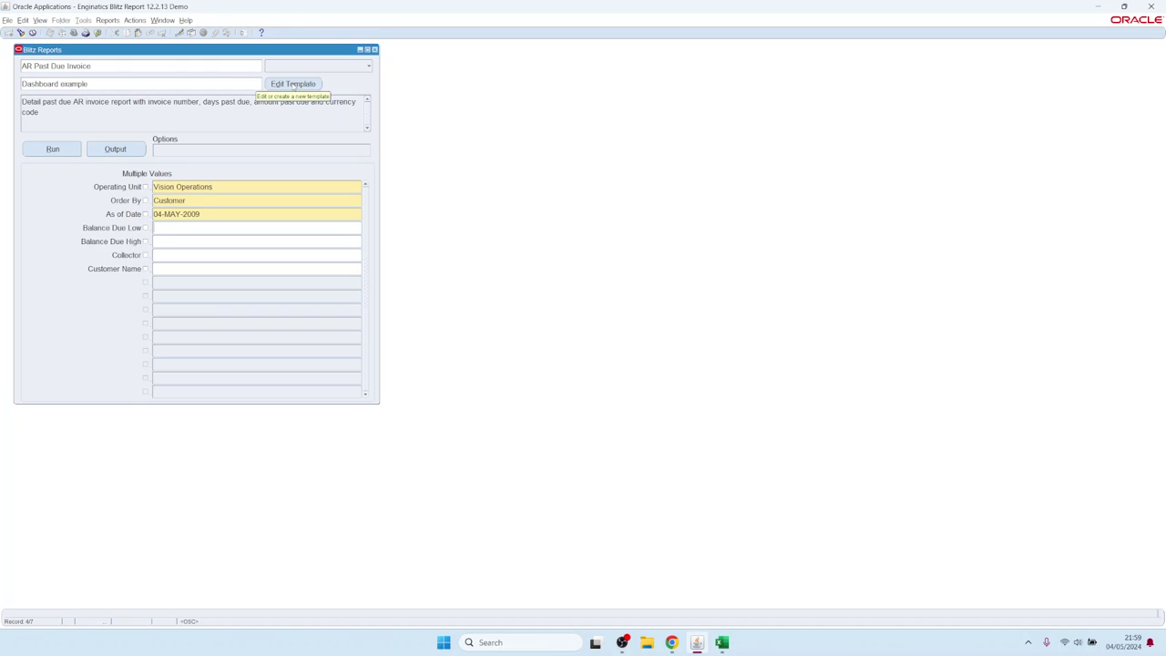
- Reopen the Dashboard example template for editing and check its sharing level and owner
left_click(294, 83)
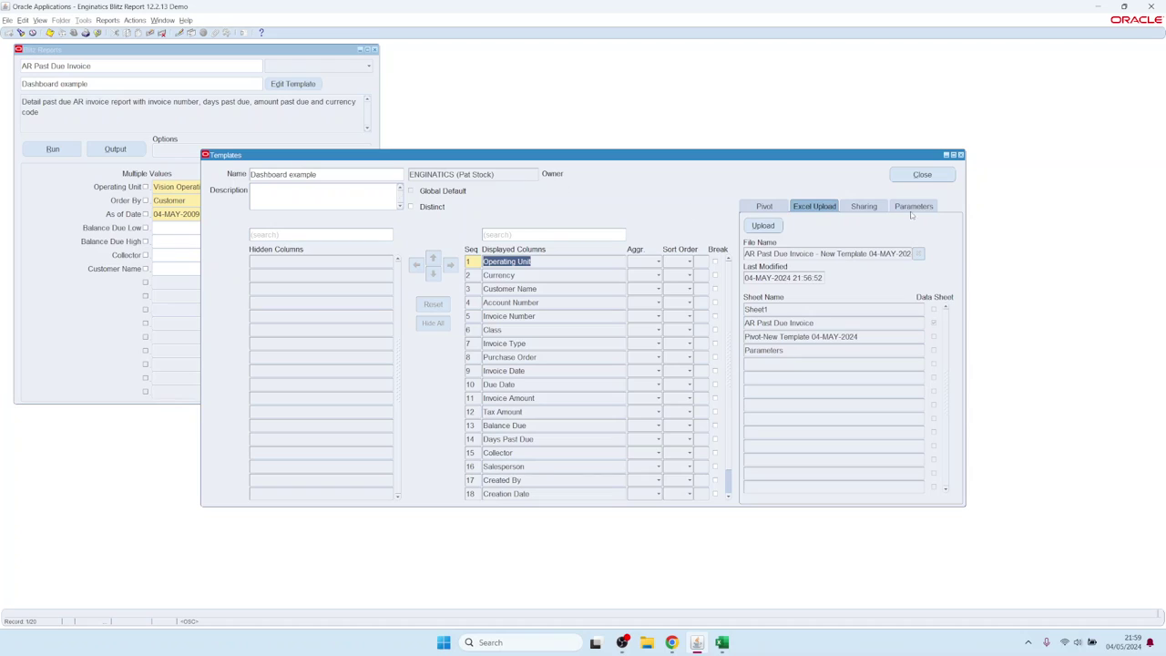
left_click(866, 207)
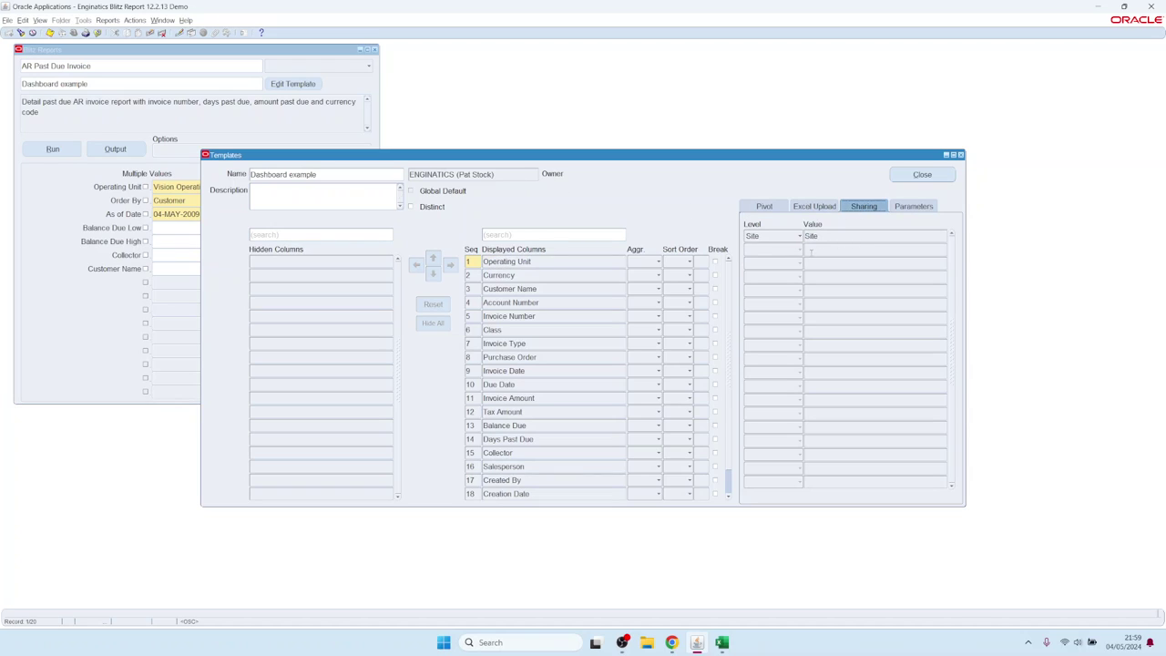
left_click(437, 174)
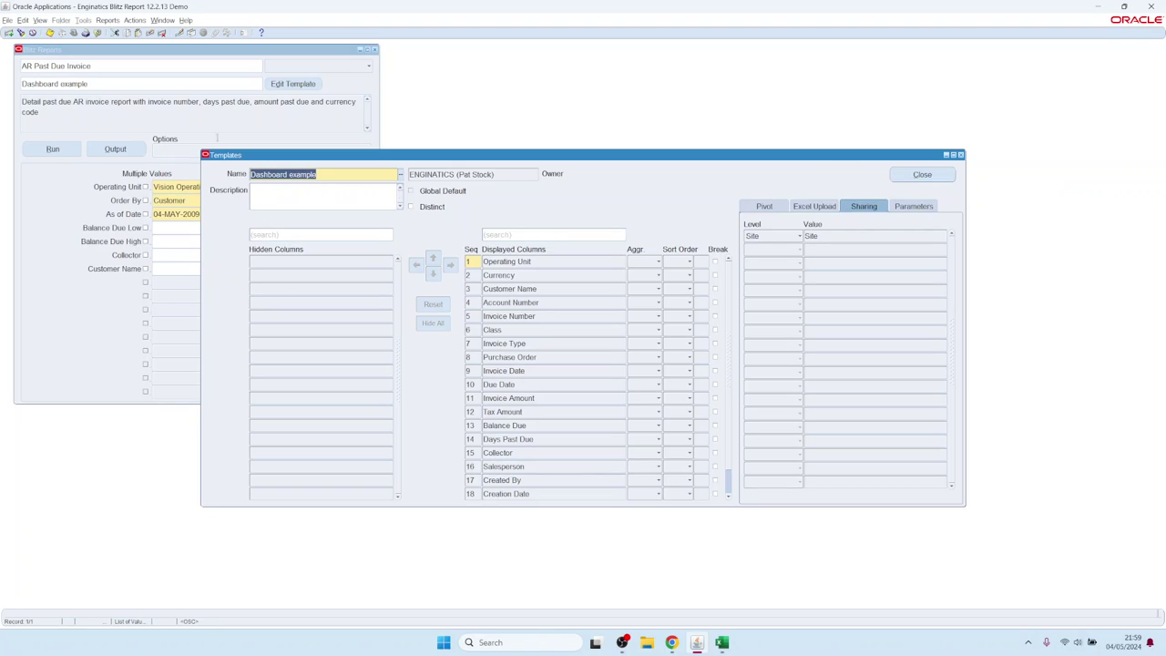
- Load the user-owned template Pivot table by class and type with charts from the list of templates
left_click(288, 174)
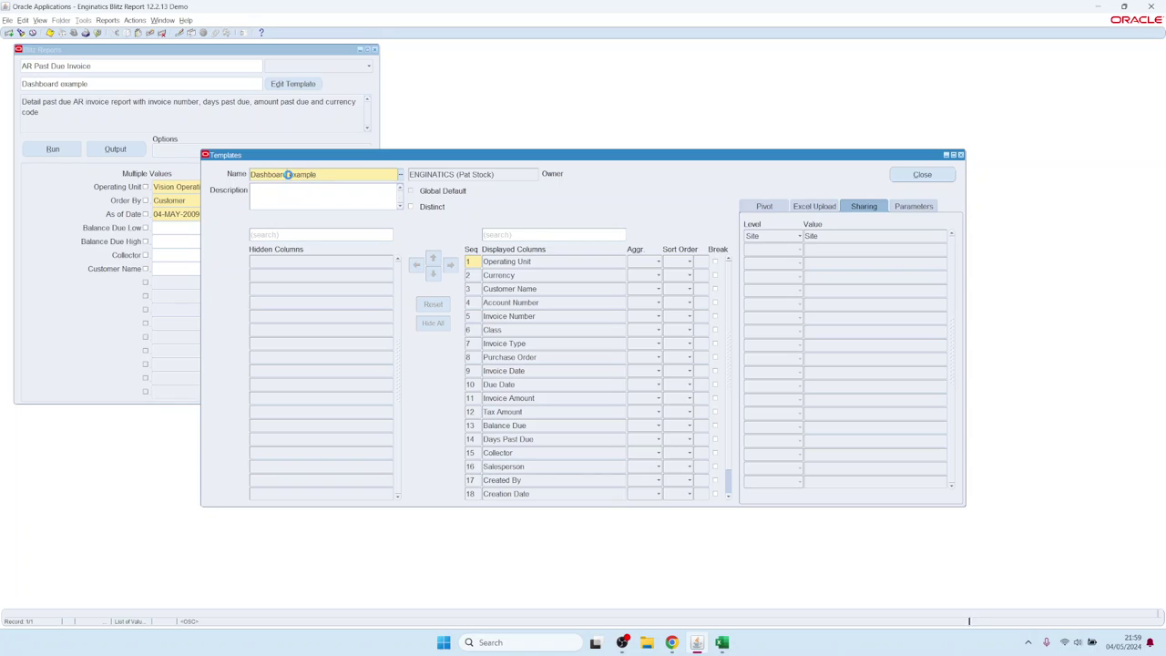
key("ctrl+l")
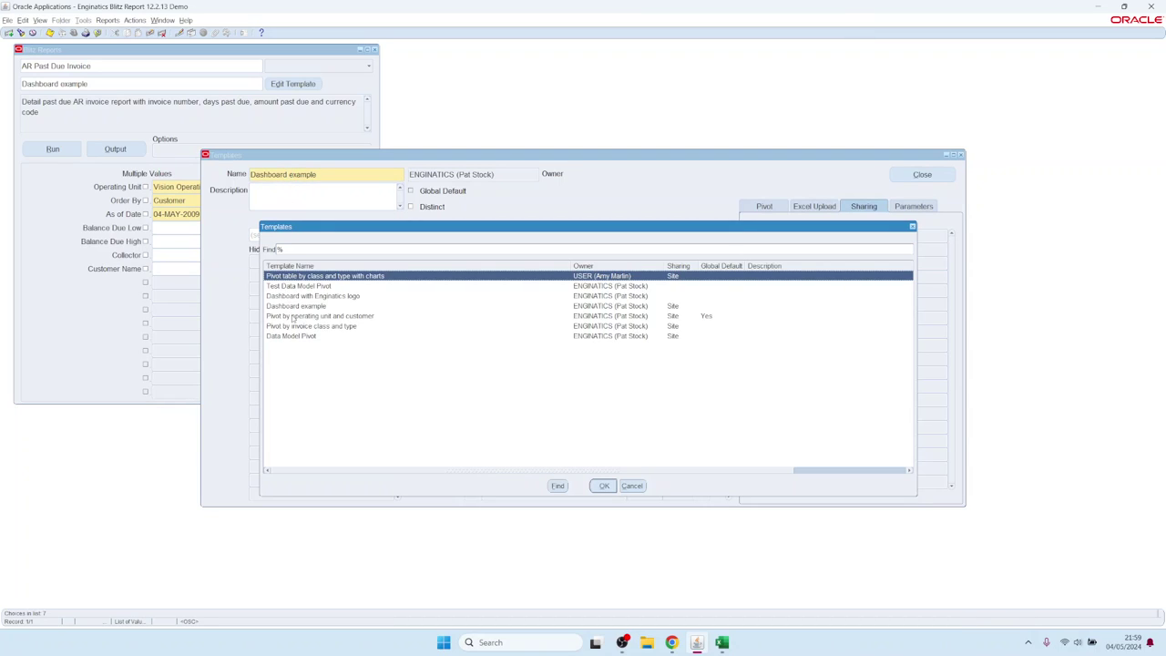
left_click(605, 287)
left_click(614, 315)
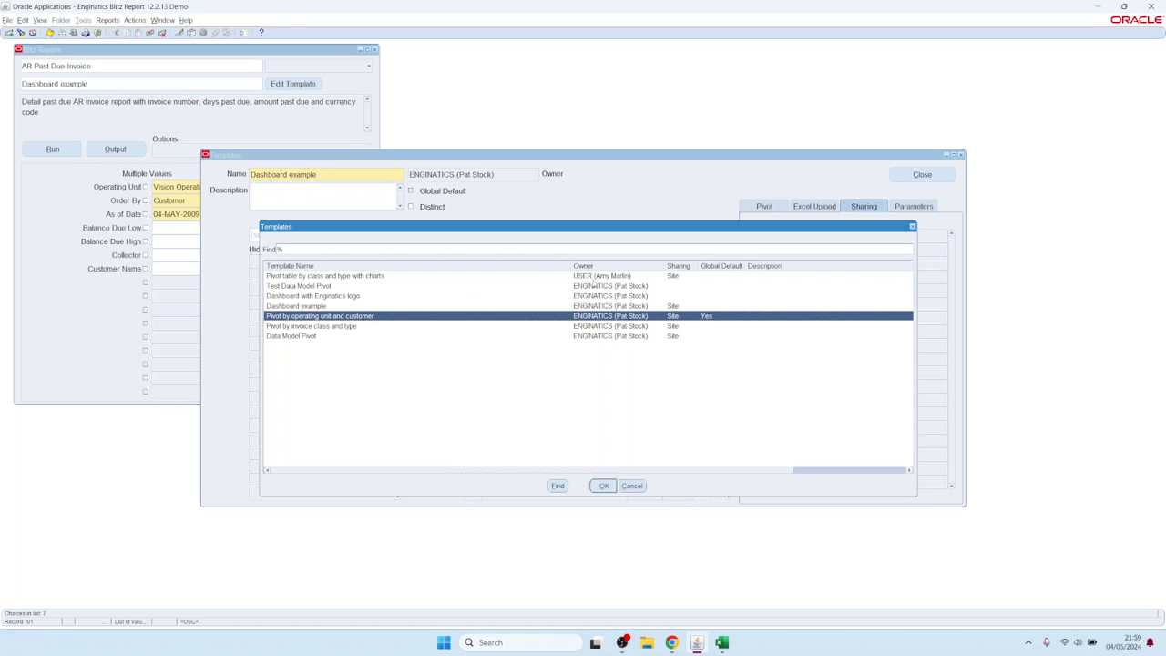
left_click(602, 298)
left_click(600, 315)
left_click(602, 336)
left_click(600, 307)
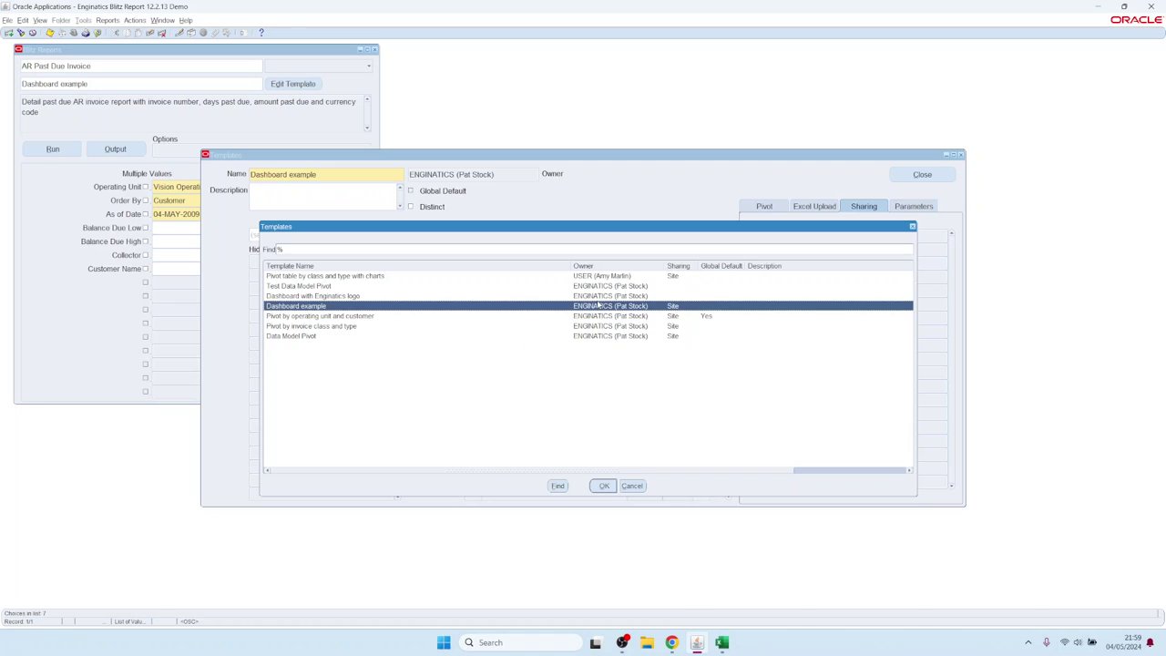
left_click(584, 276)
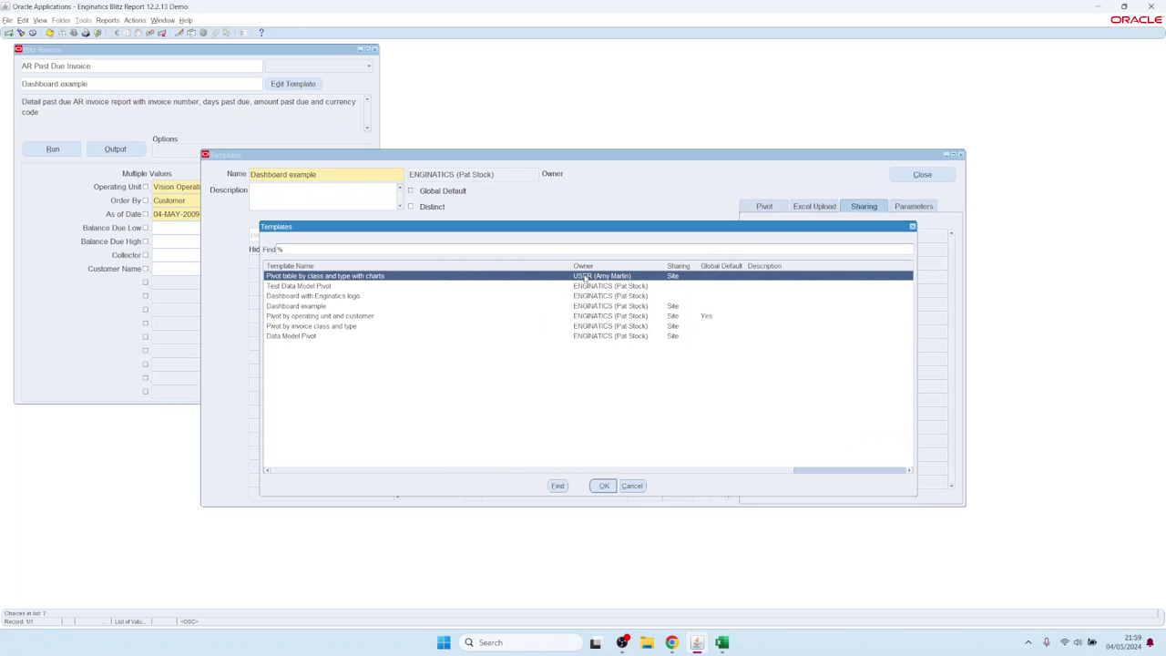
double_click(584, 276)
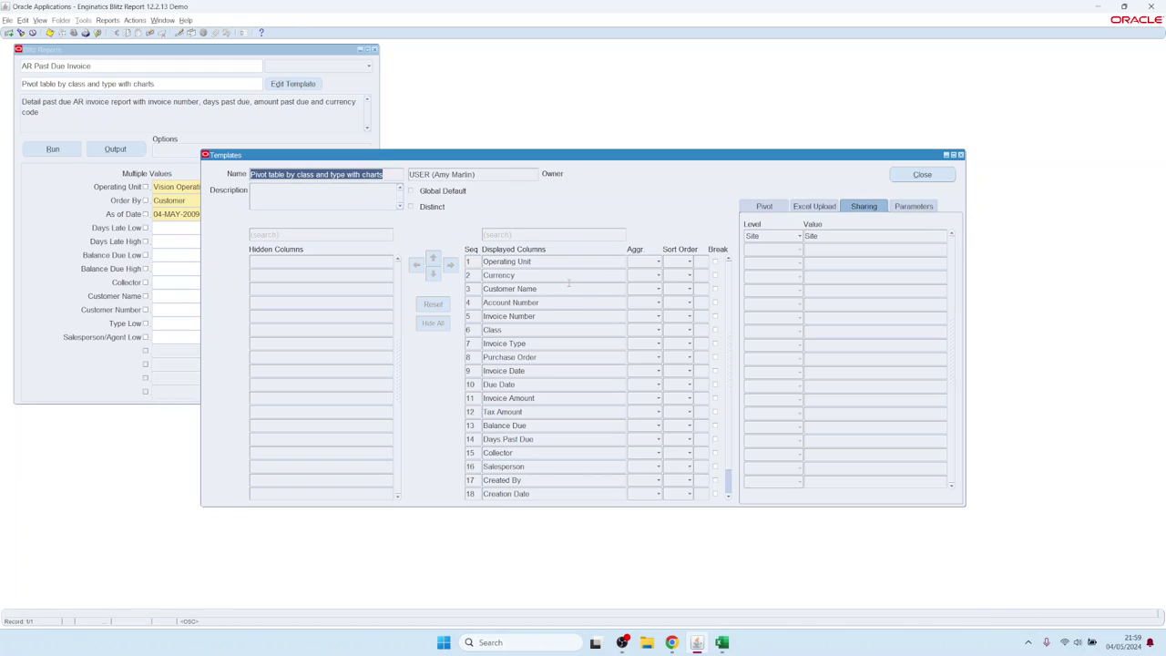
- Examine the loaded template's pivot layout, uploaded Excel file and excluded parameters
left_click(323, 174)
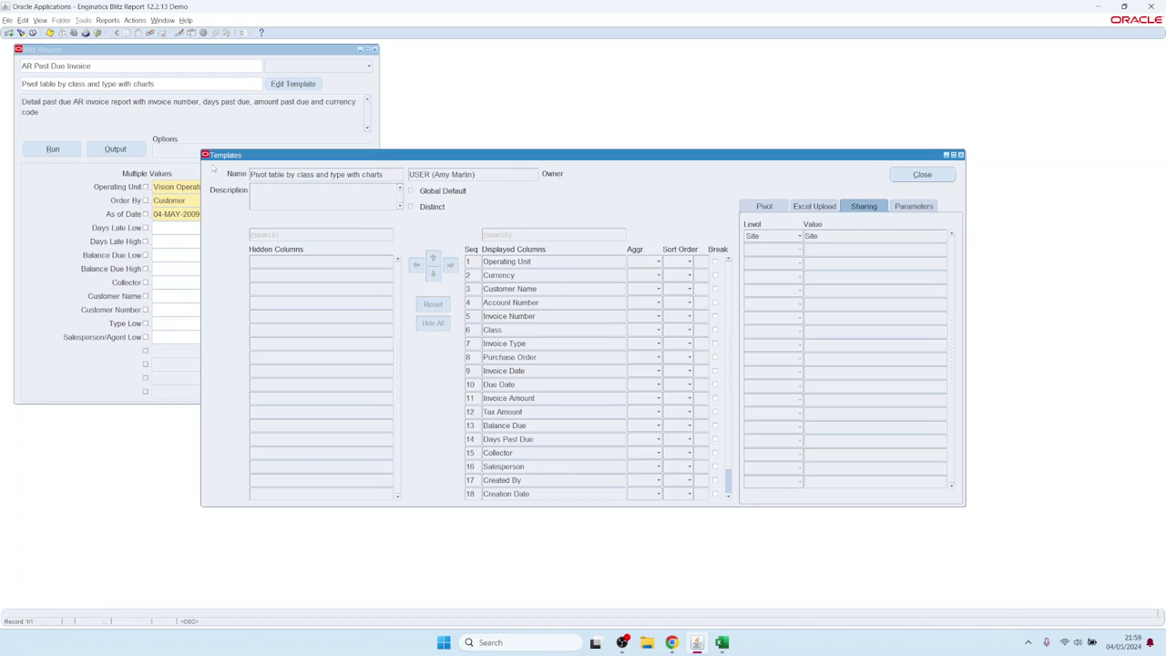
left_click(811, 206)
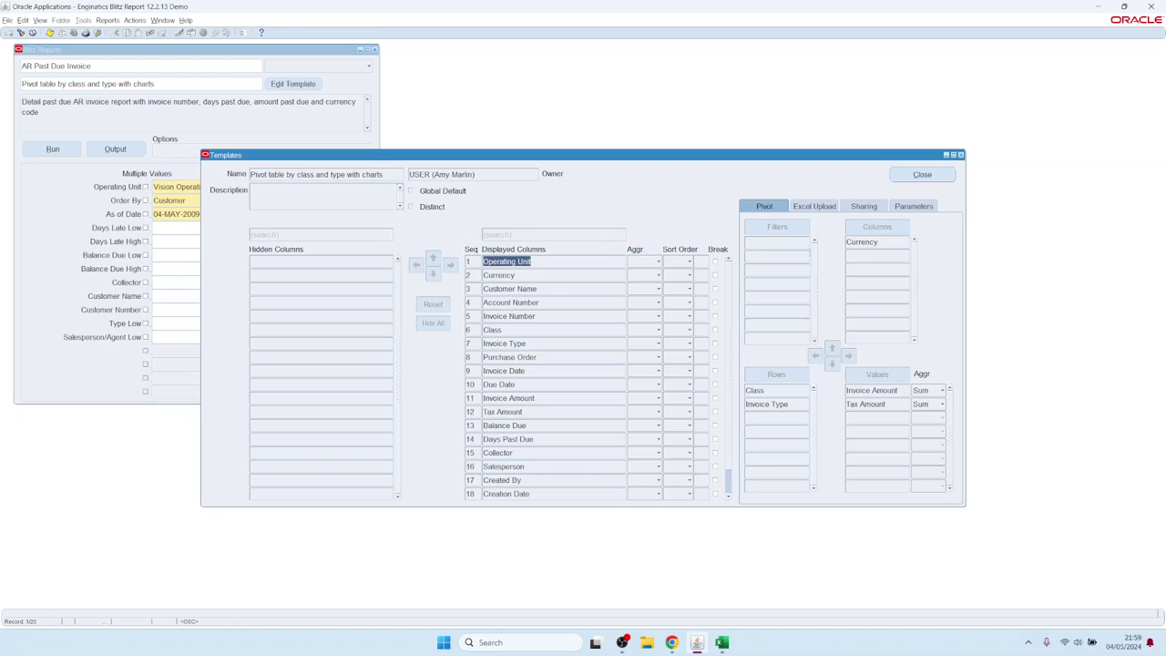
left_click(828, 211)
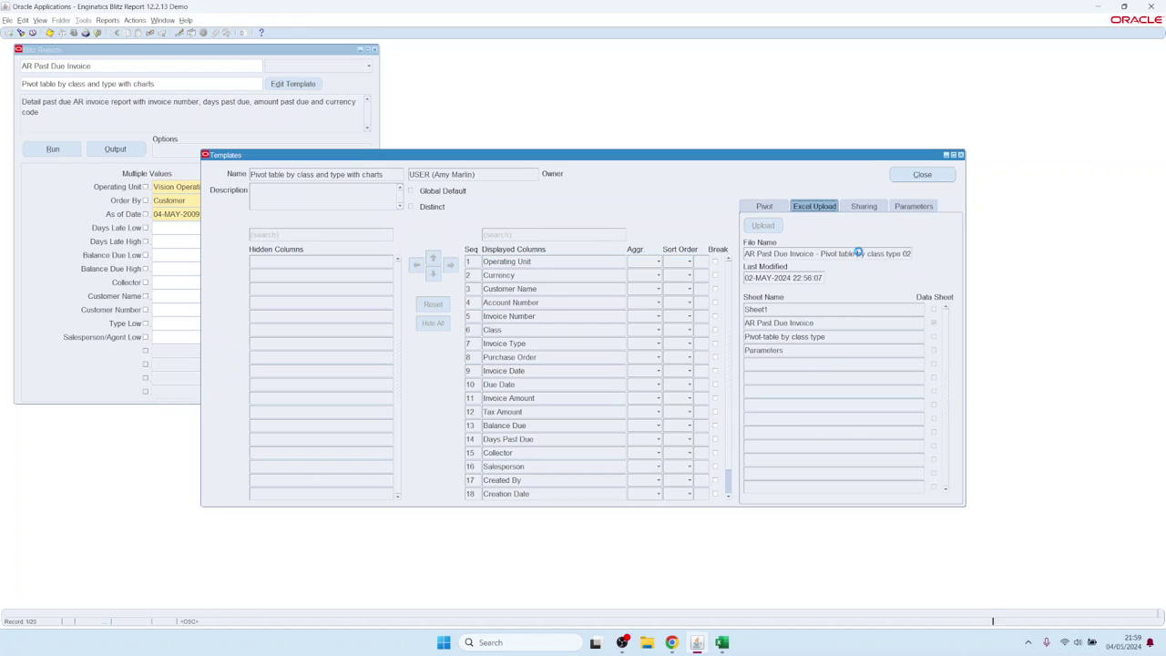
left_click(850, 253)
left_click(866, 205)
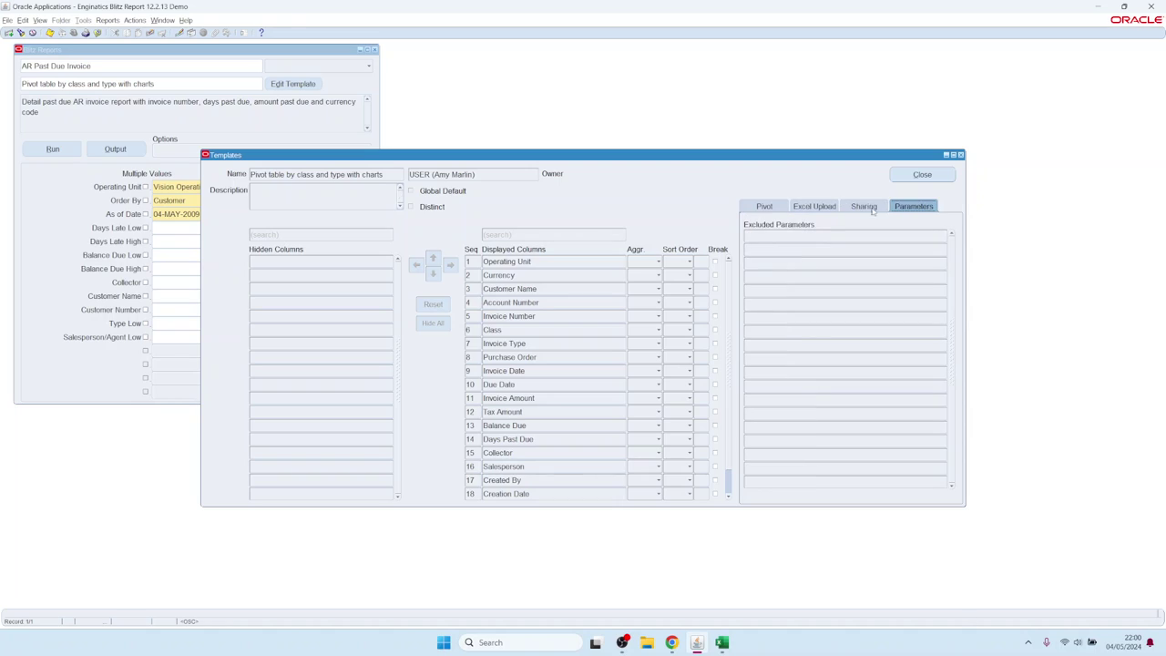
left_click(762, 208)
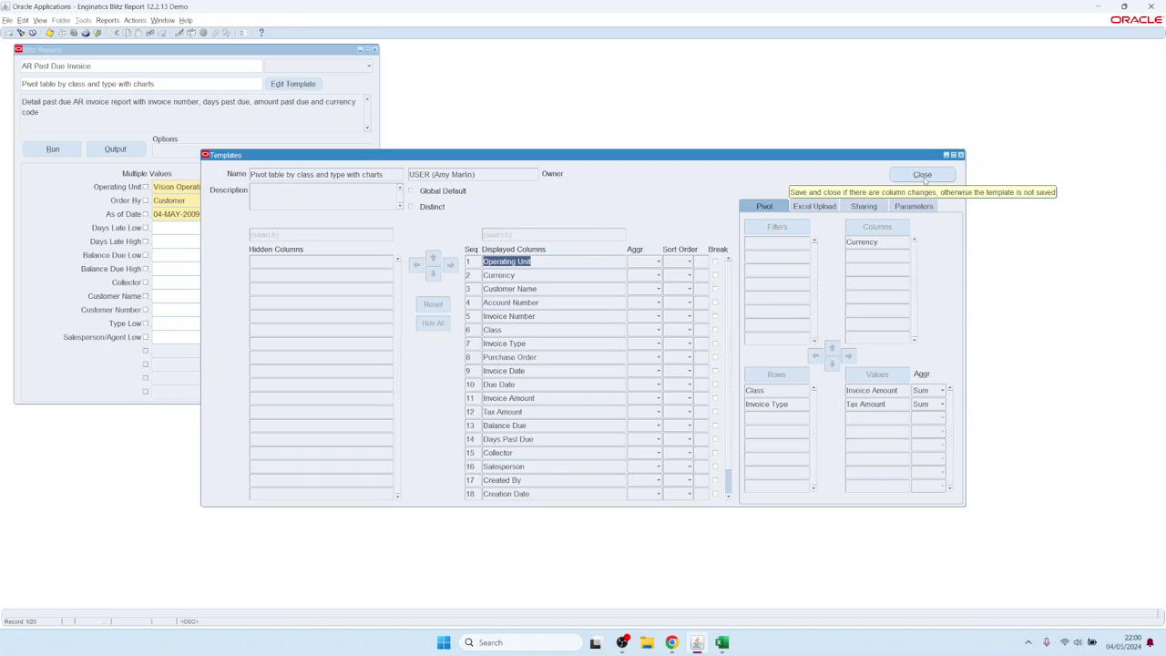
- Run AR Past Due Invoice with the loaded template, view the Excel output, and return to Oracle Applications
left_click(62, 152)
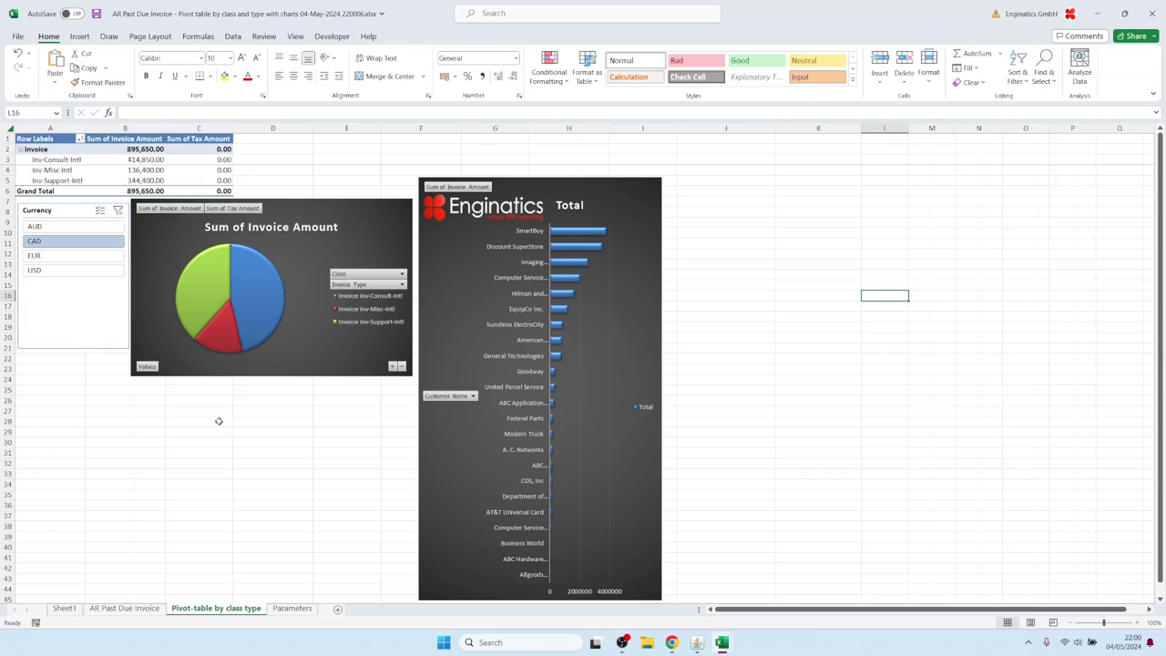
mouse_move(697, 644)
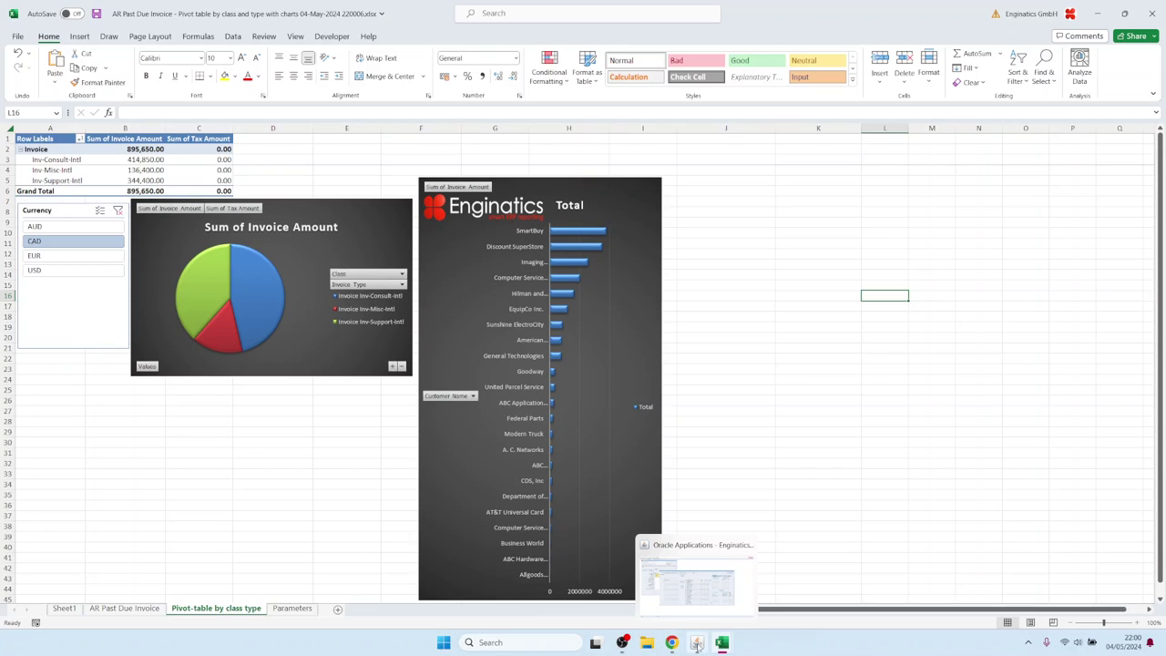
left_click(666, 599)
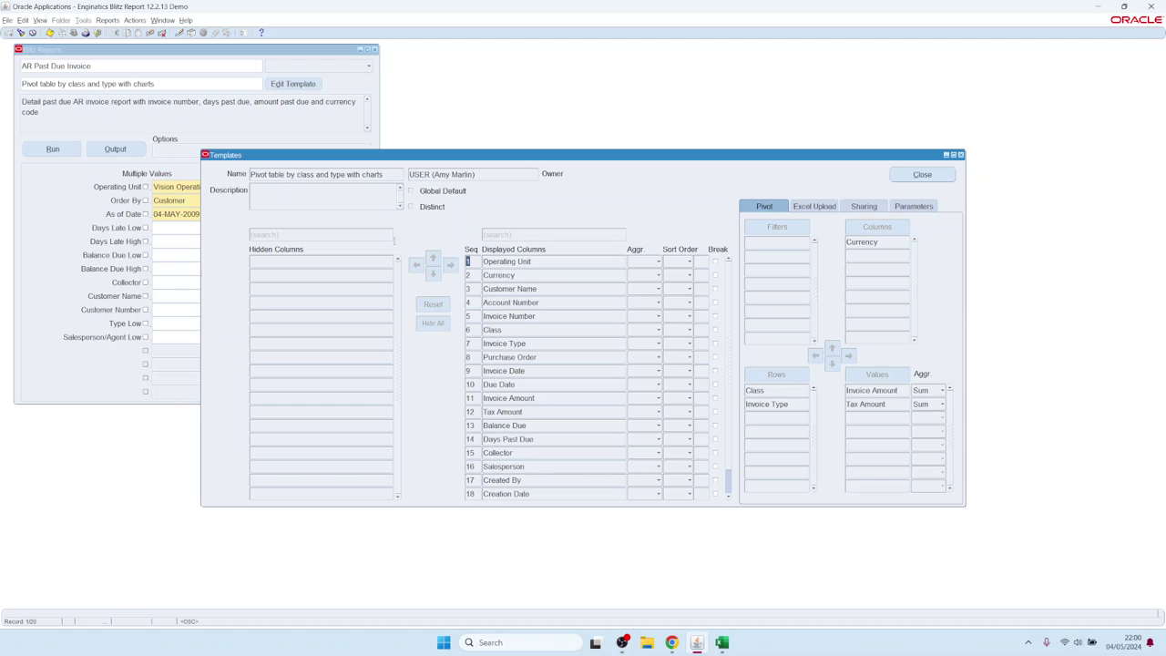
- Copy the template Pivot table by class and type with charts, check the copy's name and owner, and close the template editor
left_click(134, 21)
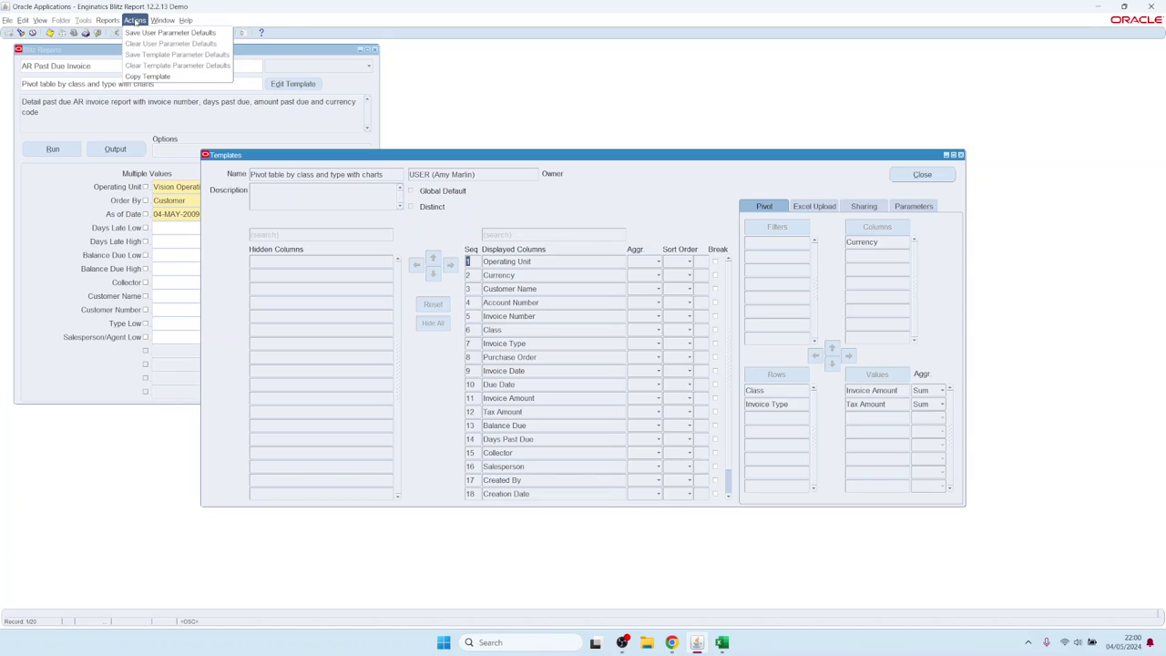
left_click(158, 79)
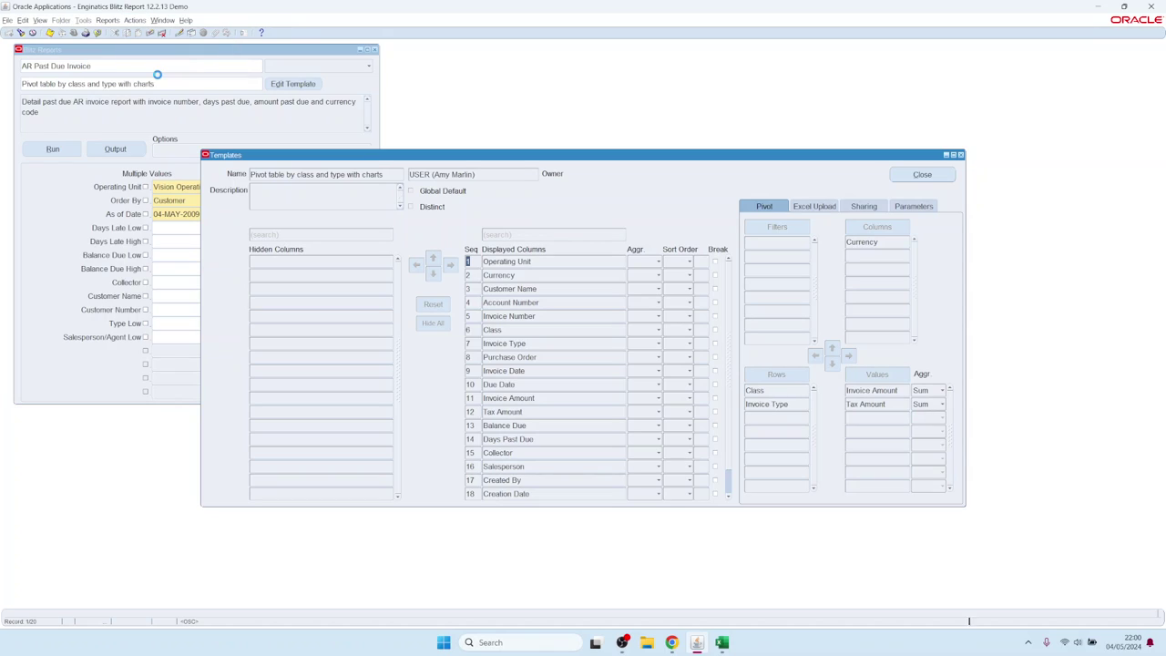
left_click(269, 174)
left_click_drag(252, 174, 405, 176)
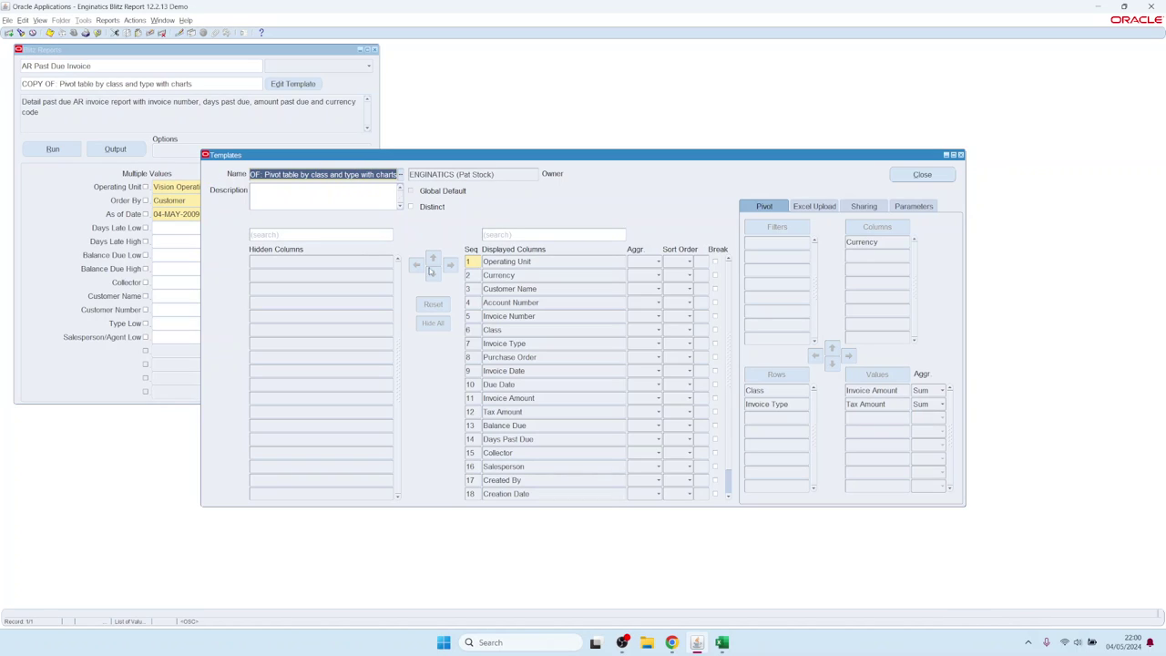
key("Tab")
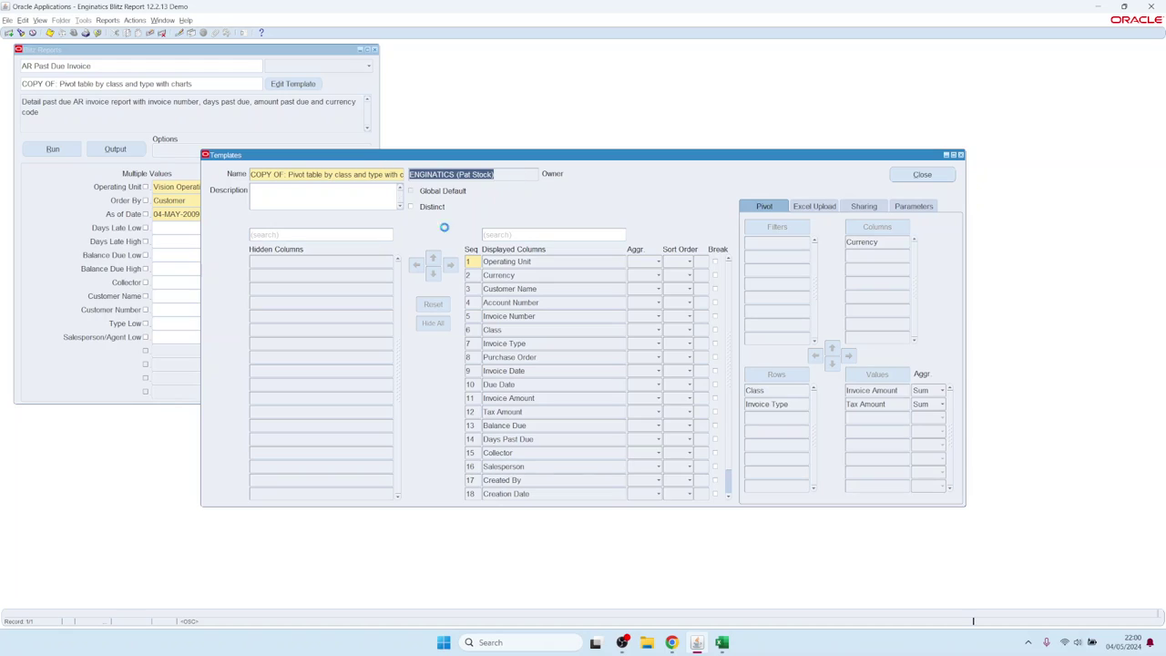
left_click(567, 304)
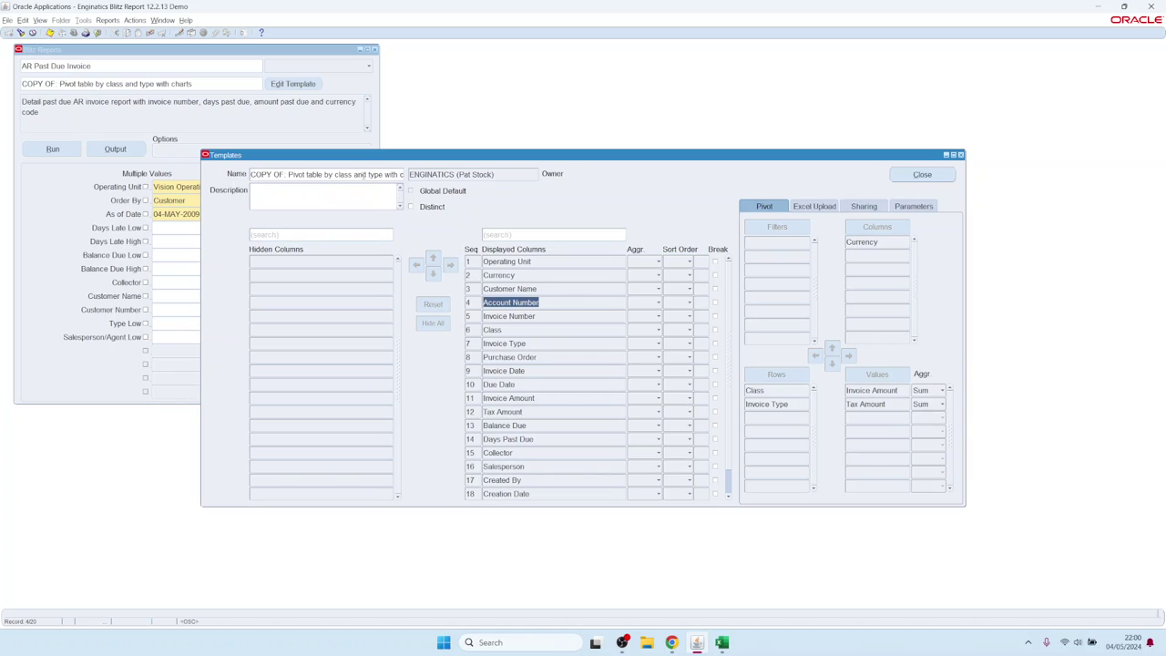
left_click(922, 174)
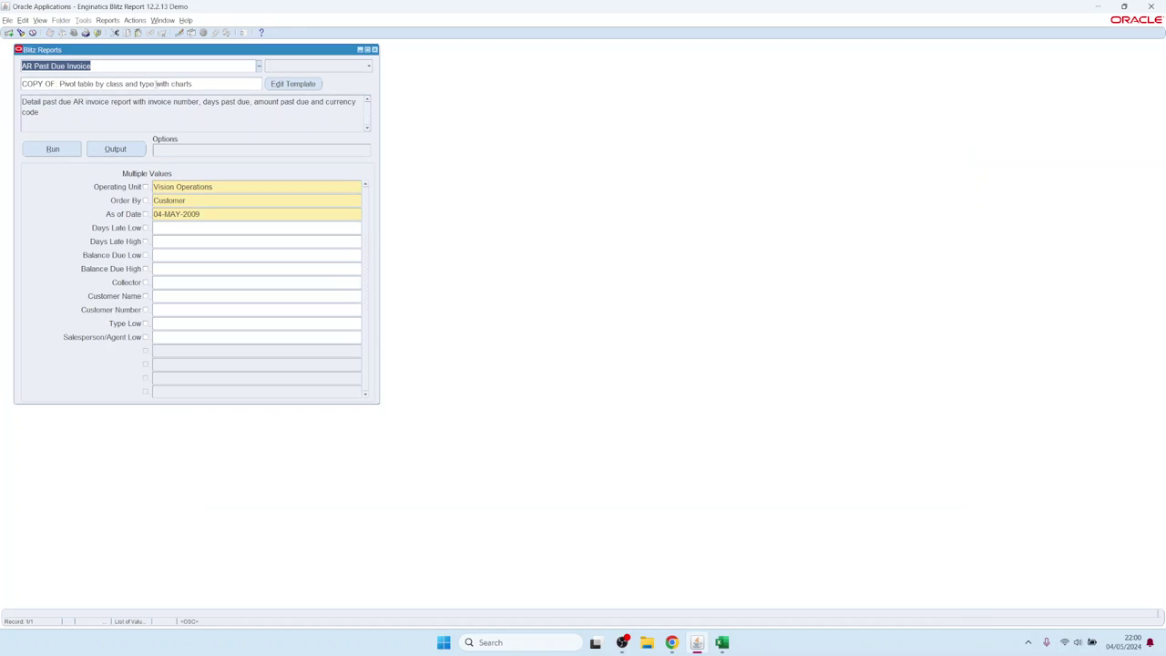
- Choose Dashboard example as the template for the AR Past Due Invoice report
key("ctrl+l")
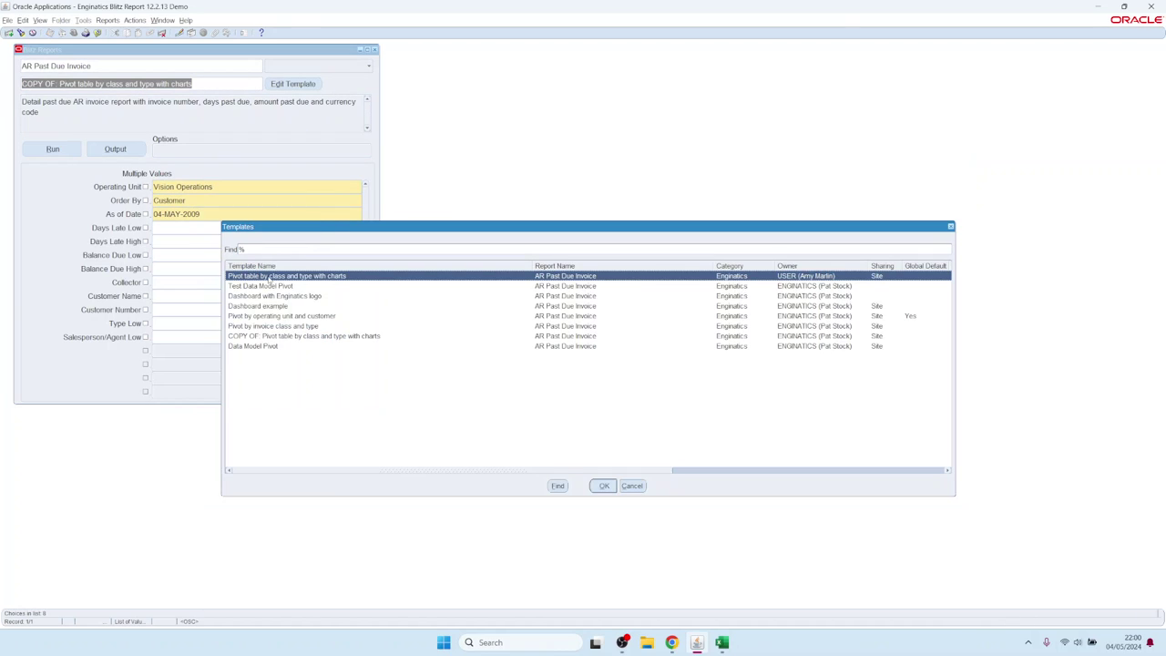
left_click(259, 337)
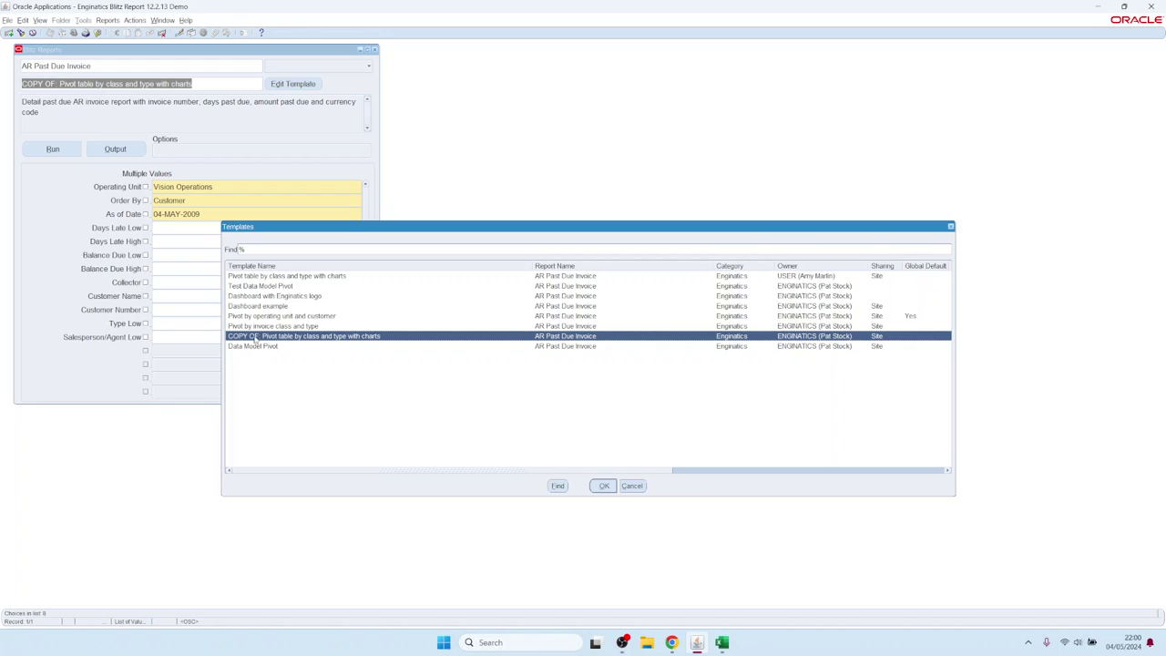
left_click(250, 307)
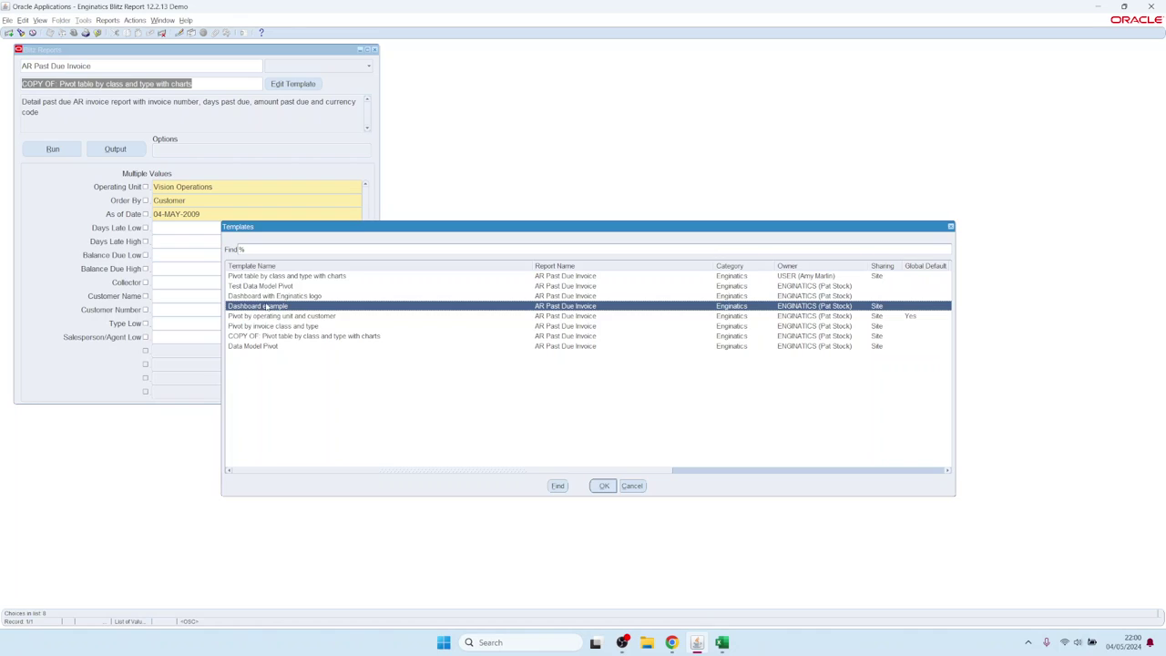
double_click(266, 307)
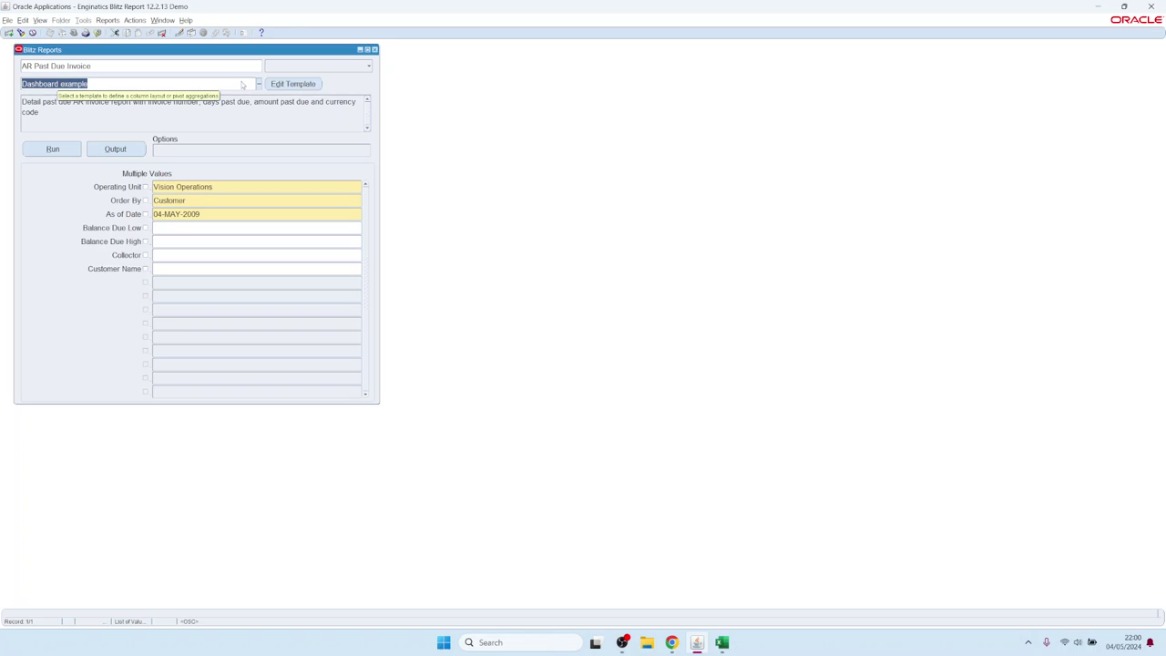
- Load the copied pivot table template in the template editor and delete it
left_click(289, 86)
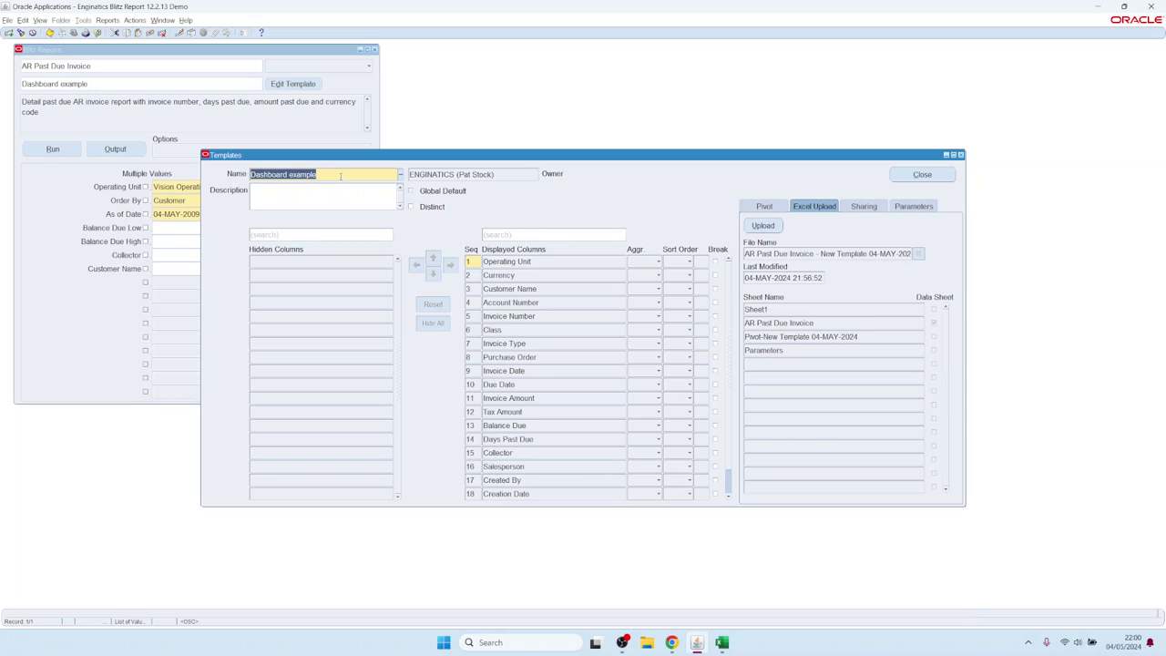
key("ctrl+l")
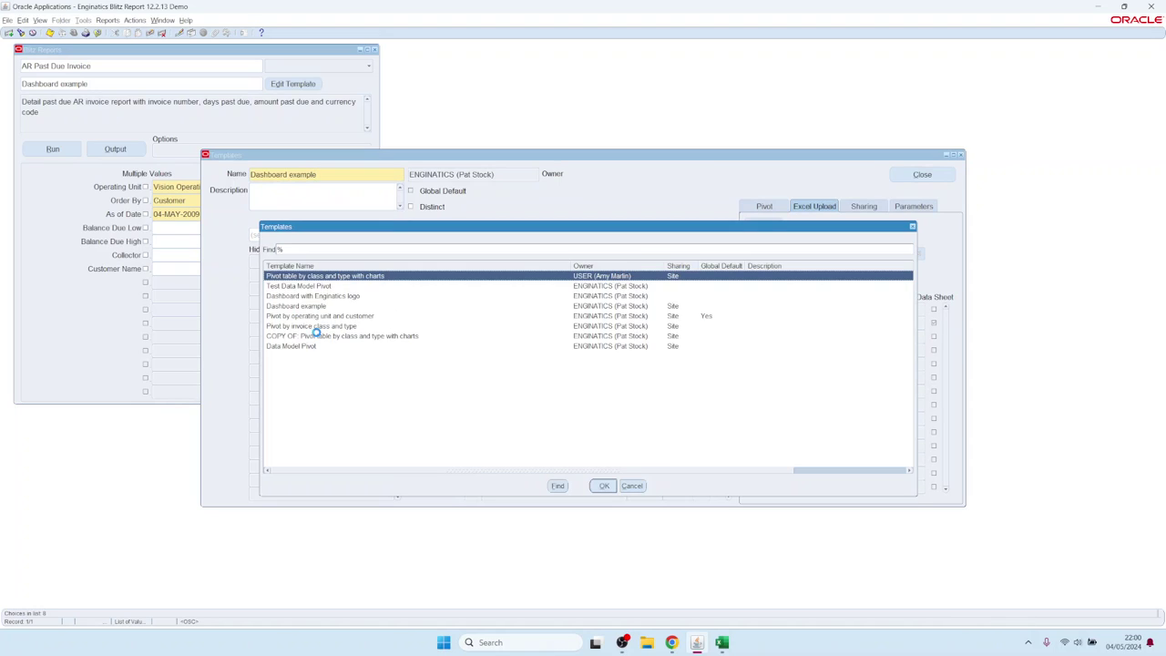
left_click(319, 337)
double_click(319, 336)
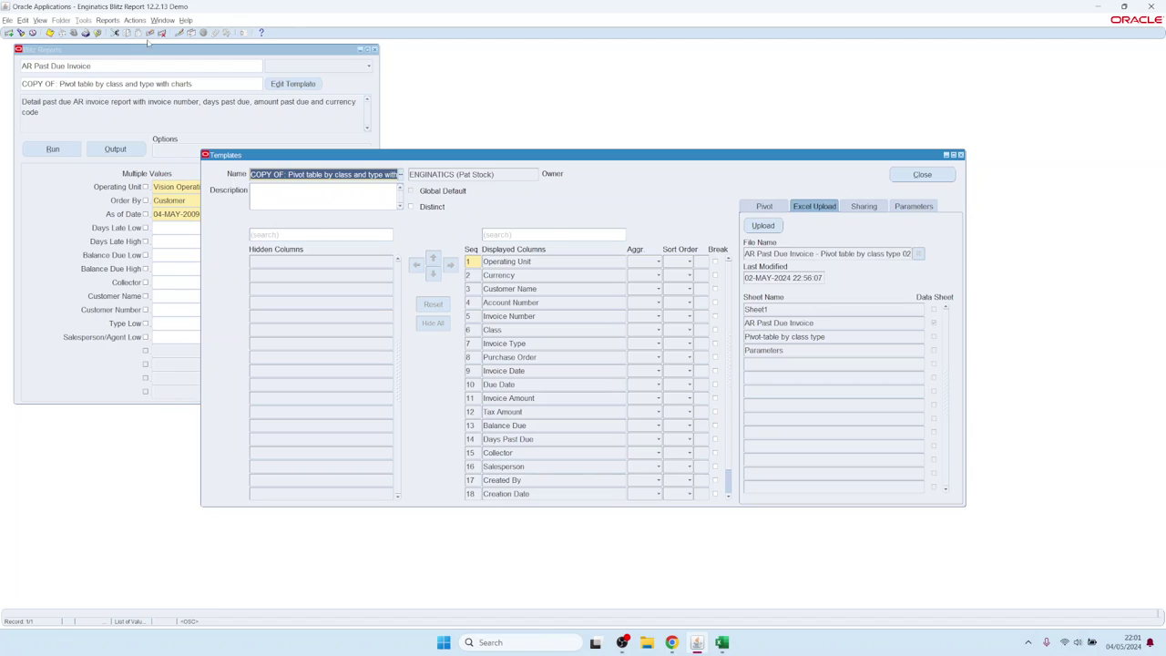
left_click(301, 174)
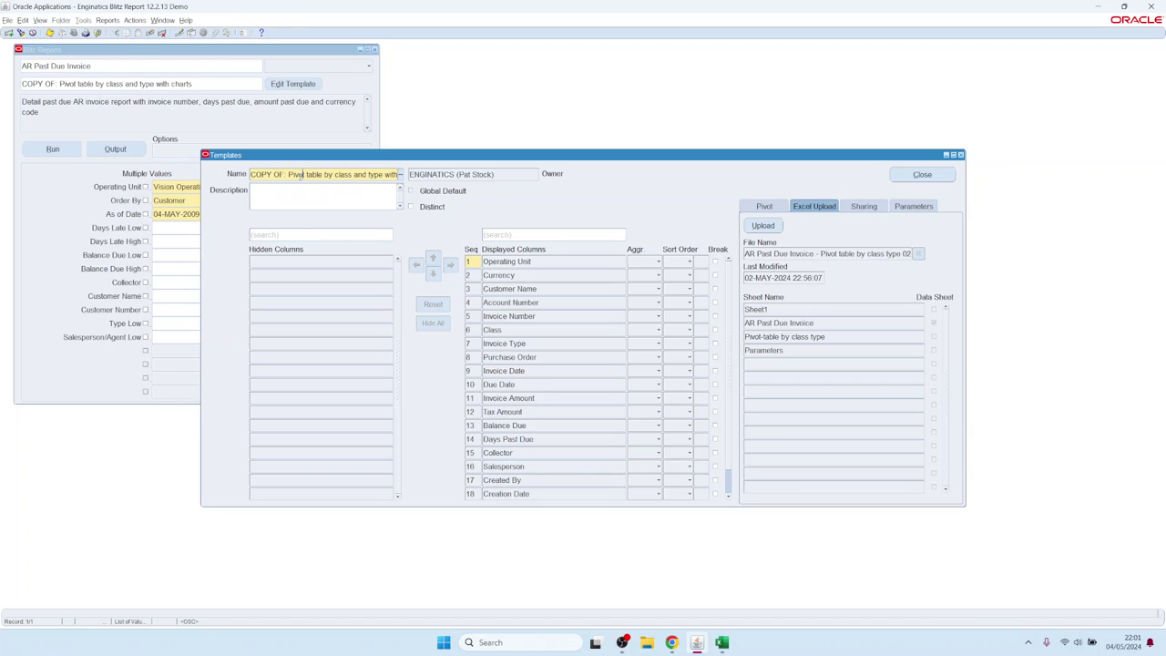
left_click(163, 34)
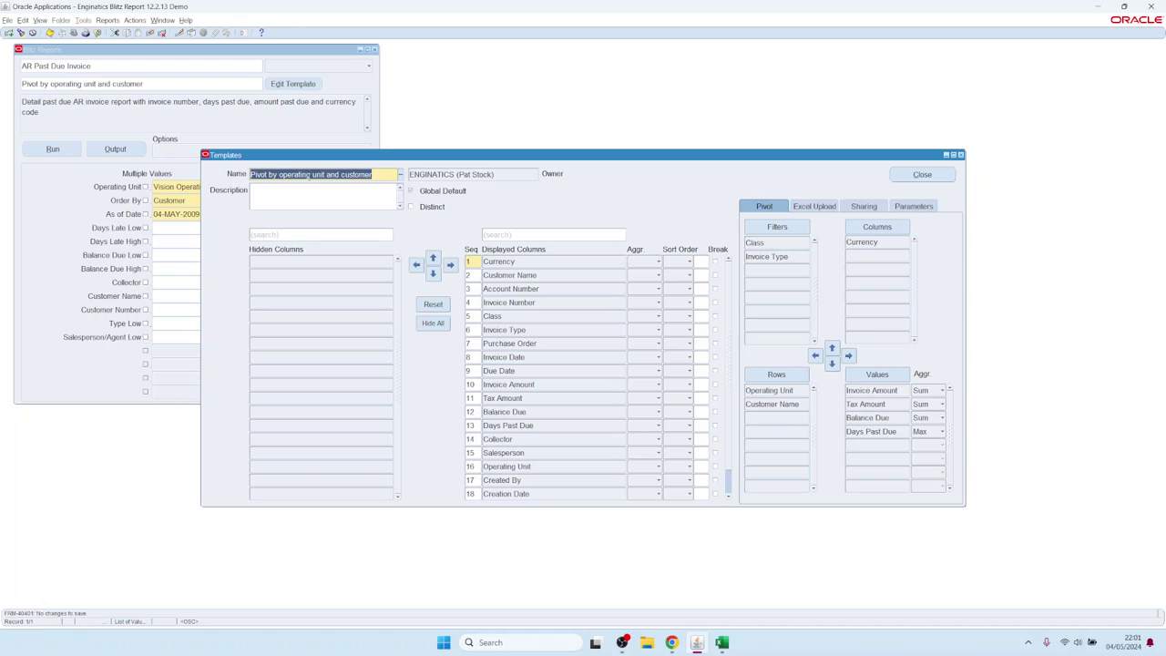
- Query all of the report's templates and step through the records to Data Model Pivot
left_click(307, 174)
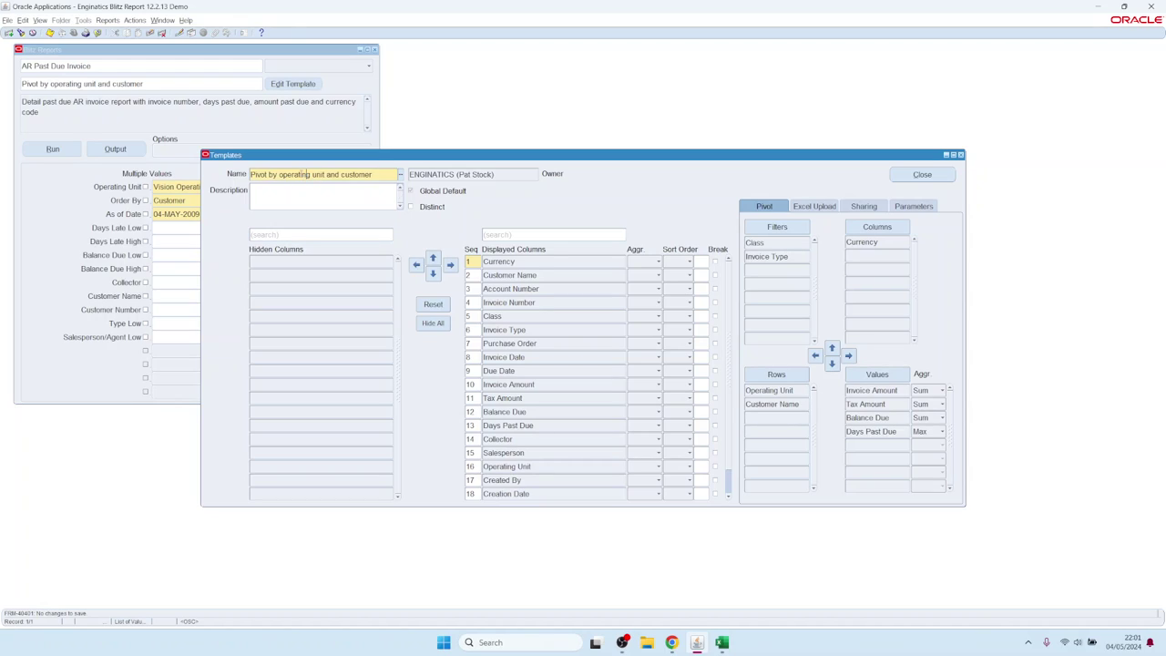
key("F11")
key("ctrl+F11")
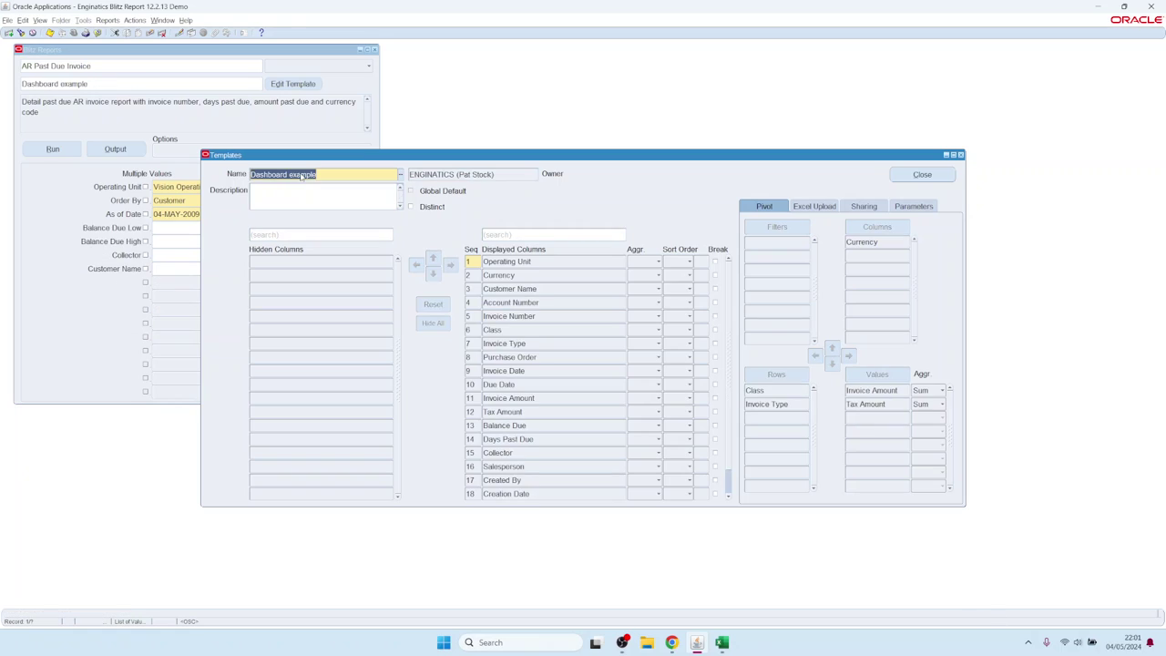
key("Down")
key("Down")
key("Down")
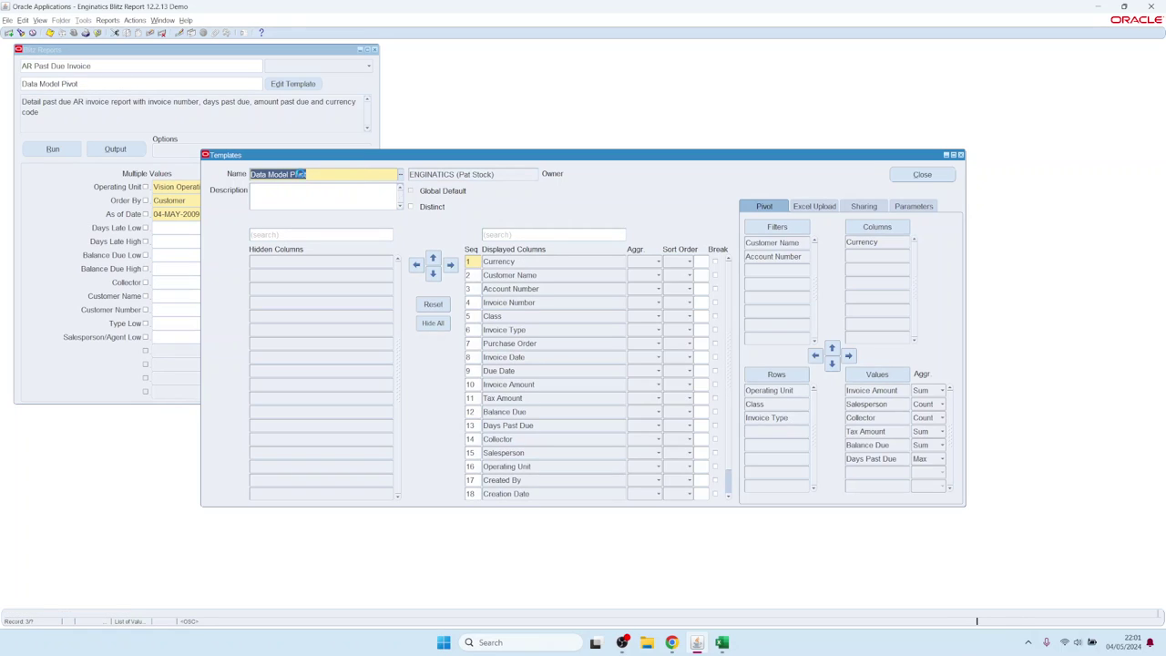
- Step through the template records to Test Data Model Pivot and back to Dashboard with Enginatics logo
key("Down")
key("Down")
key("Down")
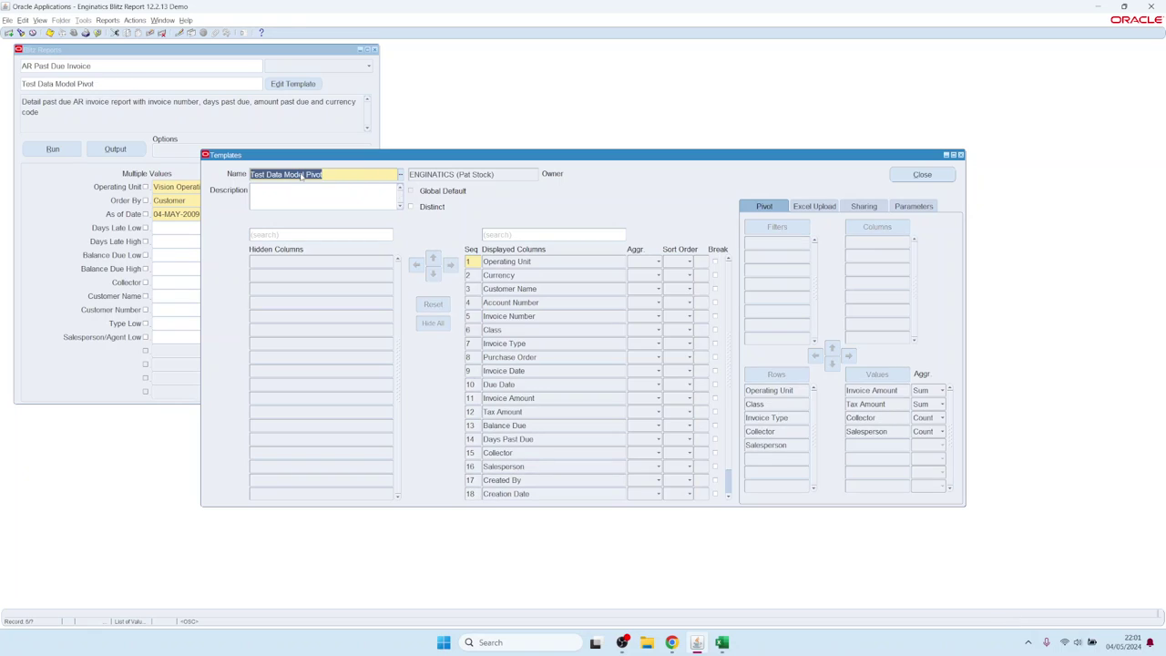
key("Up")
key("Up")
key("Up")
key("Up")
key("Up")
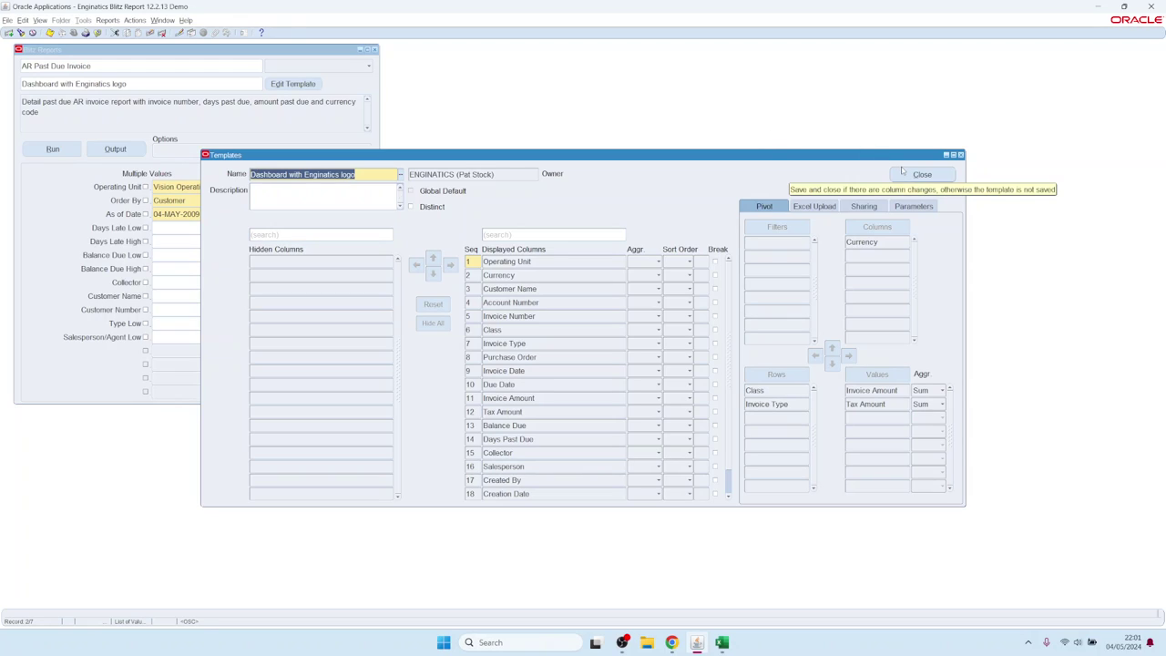
- Create a new template for AR Past Due Invoice and try to clear its default name
left_click(325, 174)
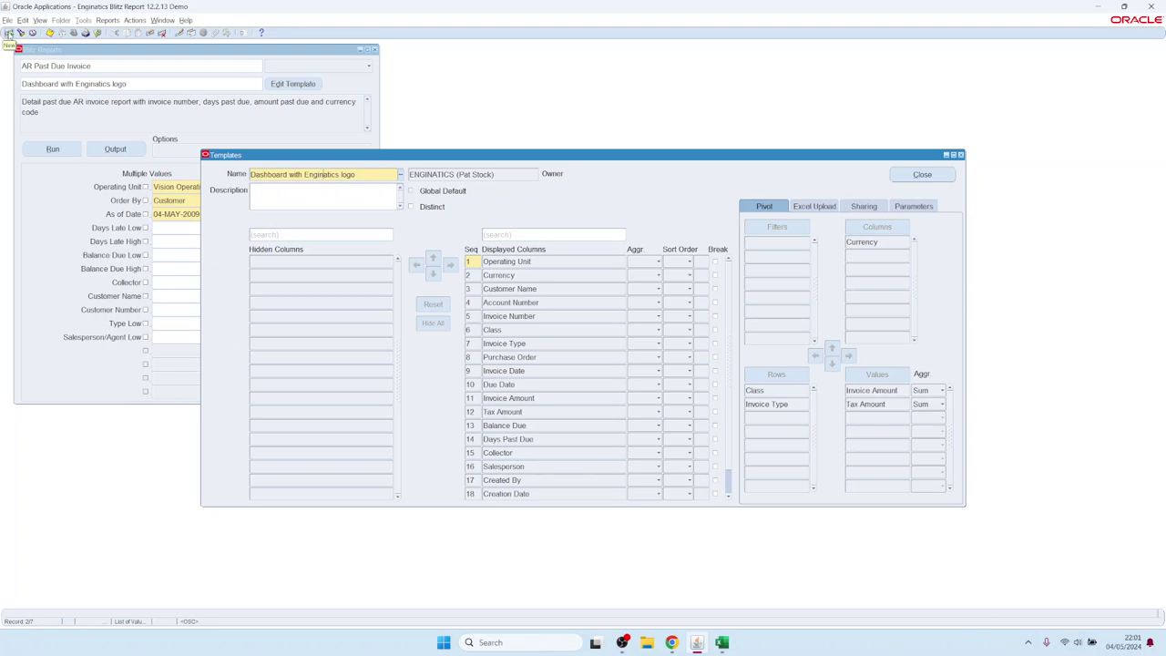
left_click(8, 34)
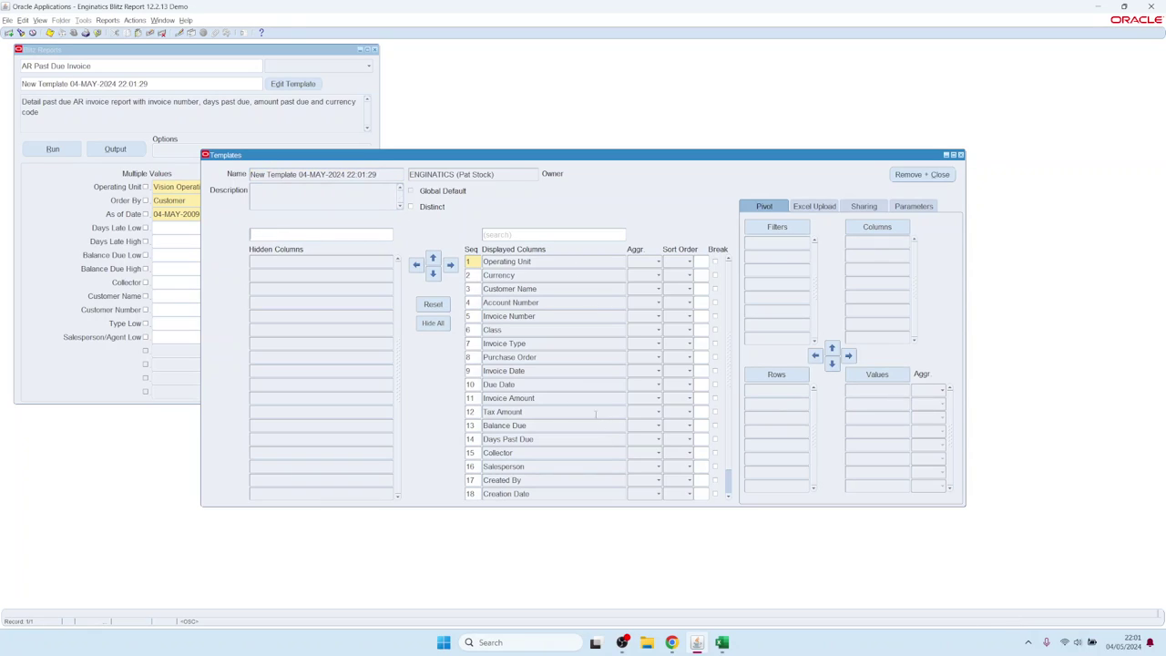
left_click_drag(363, 176, 235, 165)
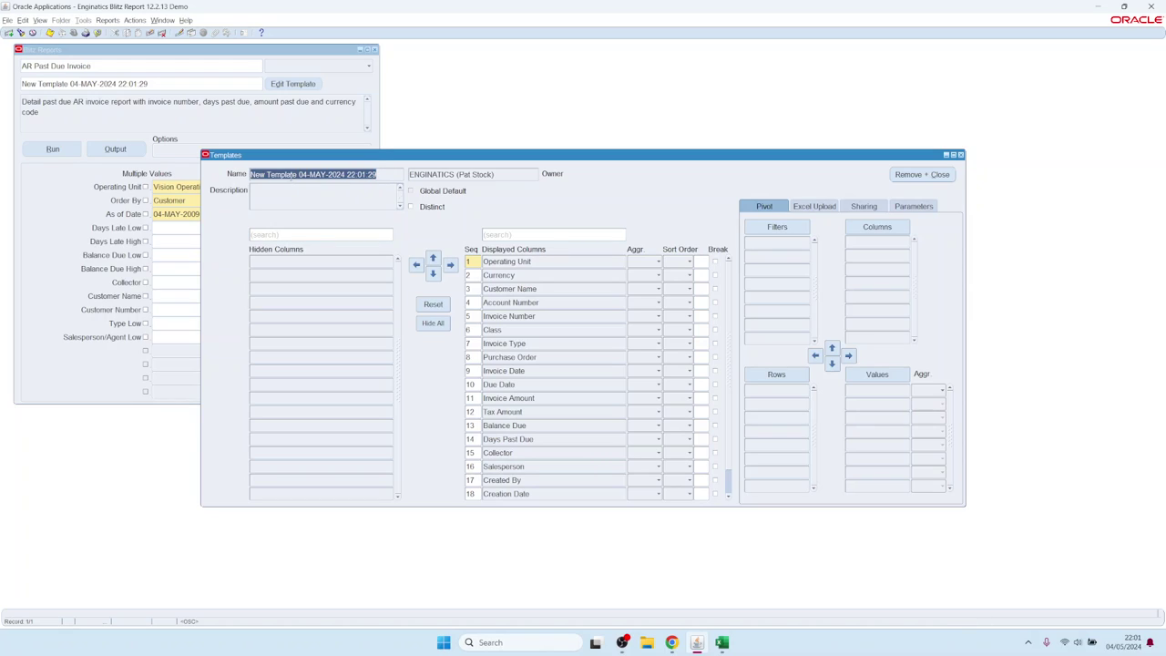
left_click(293, 174)
key("BackSpace")
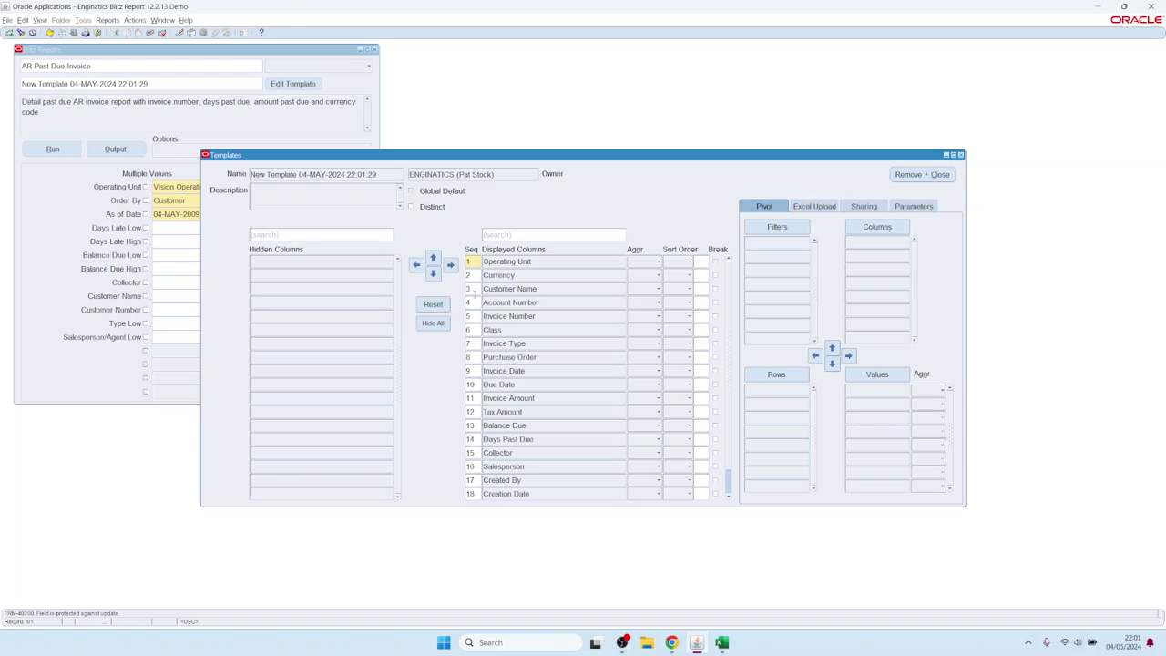
- Move the Account Number column down to sequence 7 in the new template's displayed columns
left_click(550, 302)
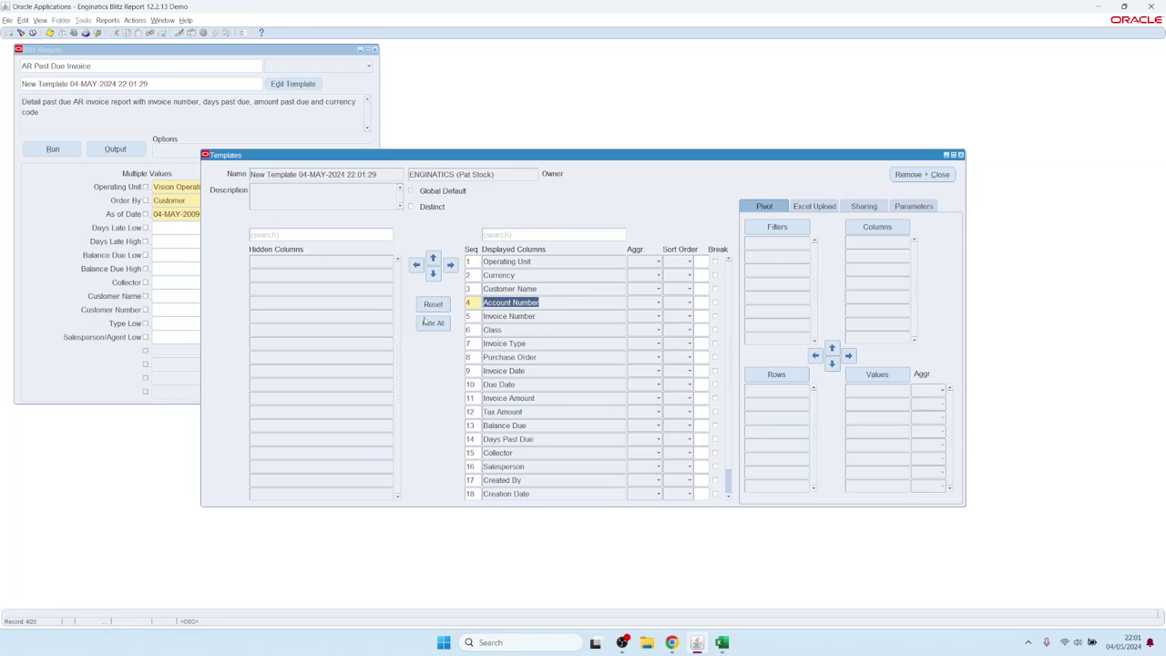
left_click(433, 275)
left_click(434, 274)
left_click(433, 274)
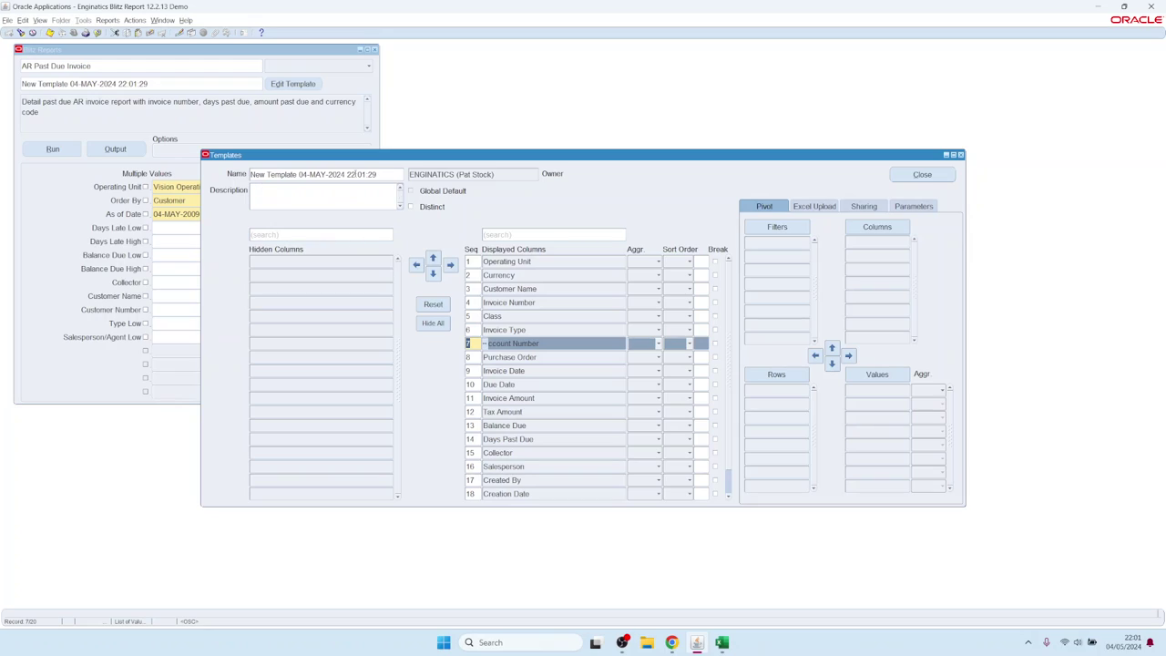
- Name the new template Test tempate, and save and close it
left_click(385, 176)
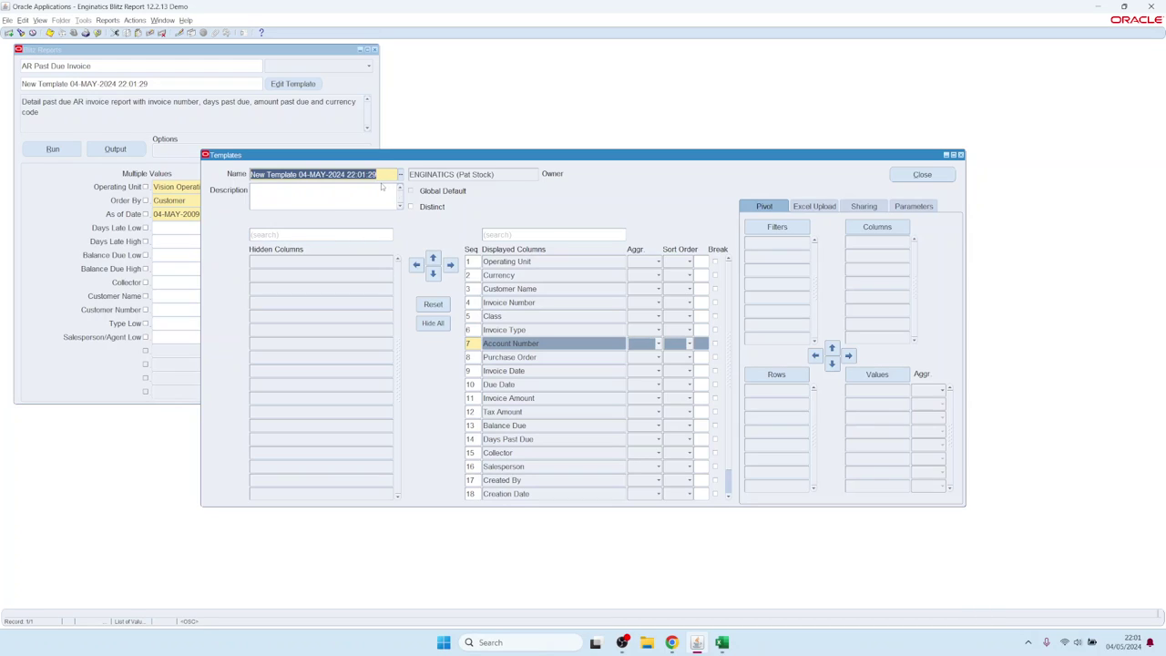
type("Test tempate")
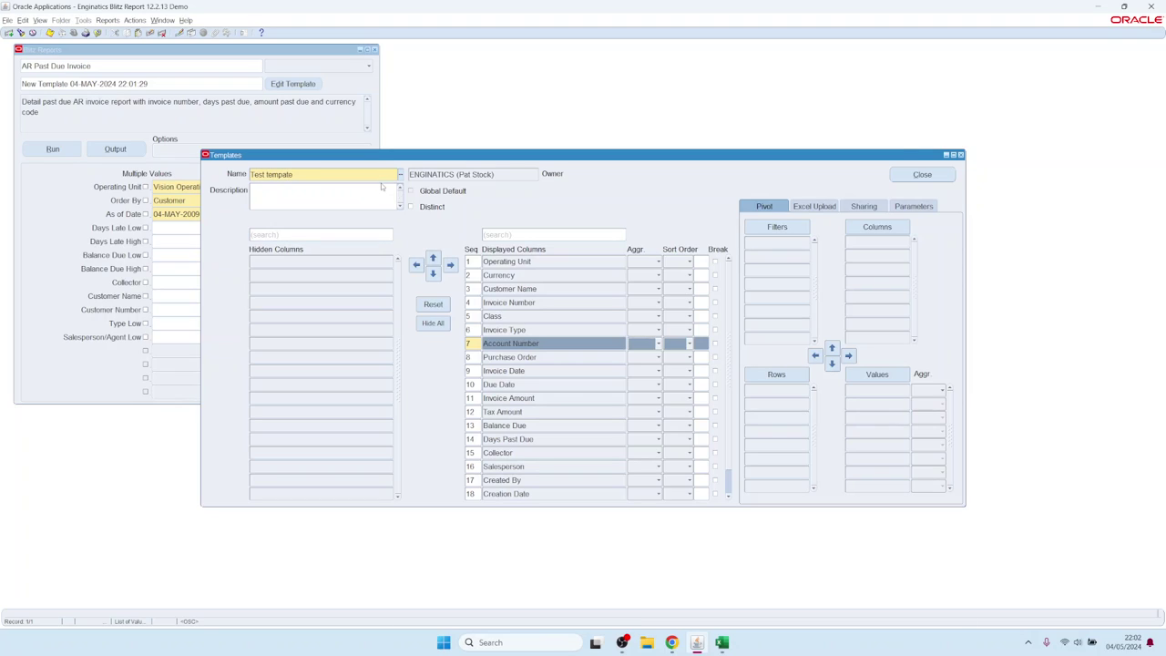
left_click(920, 174)
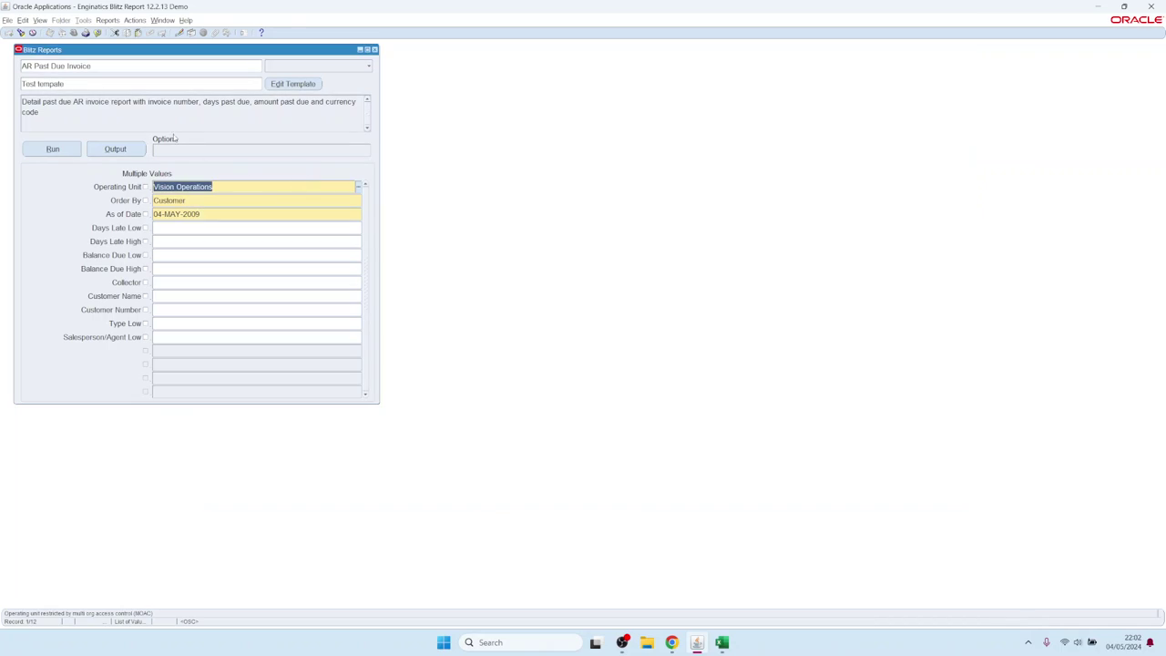
- Start another new template with Operating Unit moved one place down, and reset its columns and discard it
left_click(147, 86)
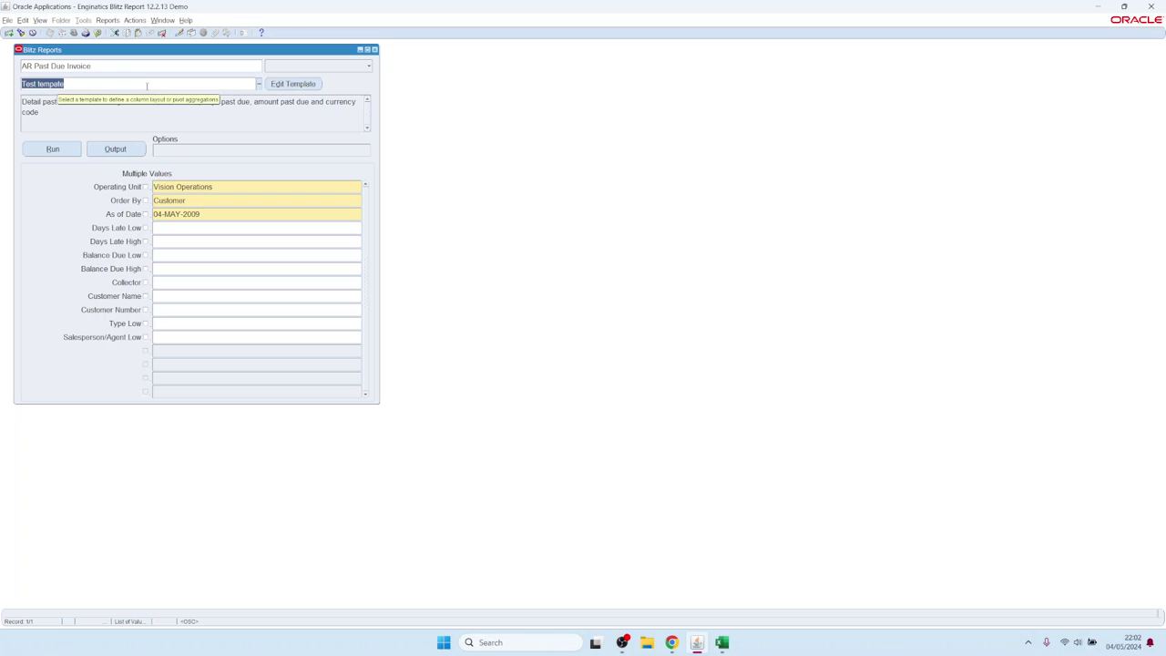
key("Delete")
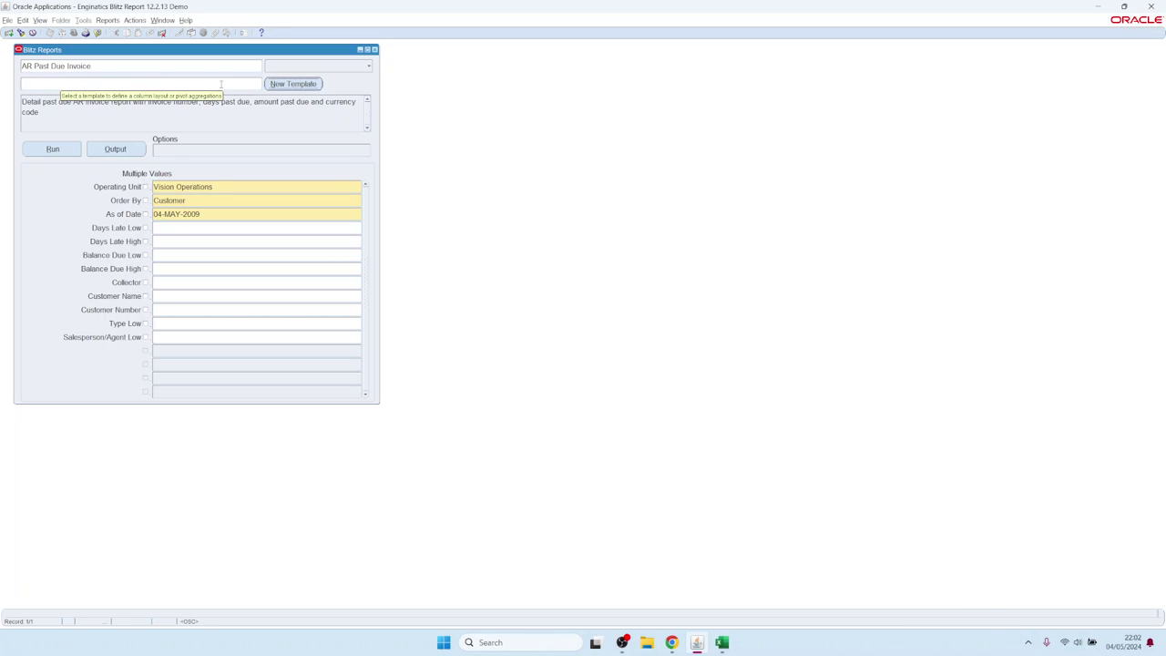
left_click(294, 84)
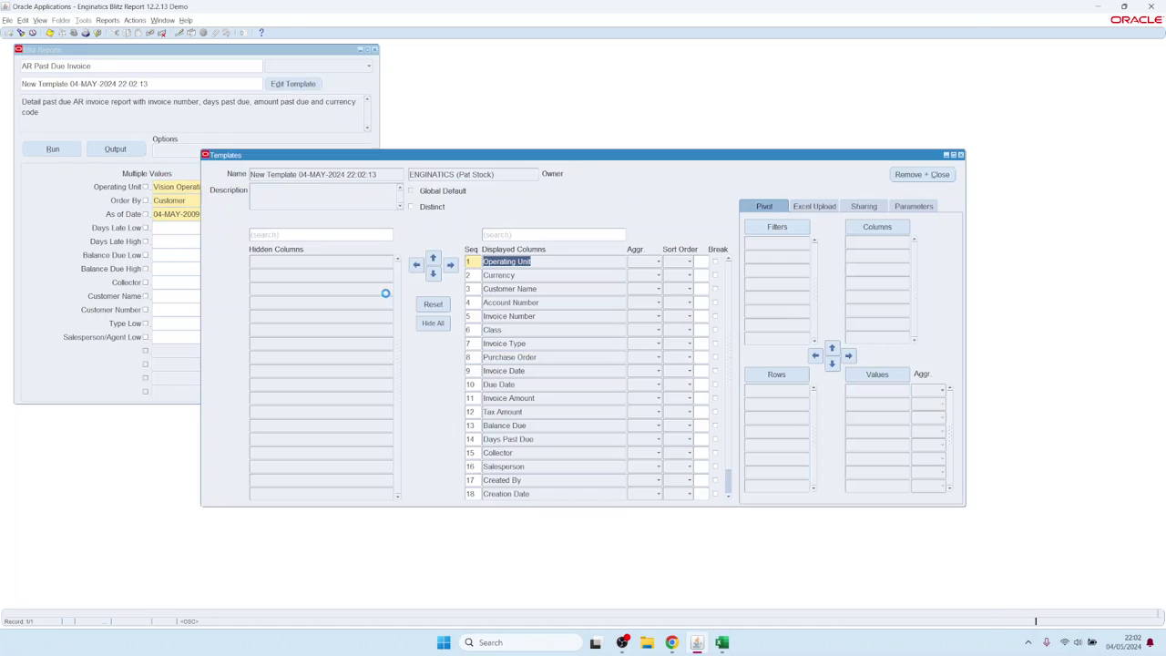
left_click(433, 274)
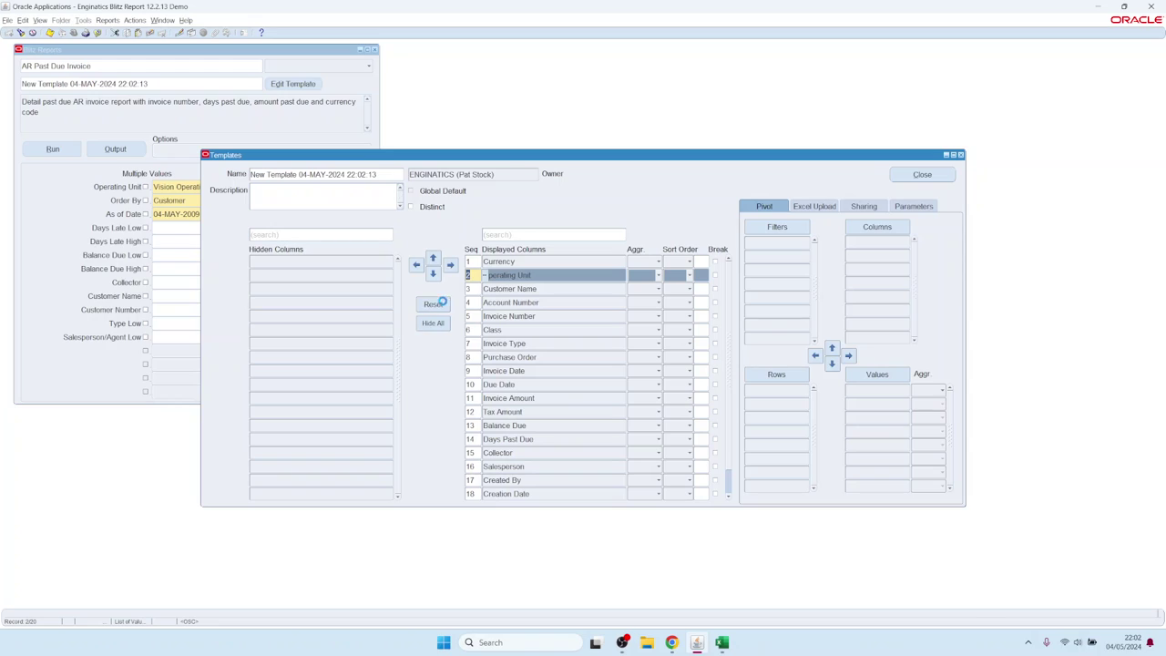
left_click(433, 304)
left_click(907, 177)
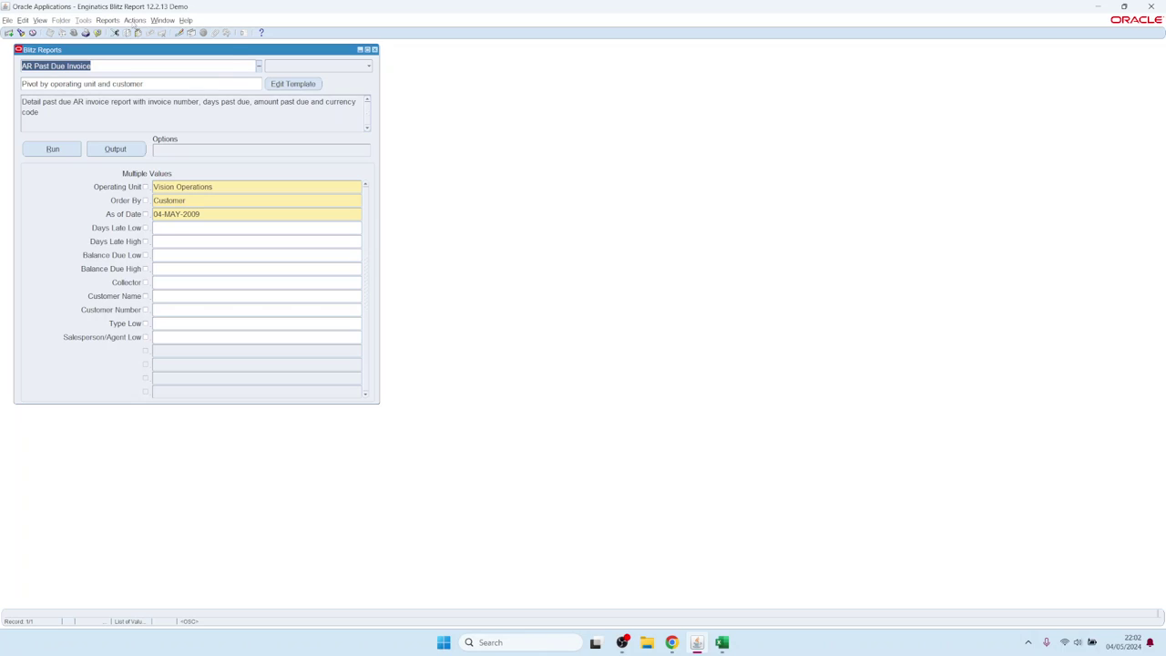
- Choose Dashboard example as the template for AR Past Due Invoice and run the report
left_click(134, 20)
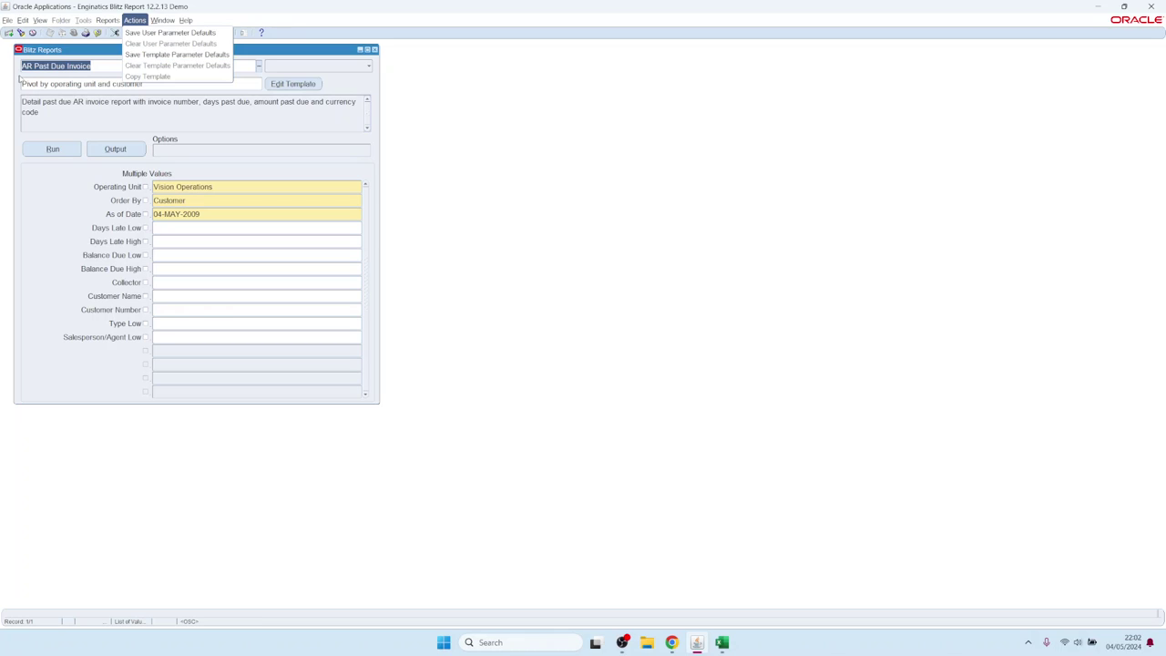
left_click(68, 86)
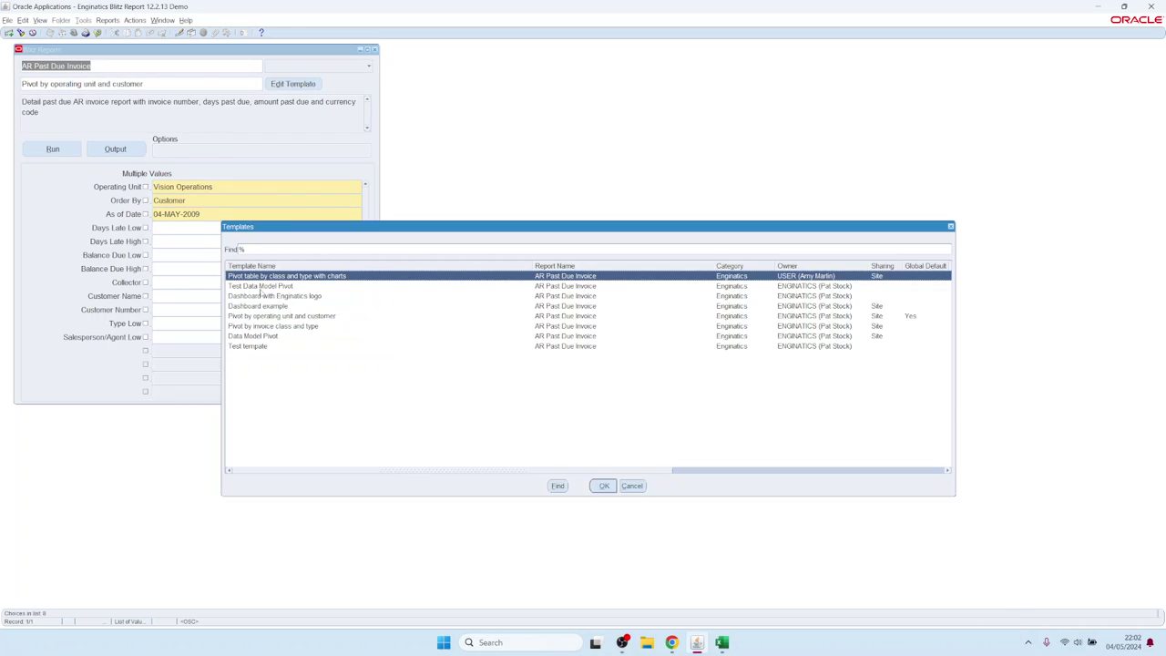
double_click(258, 307)
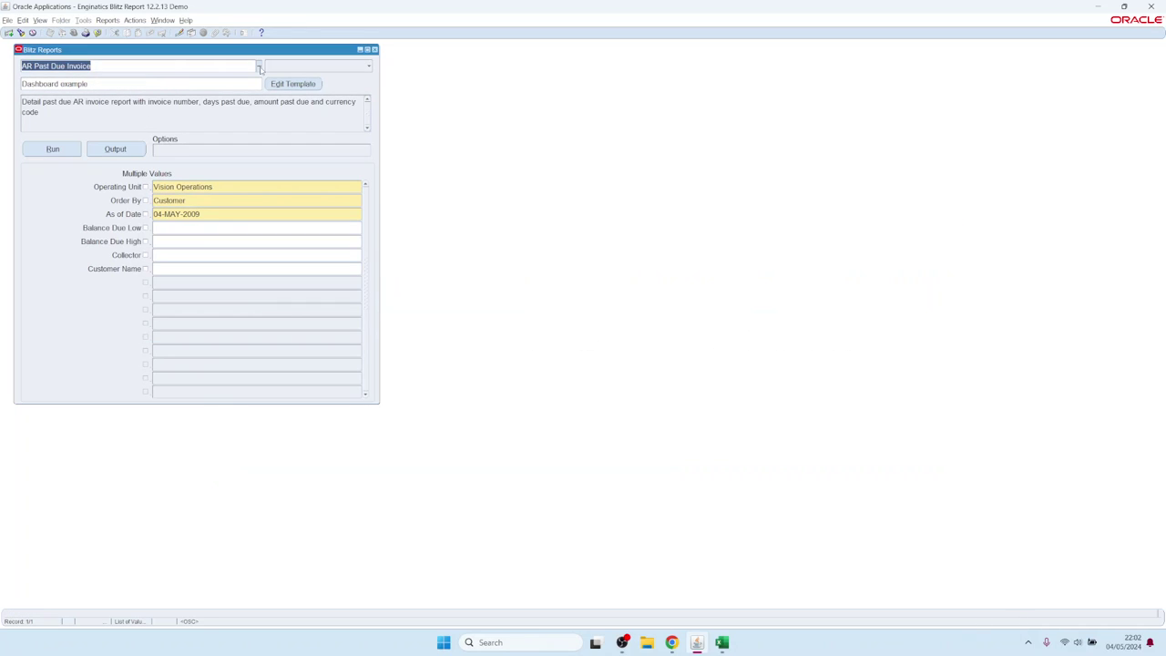
left_click(52, 149)
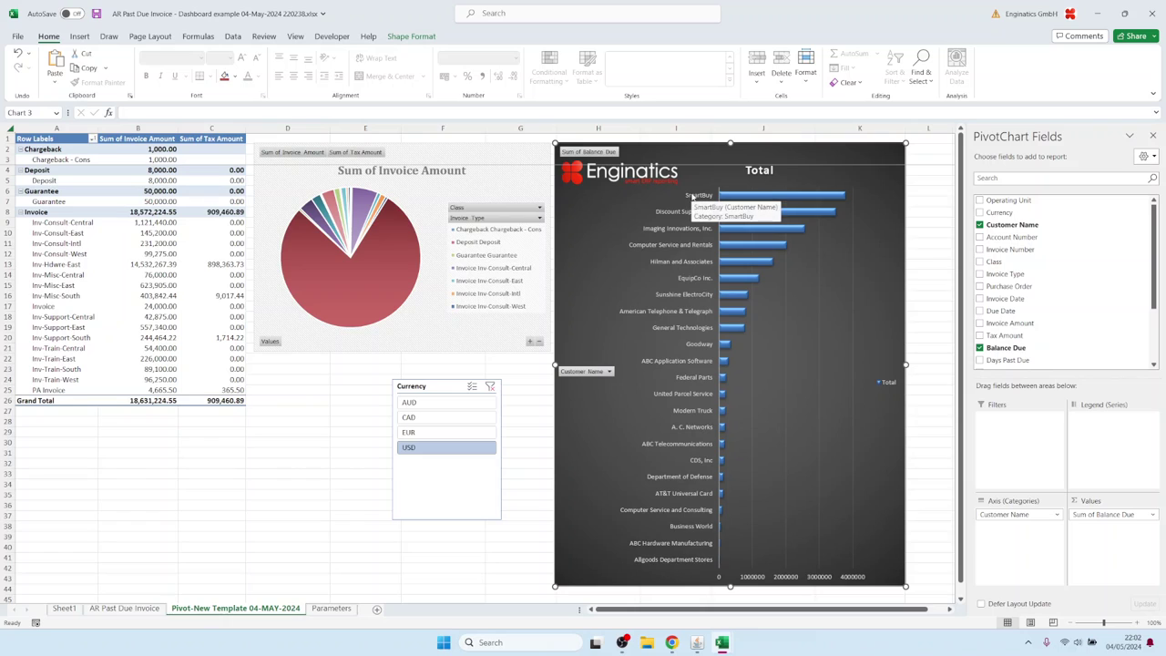
- Copy the customer names from American Telephone & Telegraph to SmartBuy on Sheet1 of the Excel output
left_click(124, 608)
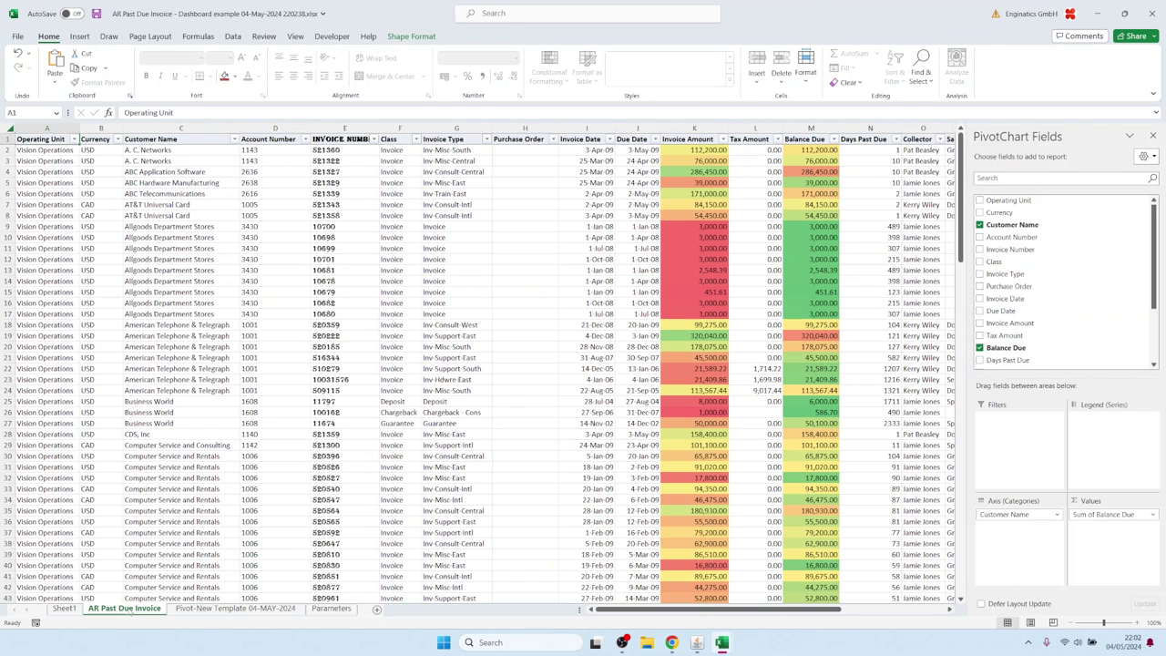
left_click(65, 608)
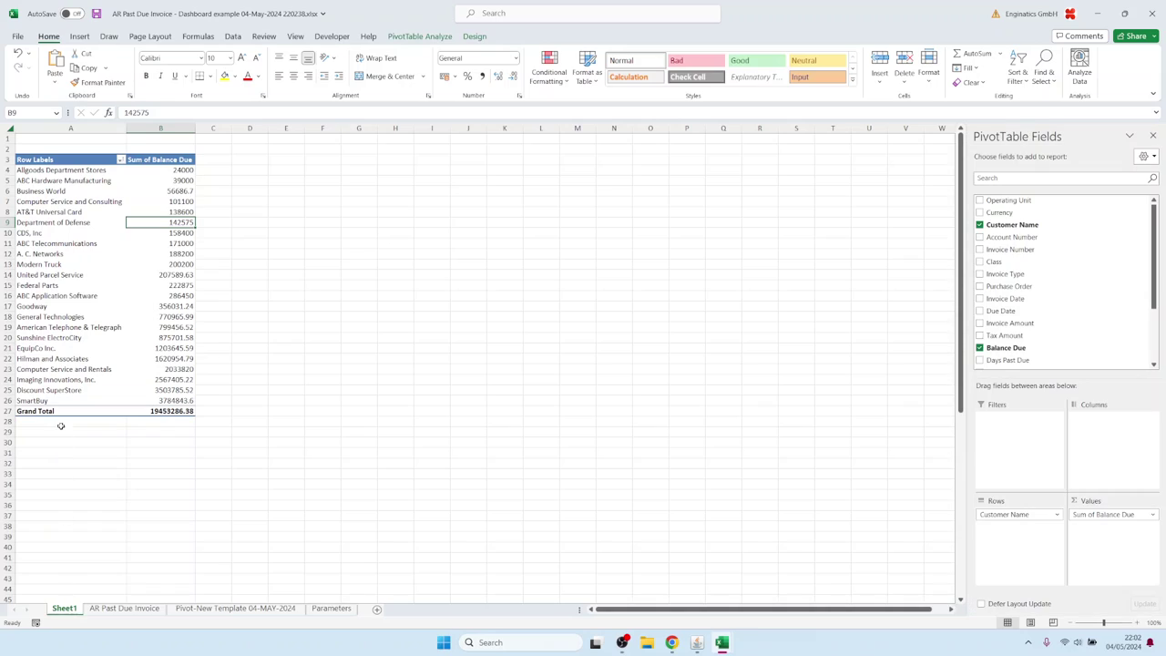
left_click_drag(50, 327, 46, 398)
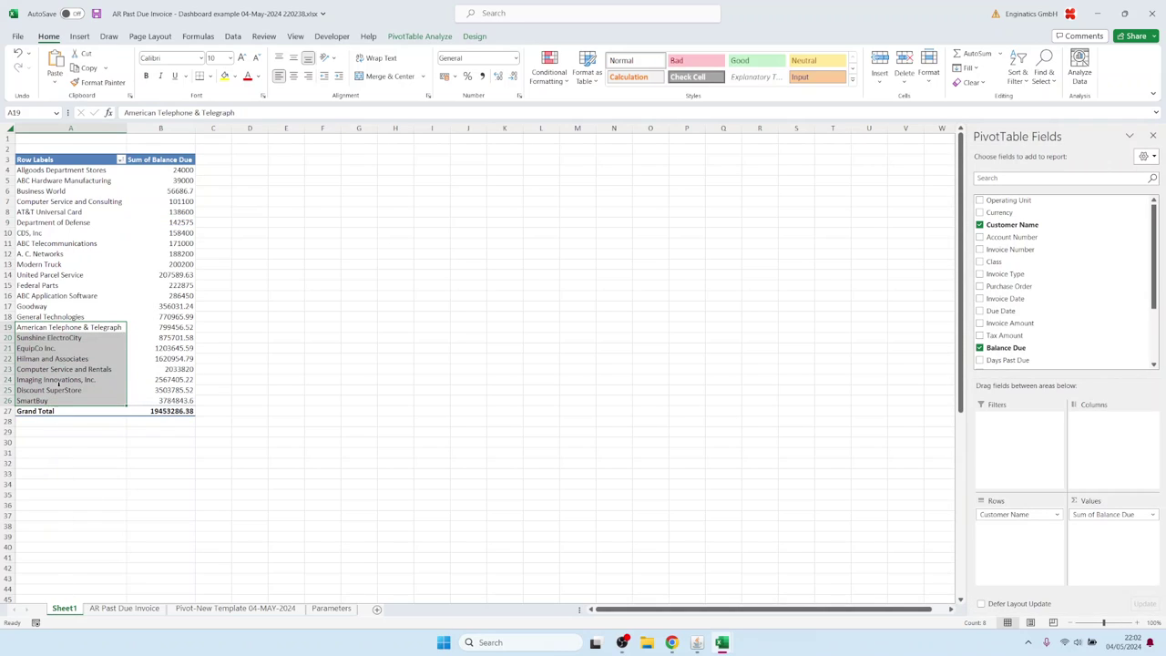
key("ctrl+c")
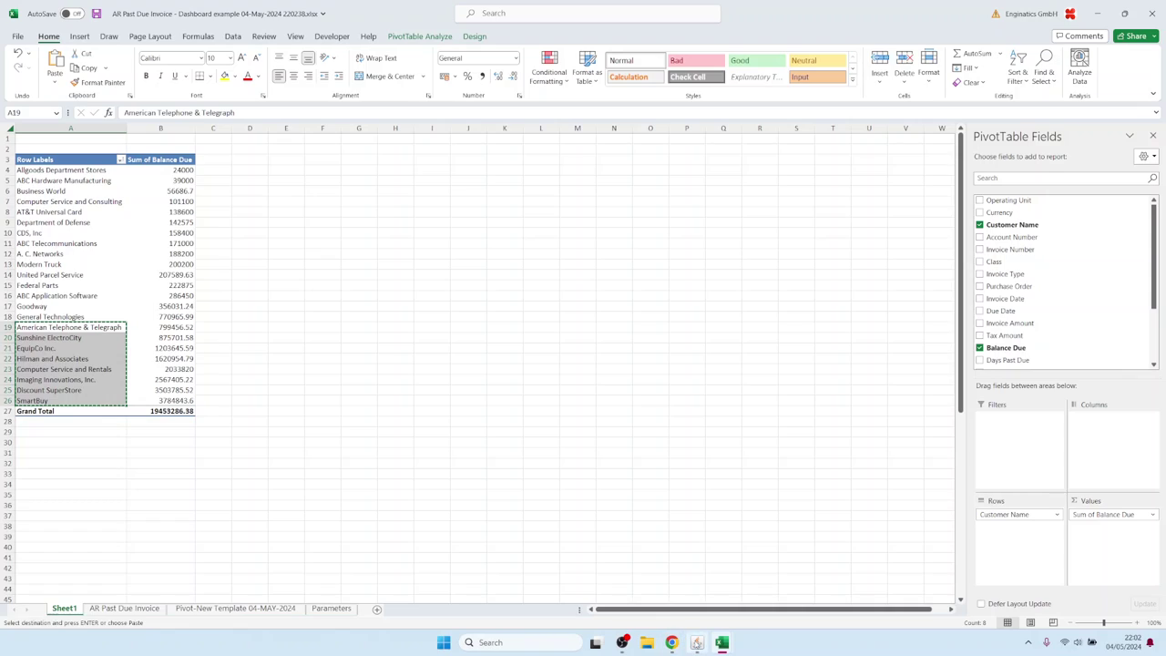
- Switch to Oracle Applications, paste the copied customers as multiple values for Customer Name, and run the report
left_click(697, 642)
left_click(145, 268)
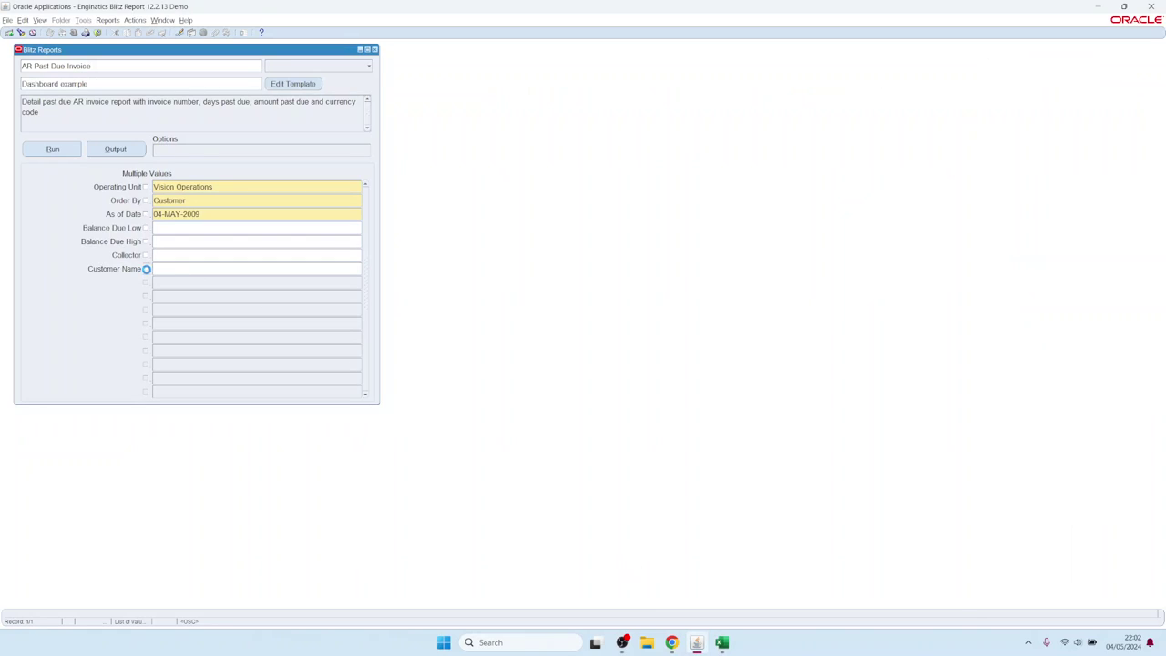
key("ctrl+e")
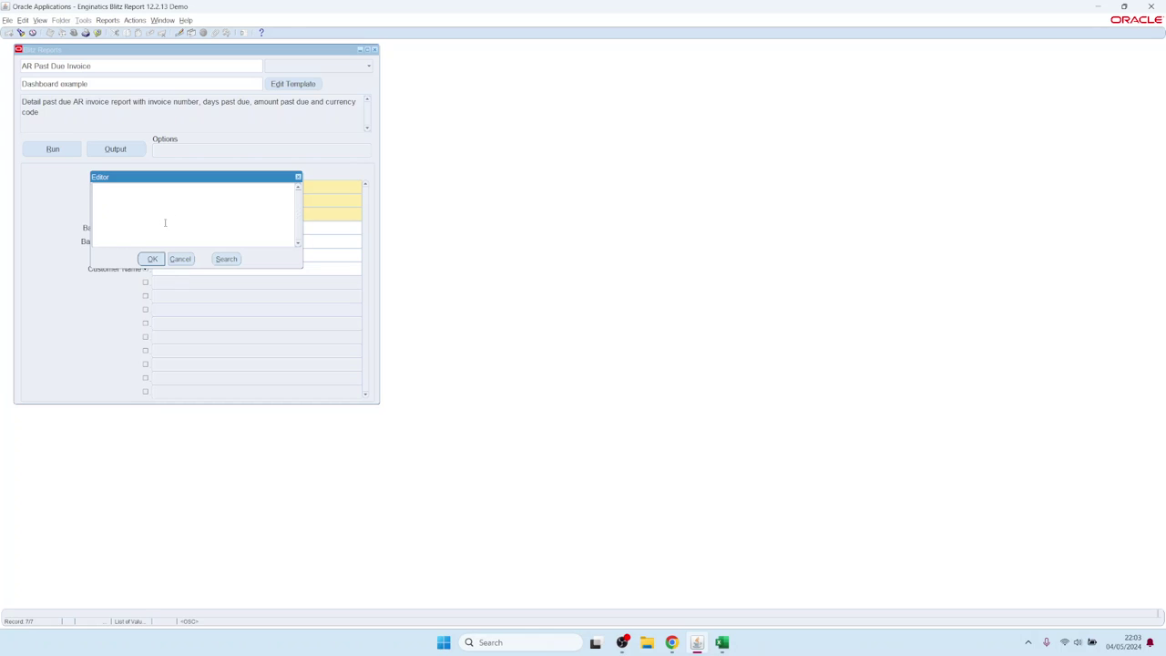
key("ctrl+v")
left_click(149, 258)
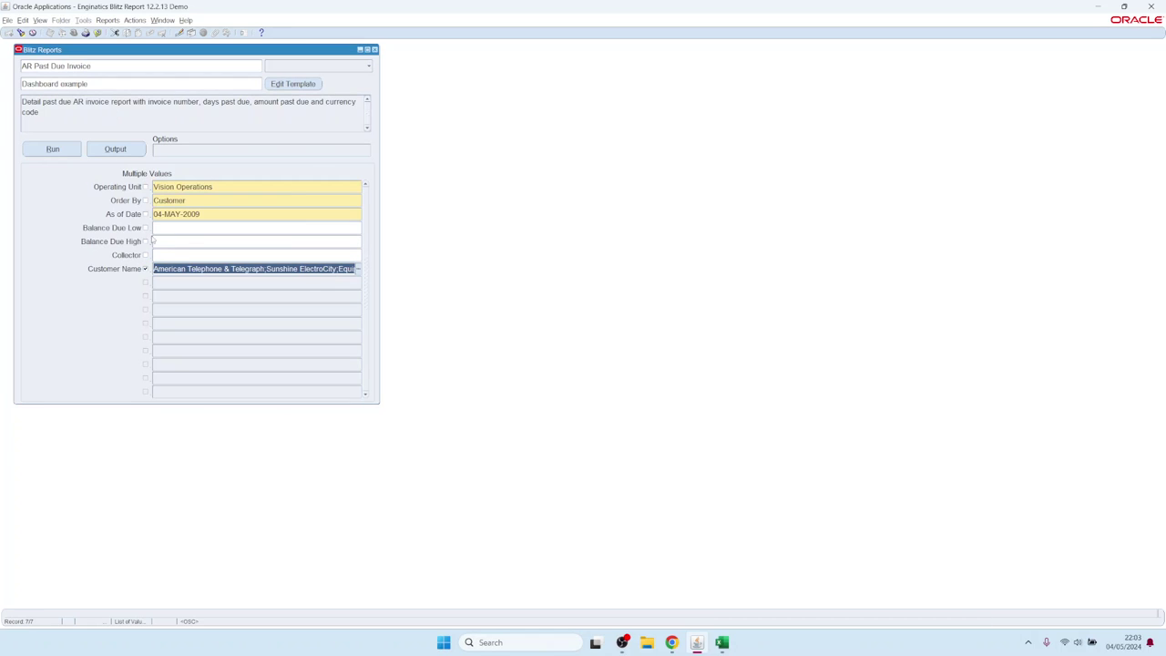
left_click(66, 149)
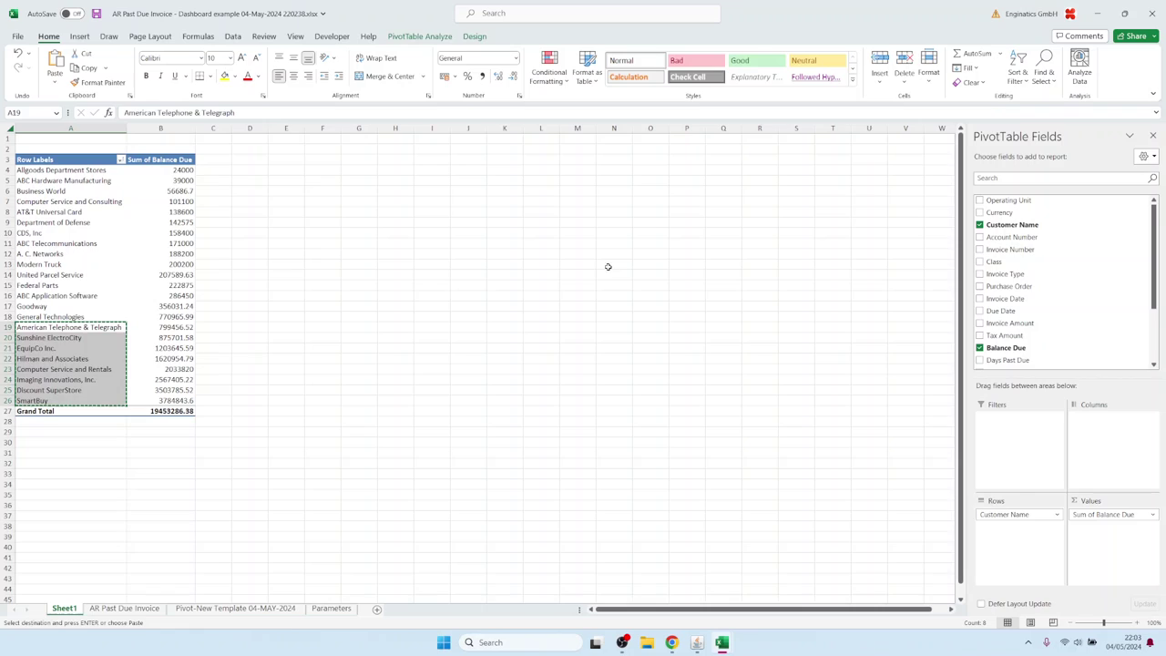
left_click(577, 273)
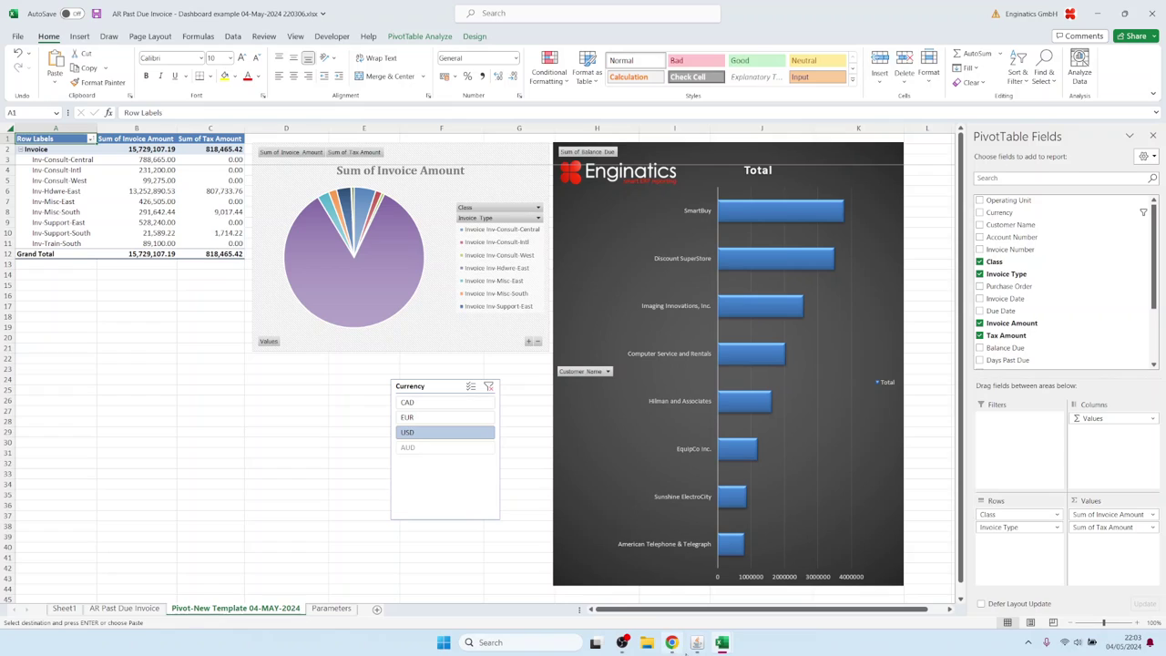
- Return to Oracle Applications and save the entered customer list as the template parameter defaults for Dashboard example
mouse_move(698, 644)
left_click(697, 601)
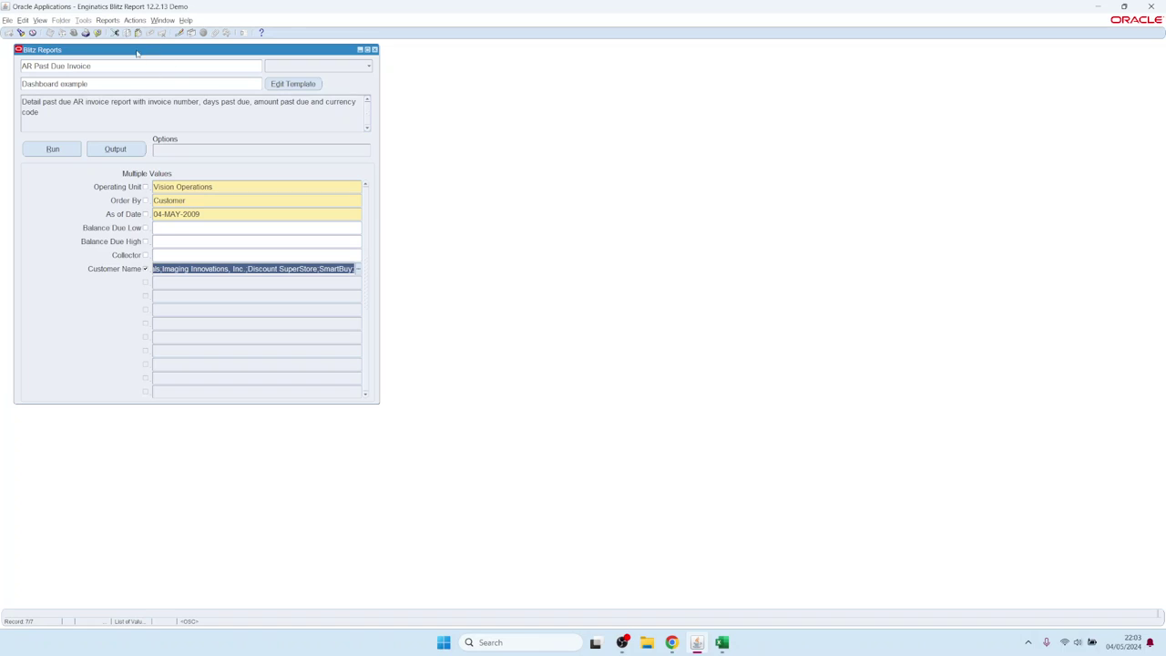
left_click(135, 20)
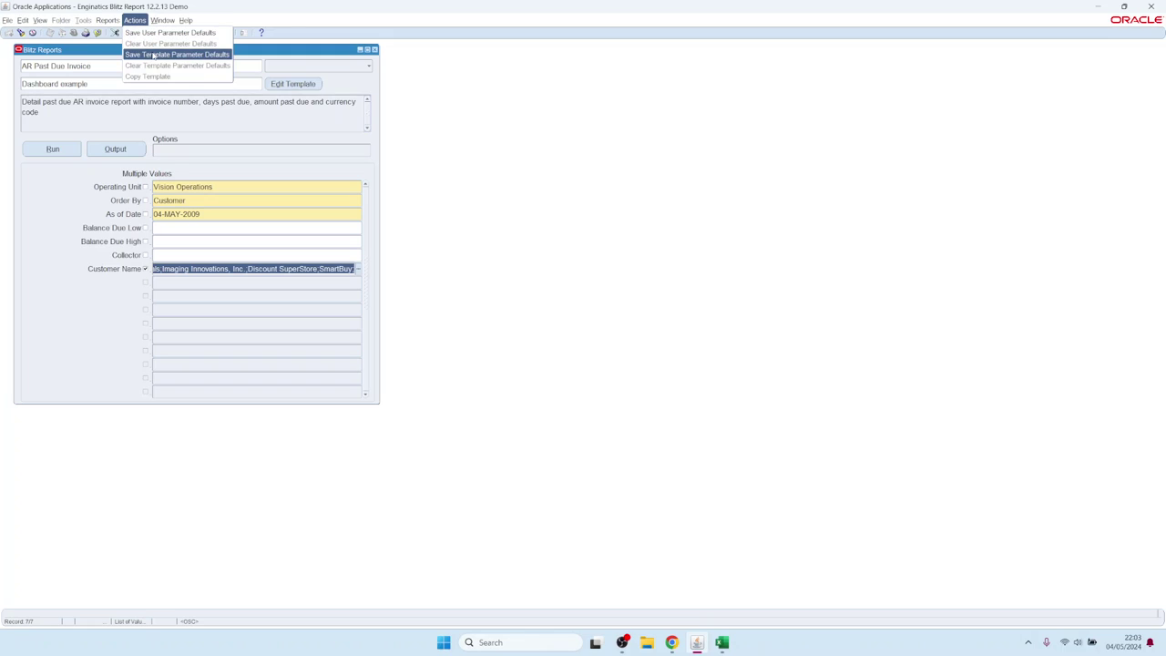
left_click(156, 55)
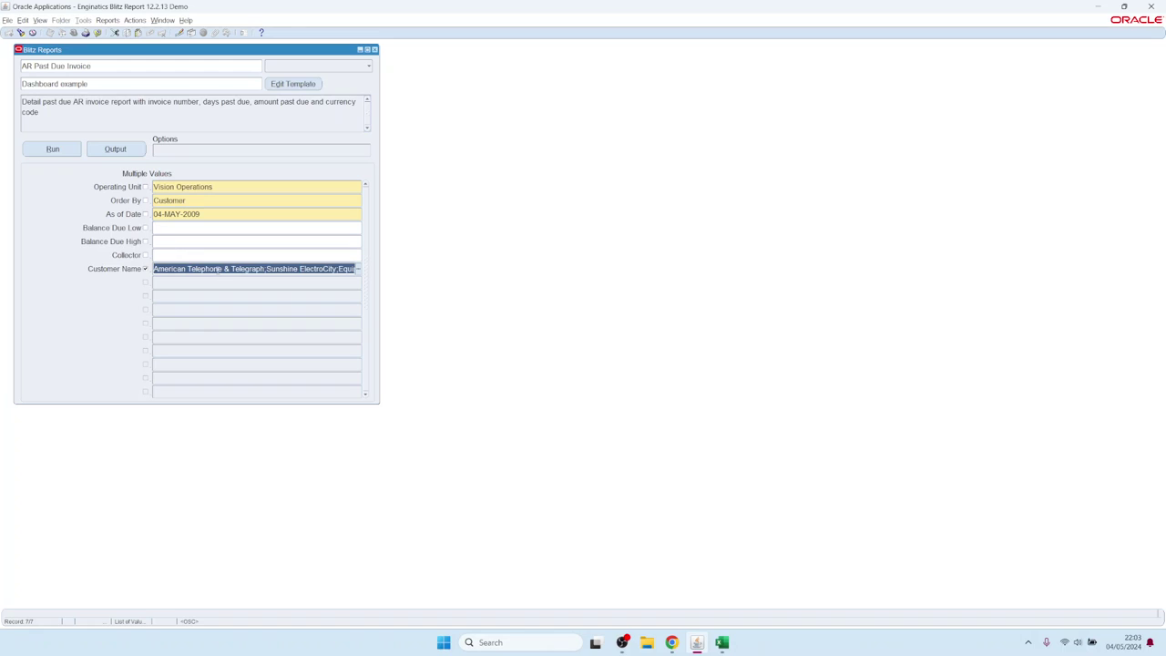
- Edit the Dashboard example template and rename it as "Dashboard example - large customers only"
left_click(97, 84)
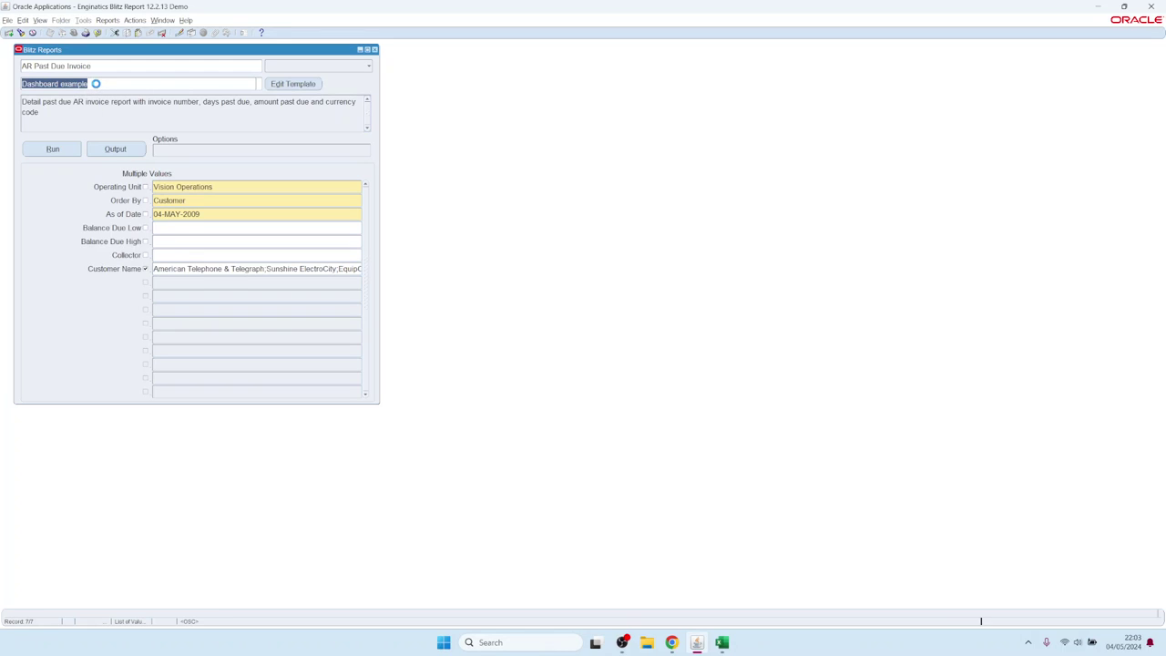
left_click(277, 85)
left_click(367, 177)
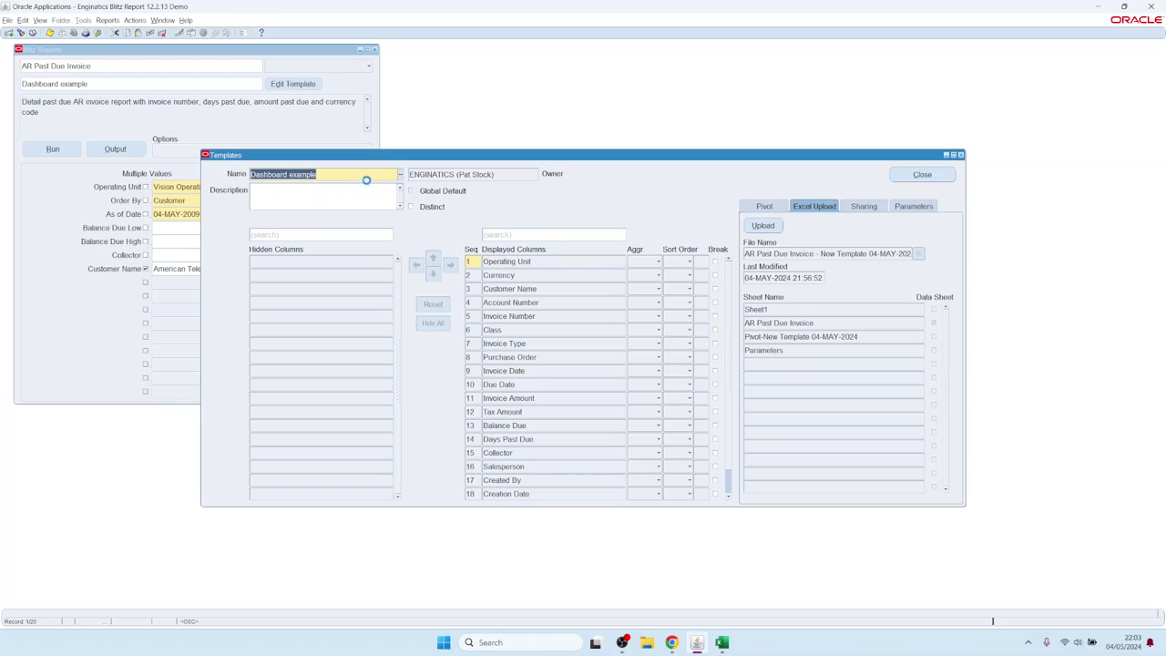
left_click(367, 181)
type("- ")
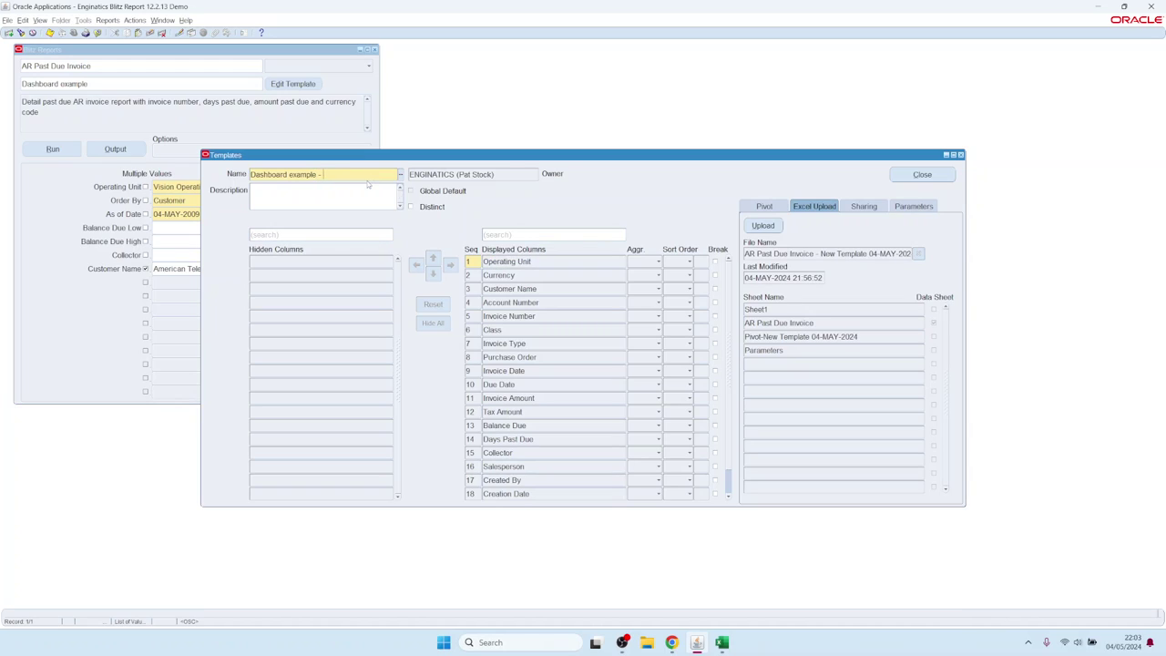
type("large customers only")
left_click(210, 117)
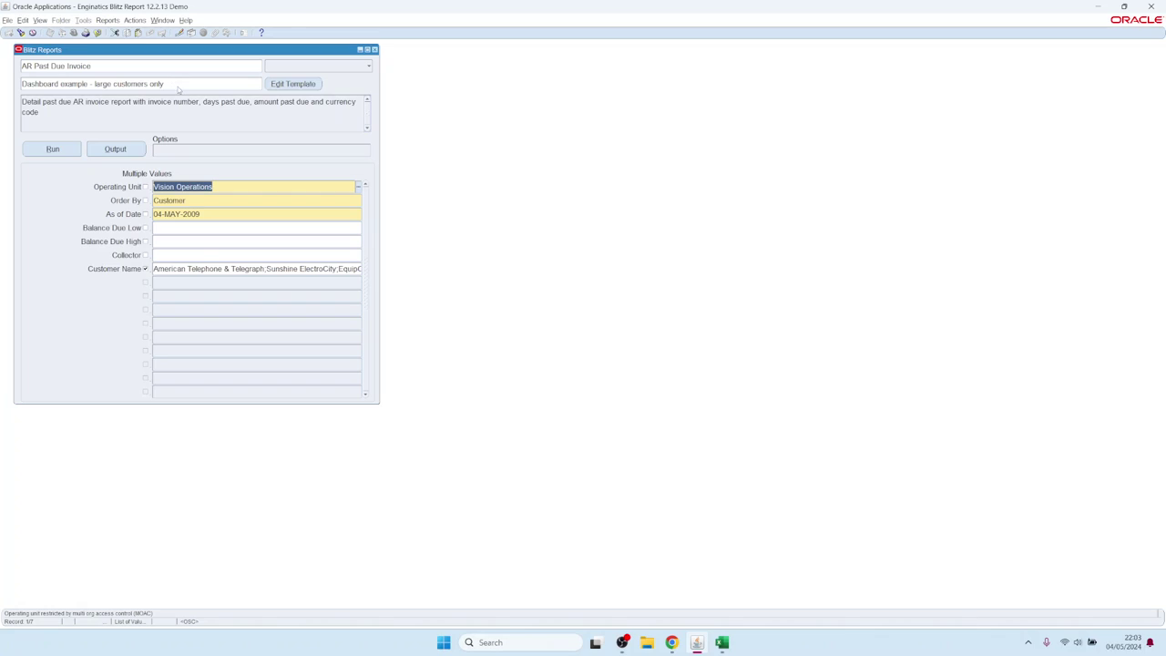
- Check the default customer list in Customer Name and clear the selected template from AR Past Due Invoice
left_click_drag(209, 268, 153, 268)
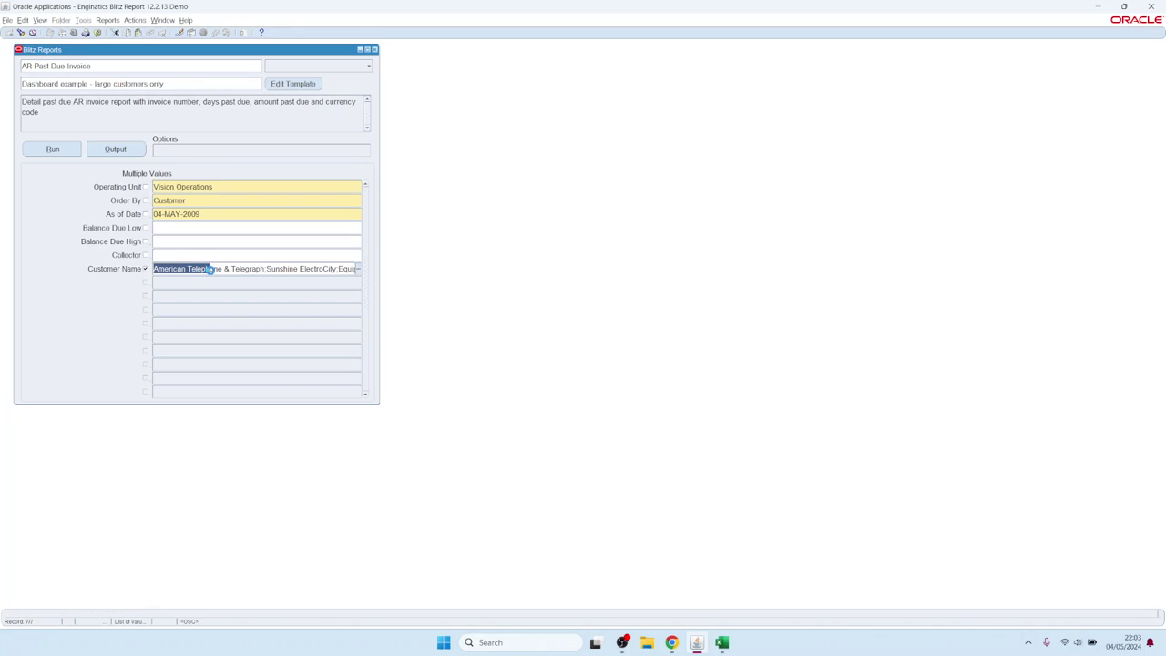
left_click(183, 84)
key("BackSpace")
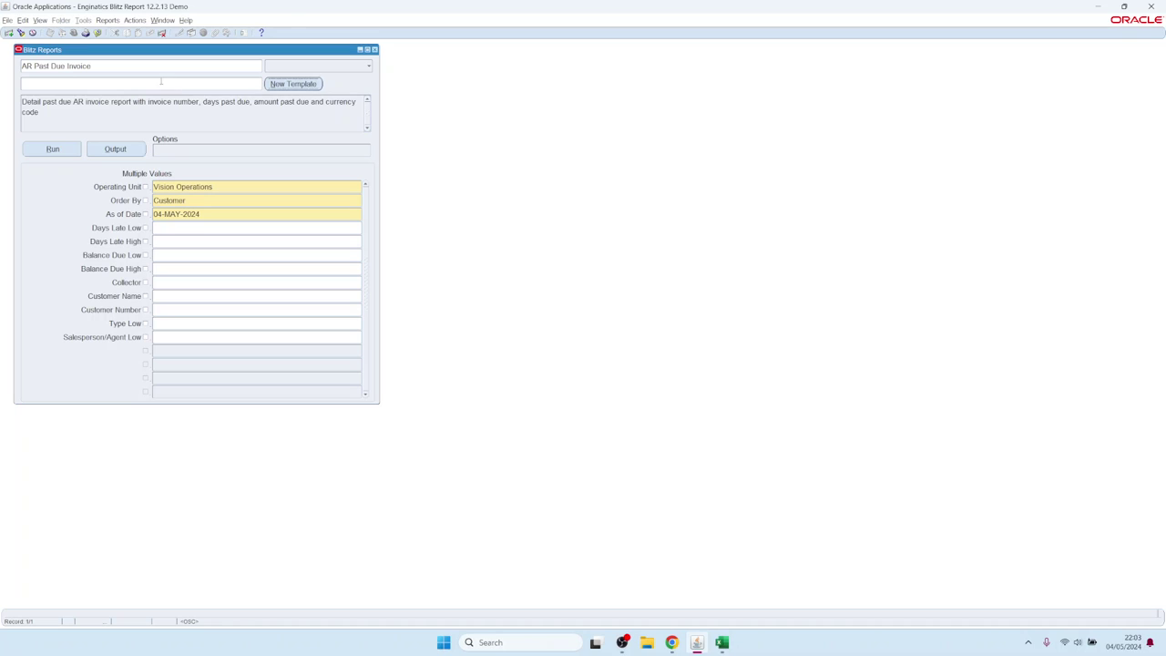
- Choose the template "Dashboard example - large customers only" and run the report, returning to Oracle Applications from the Excel output
left_click(151, 83)
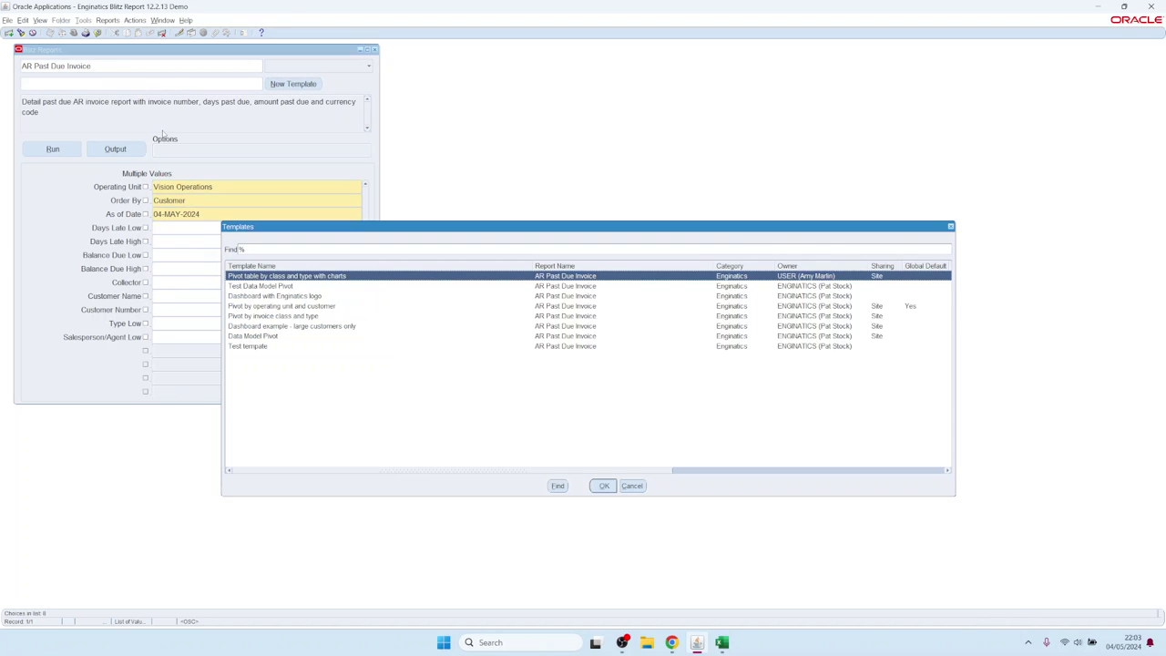
key("Down")
key("Down")
key("Down")
key("Down")
key("Down")
key("Return")
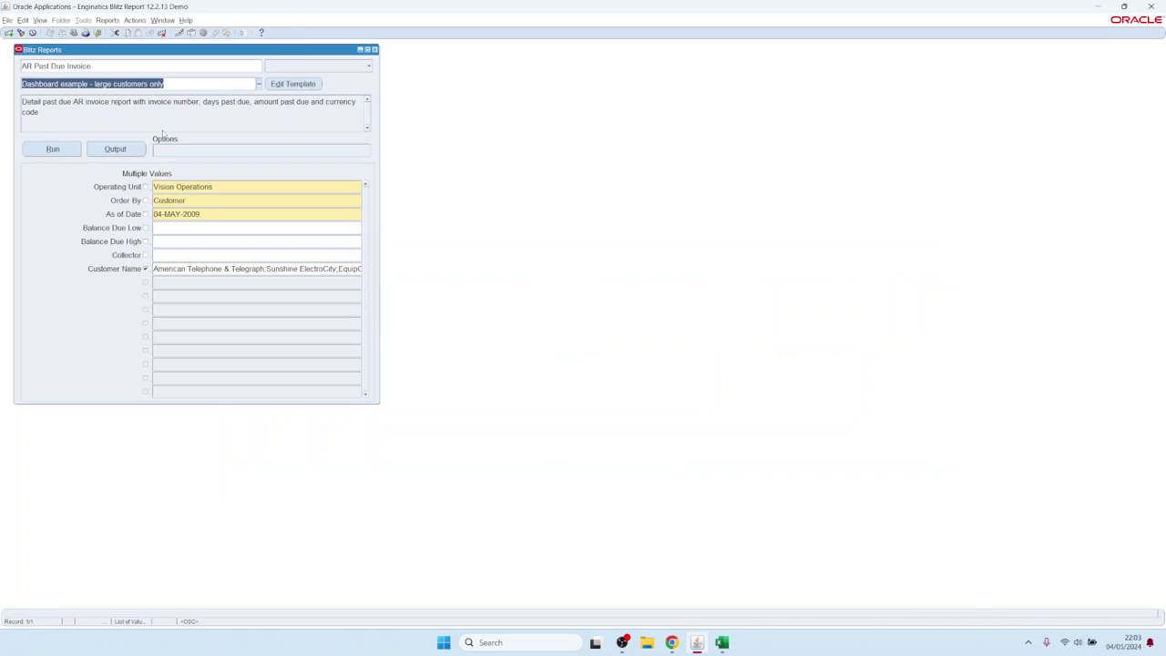
left_click(68, 152)
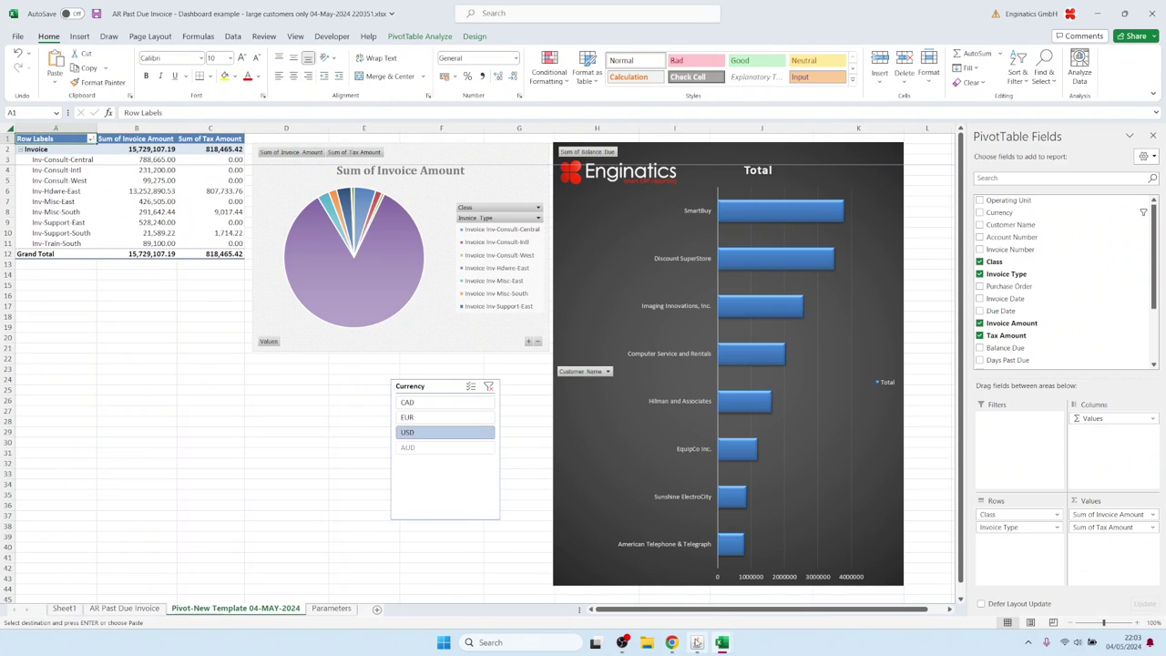
left_click(697, 643)
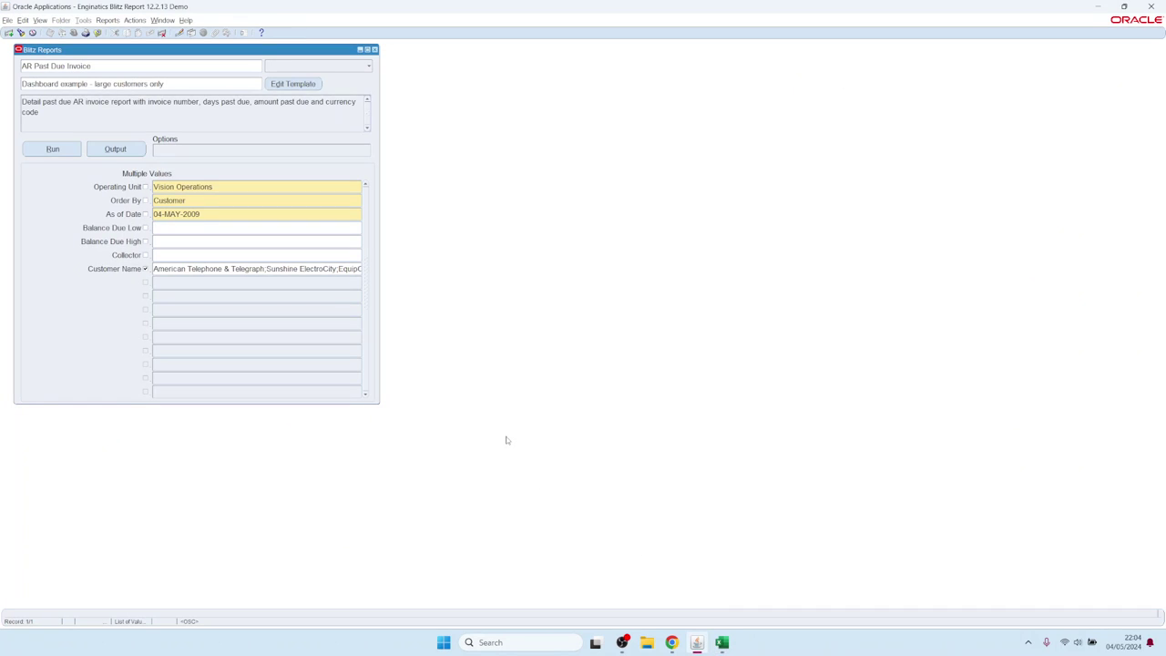